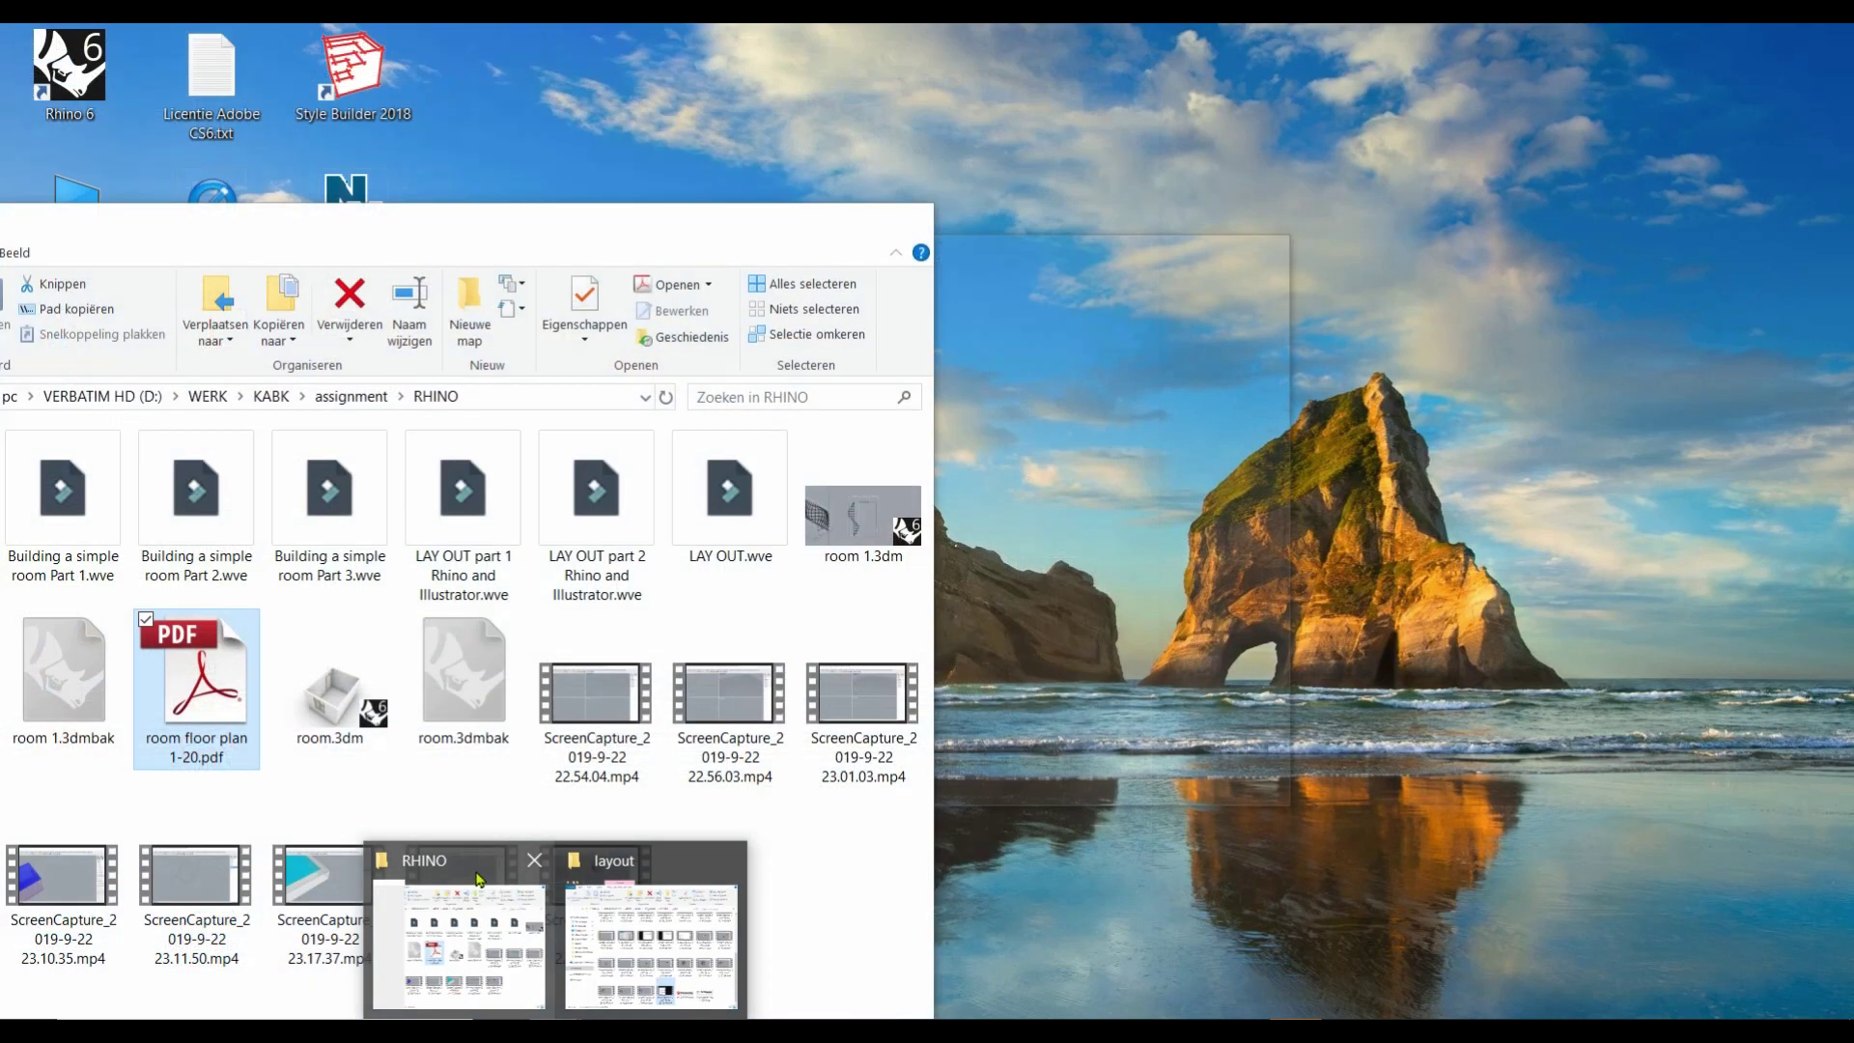
Open room floor plan 1-20.pdf in Illustrator by dragging it from the RHINO folder.
click(476, 879)
drag(201, 693, 1243, 441)
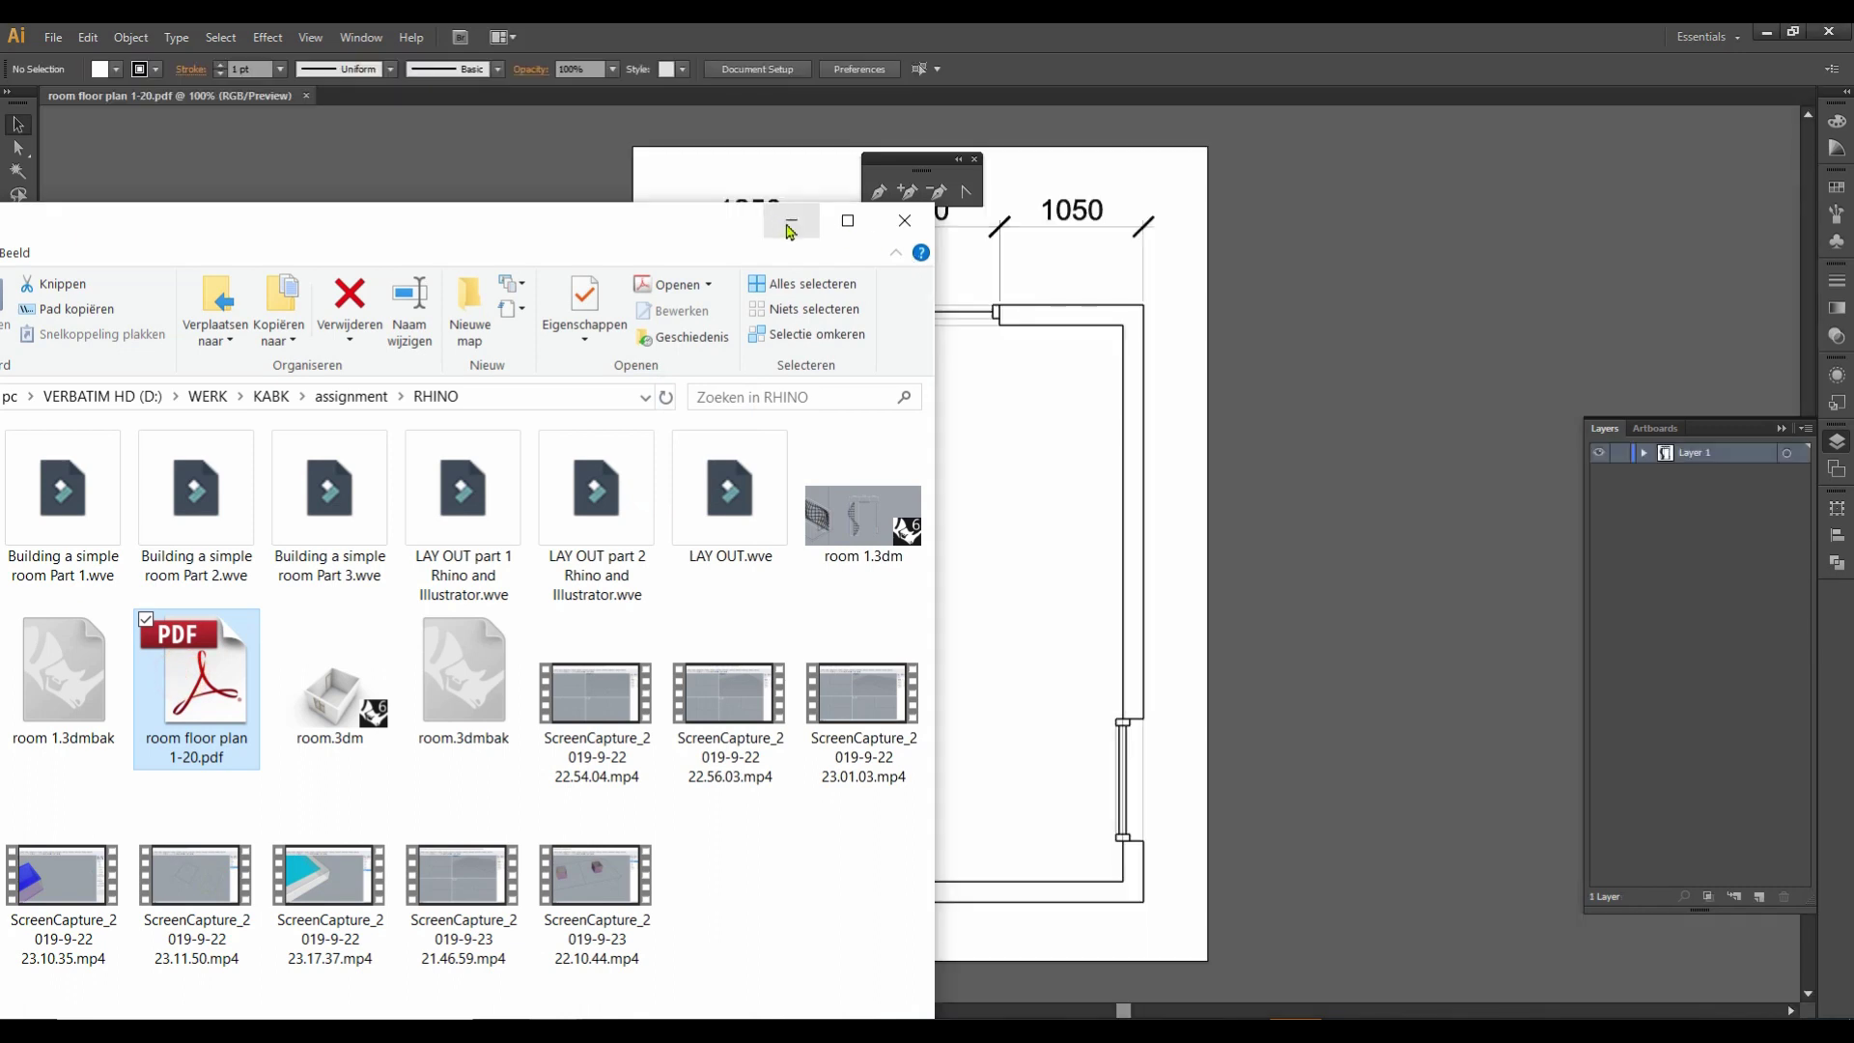
Select the floor plan's clip group and enter isolation mode to edit its lines.
click(792, 221)
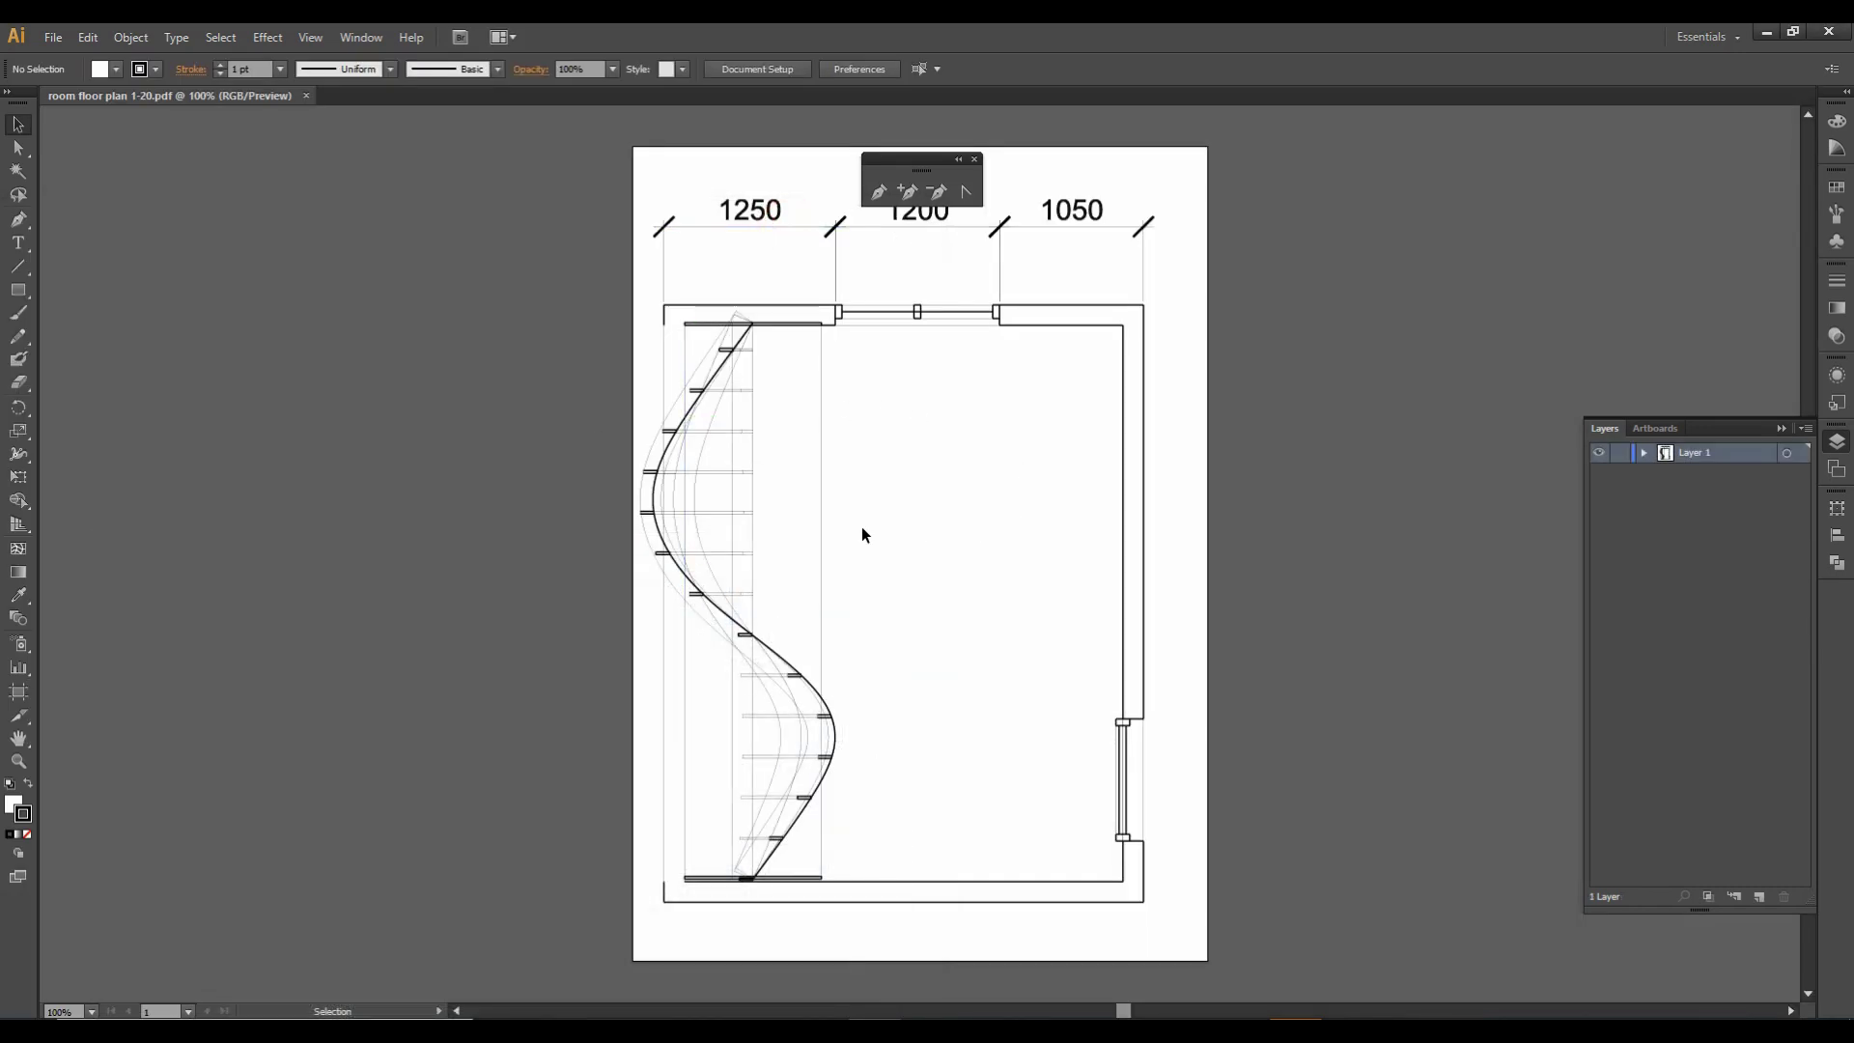
click(1027, 322)
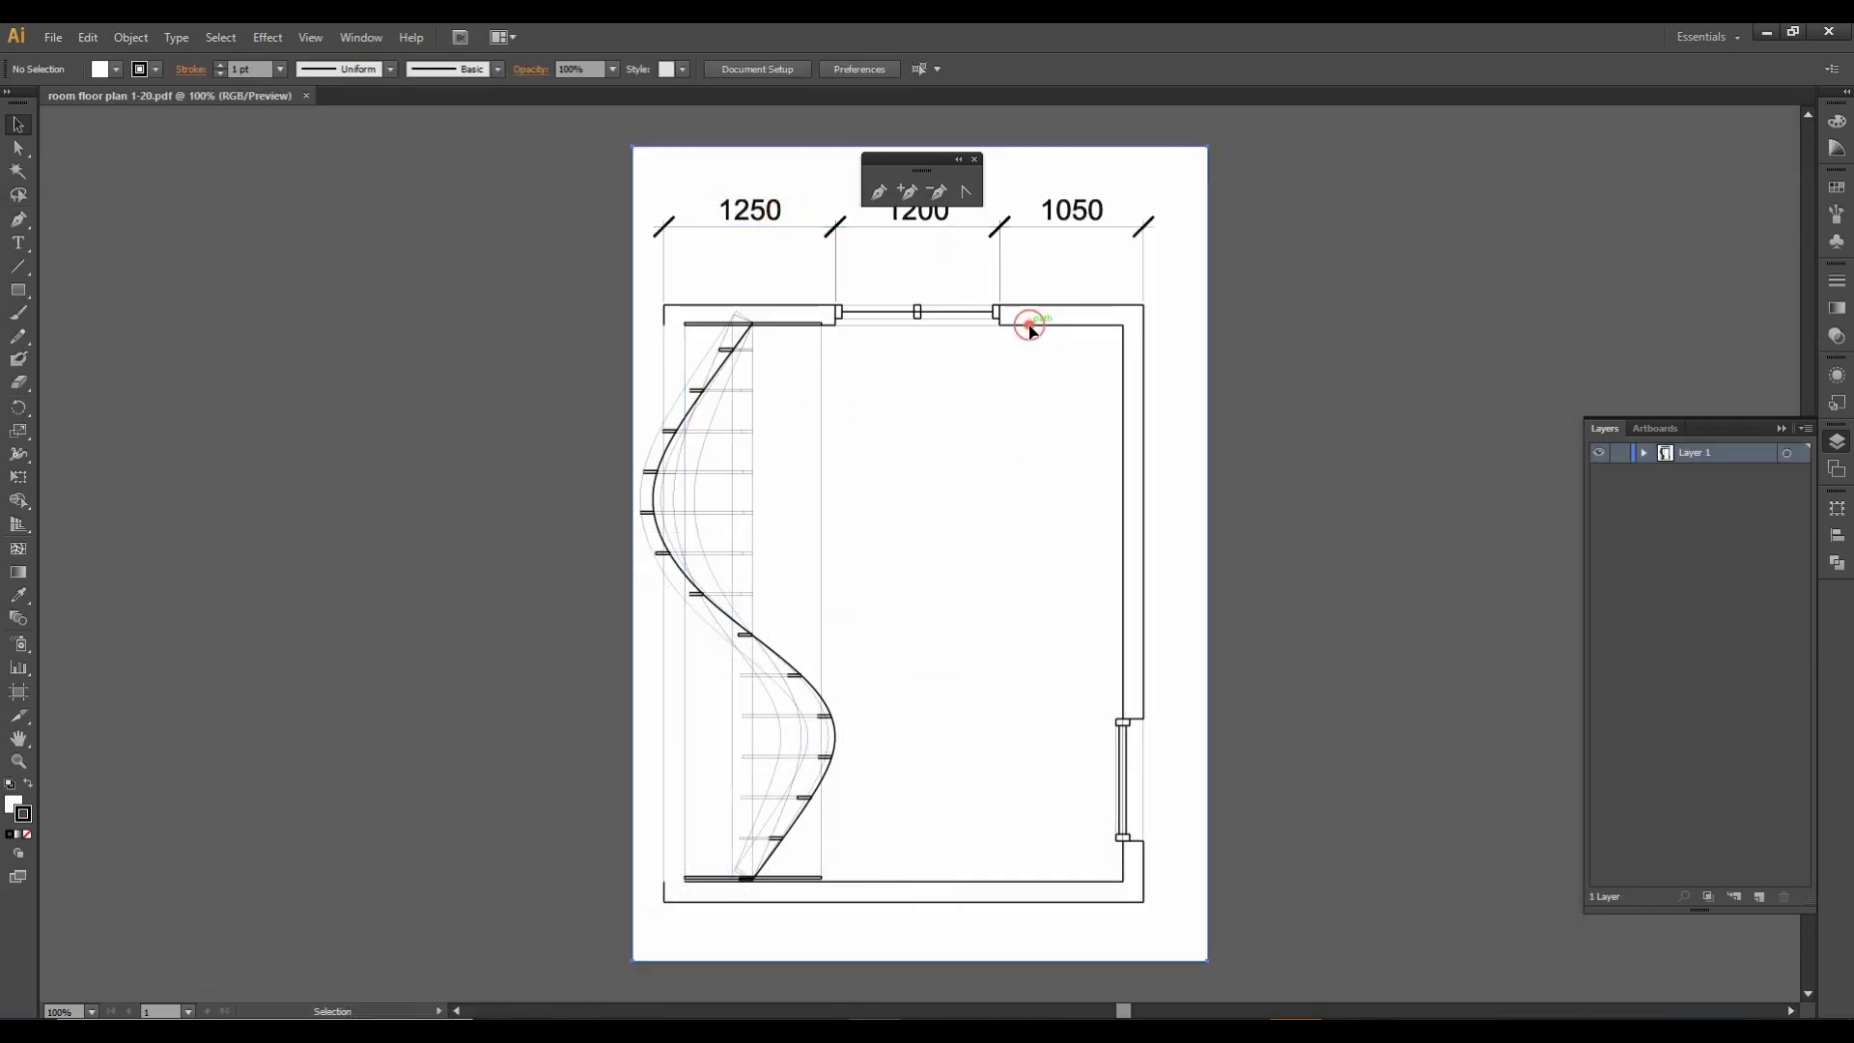
click(666, 229)
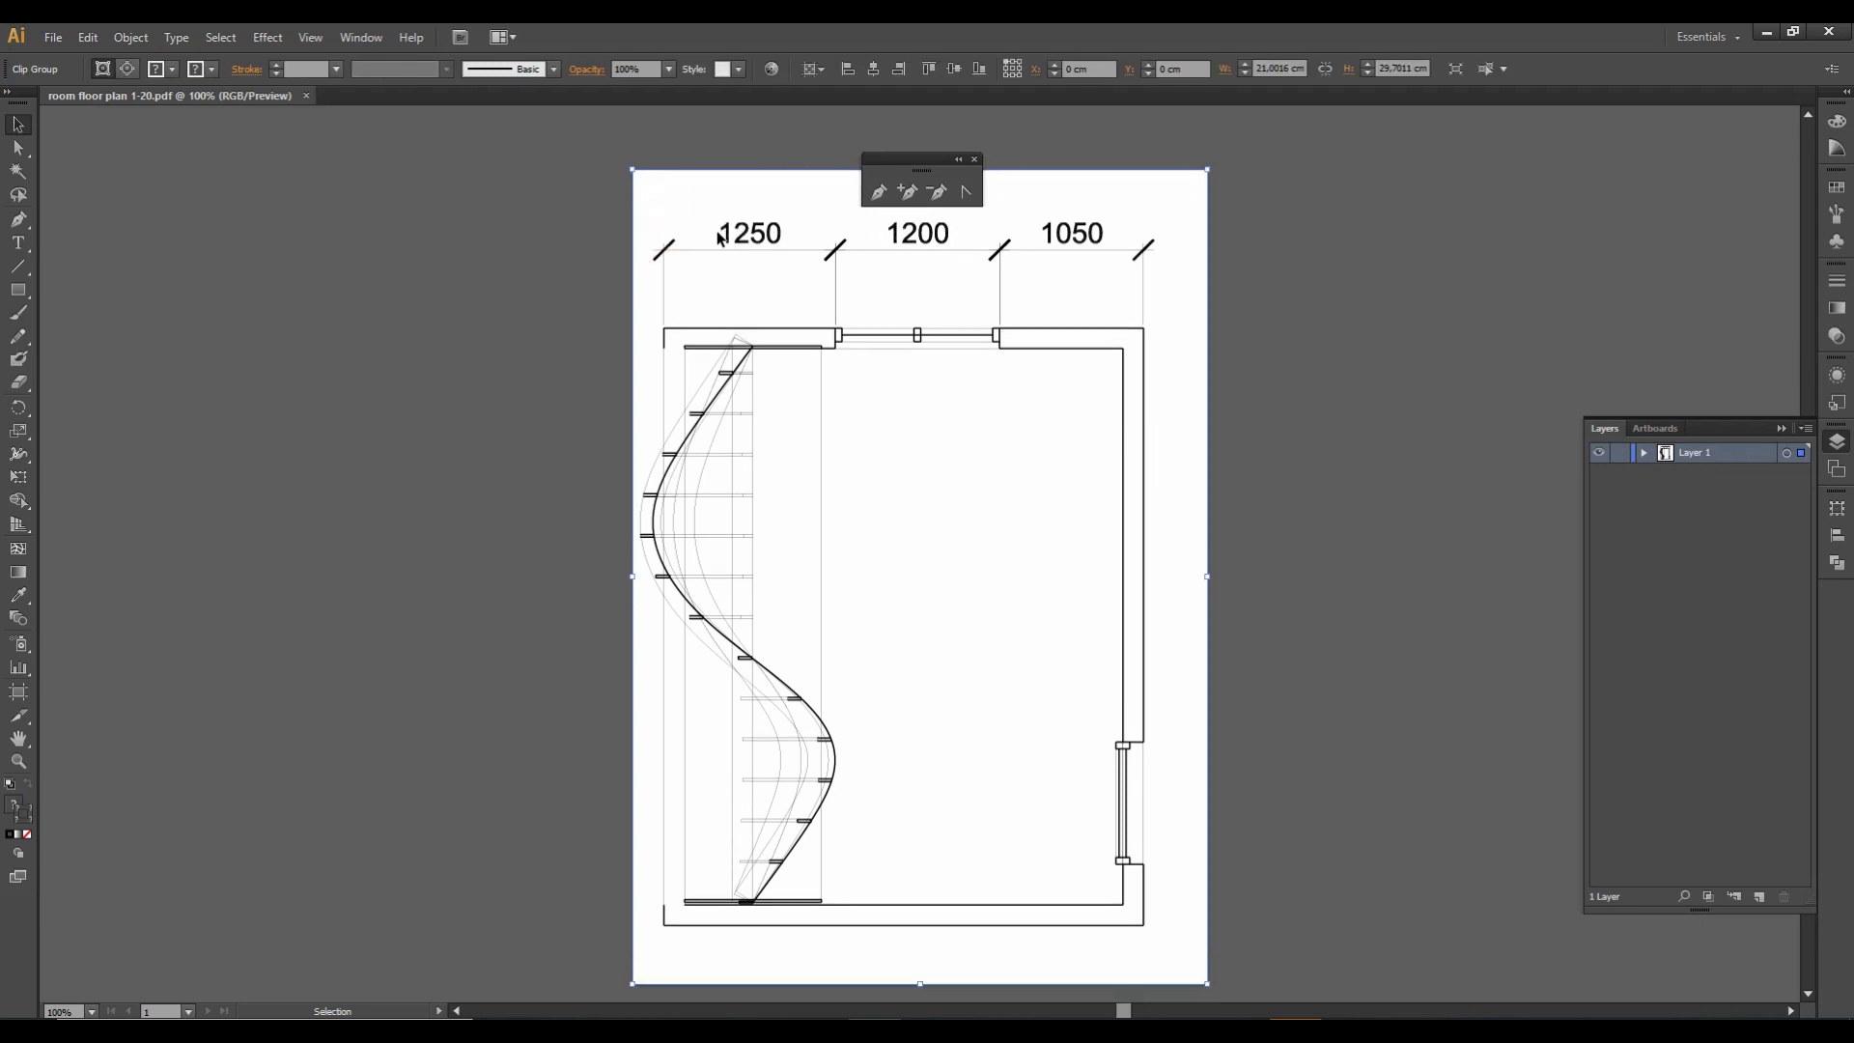
double_click(770, 235)
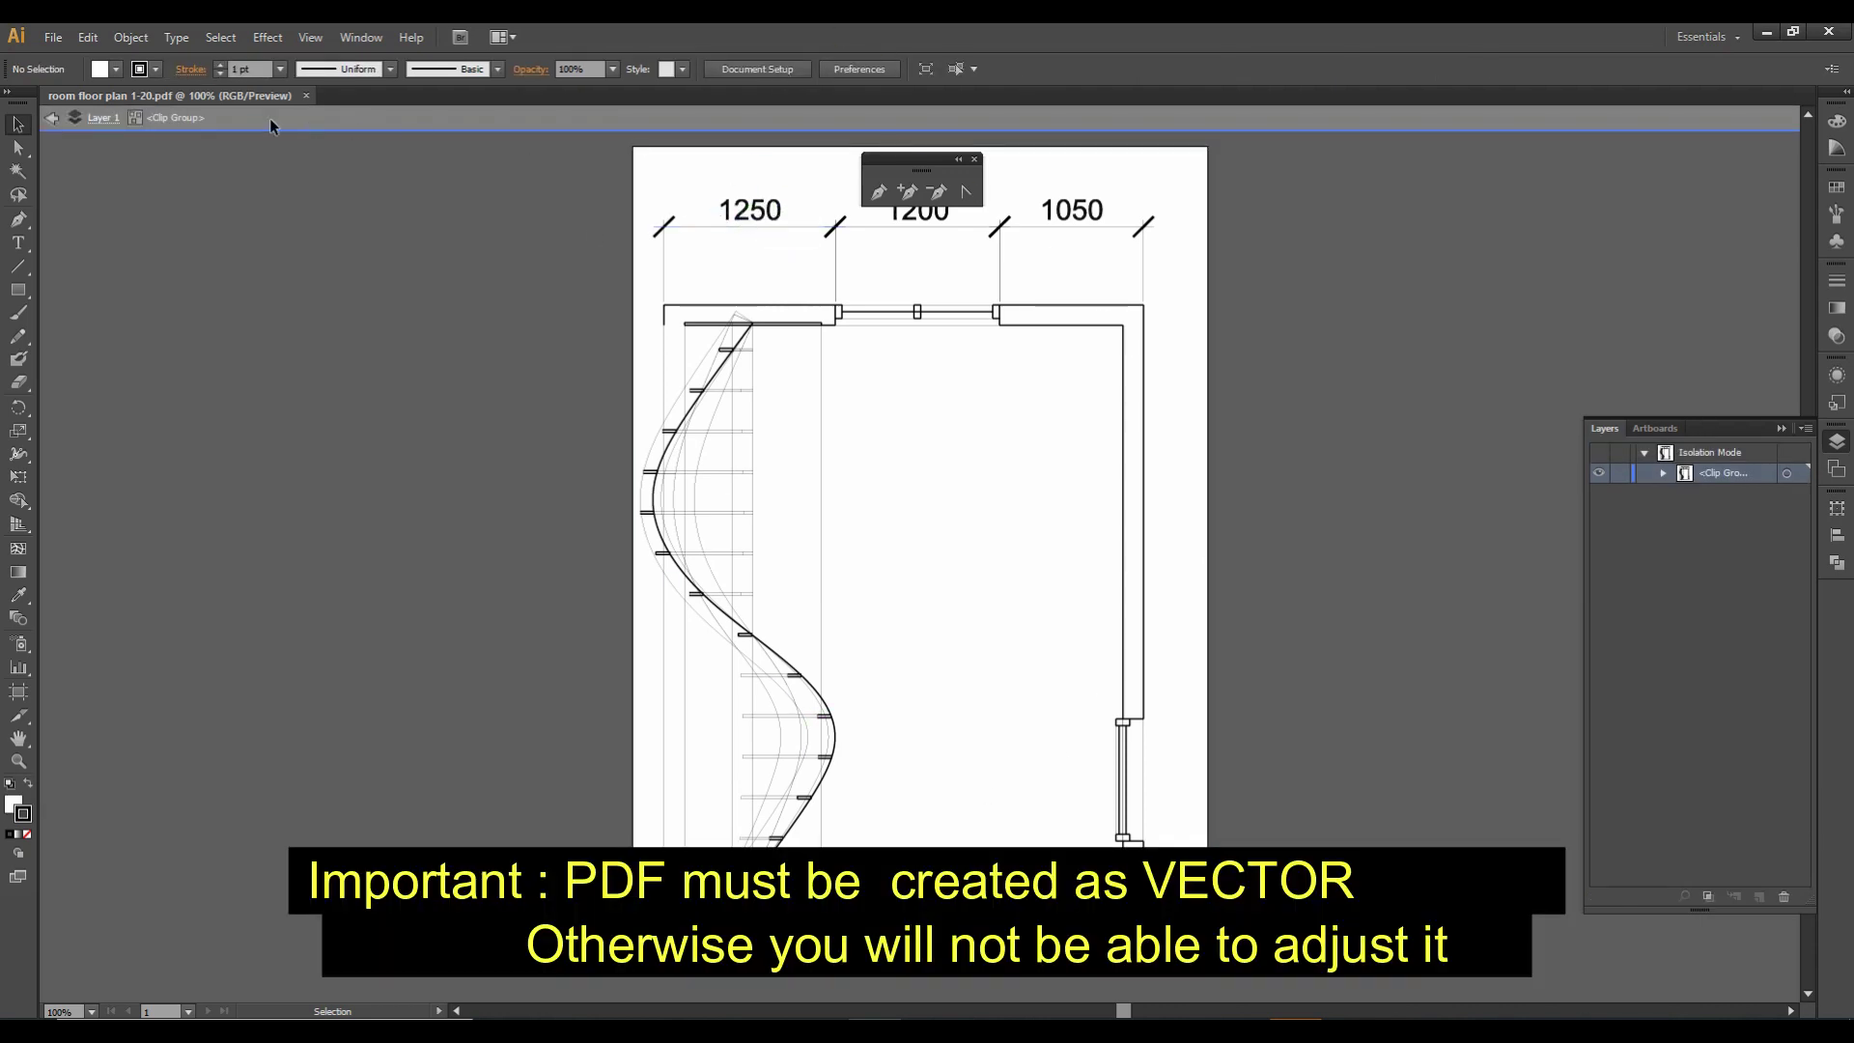
Inspect the dimension, extension and wall lines around the top of the plan.
click(742, 216)
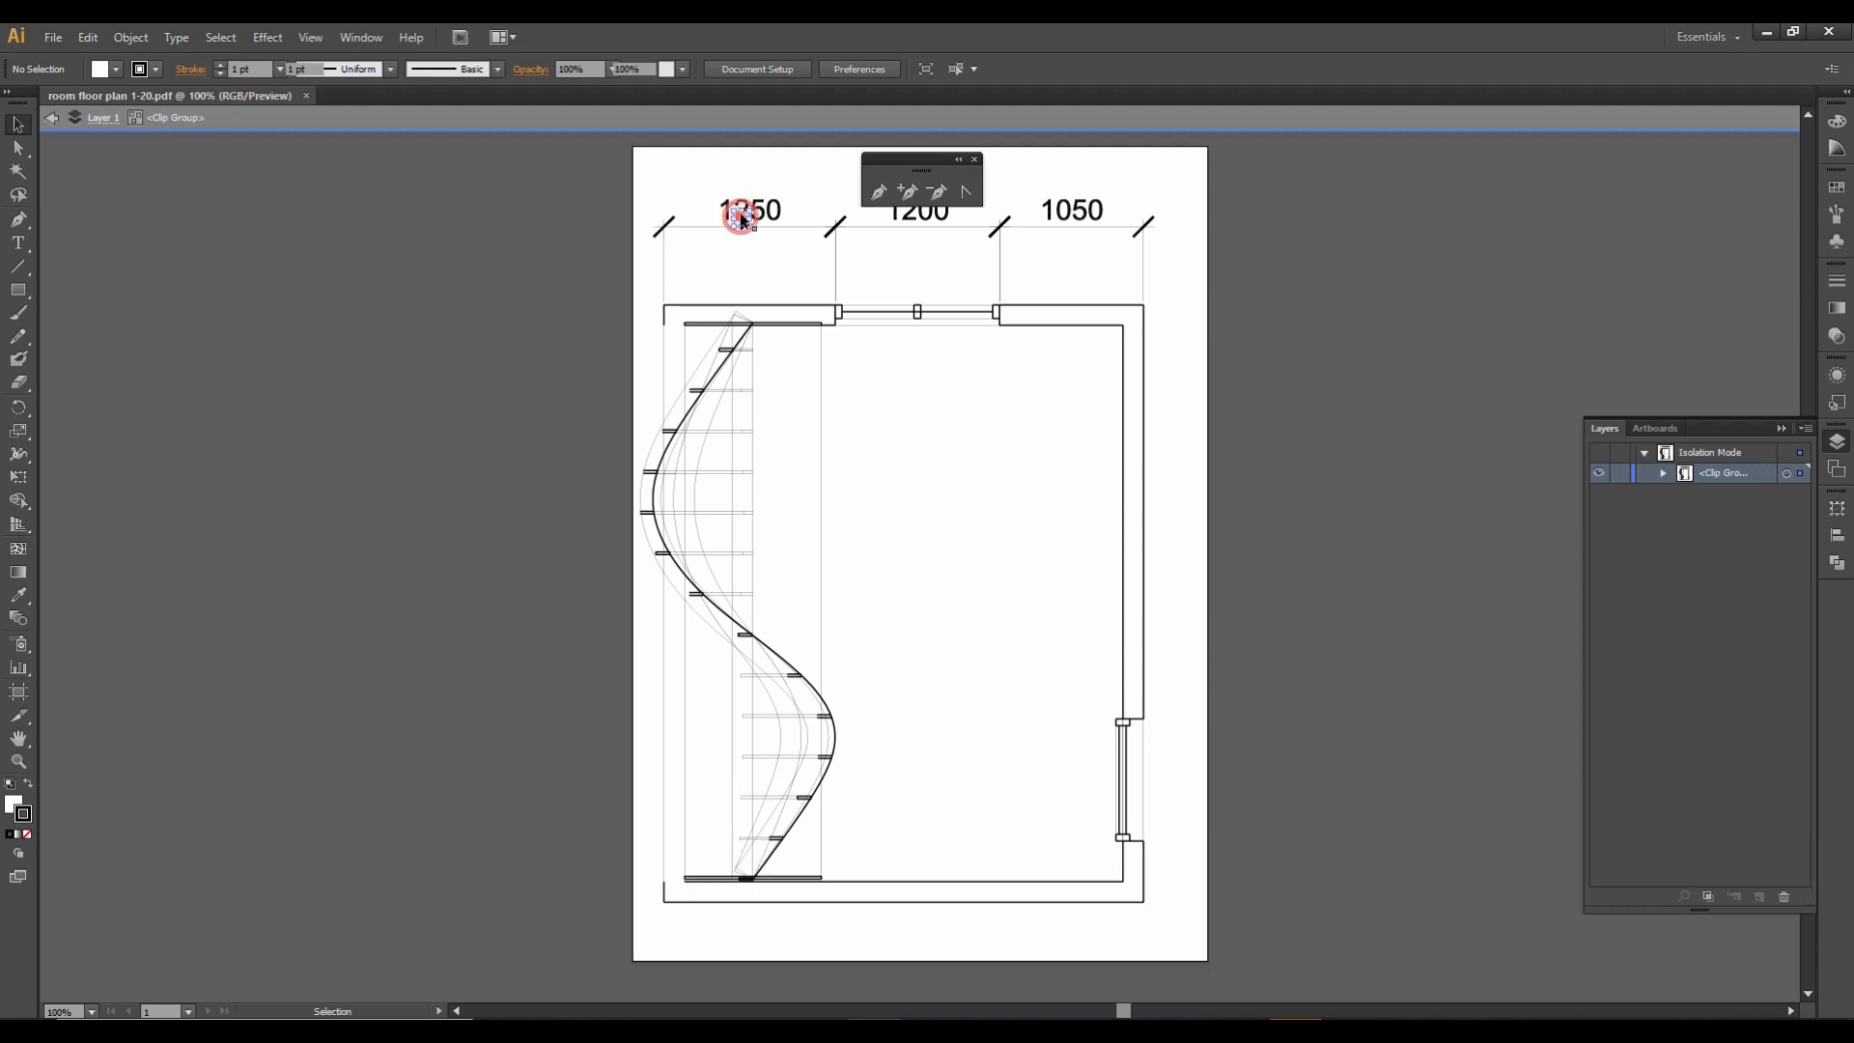
click(811, 228)
click(836, 271)
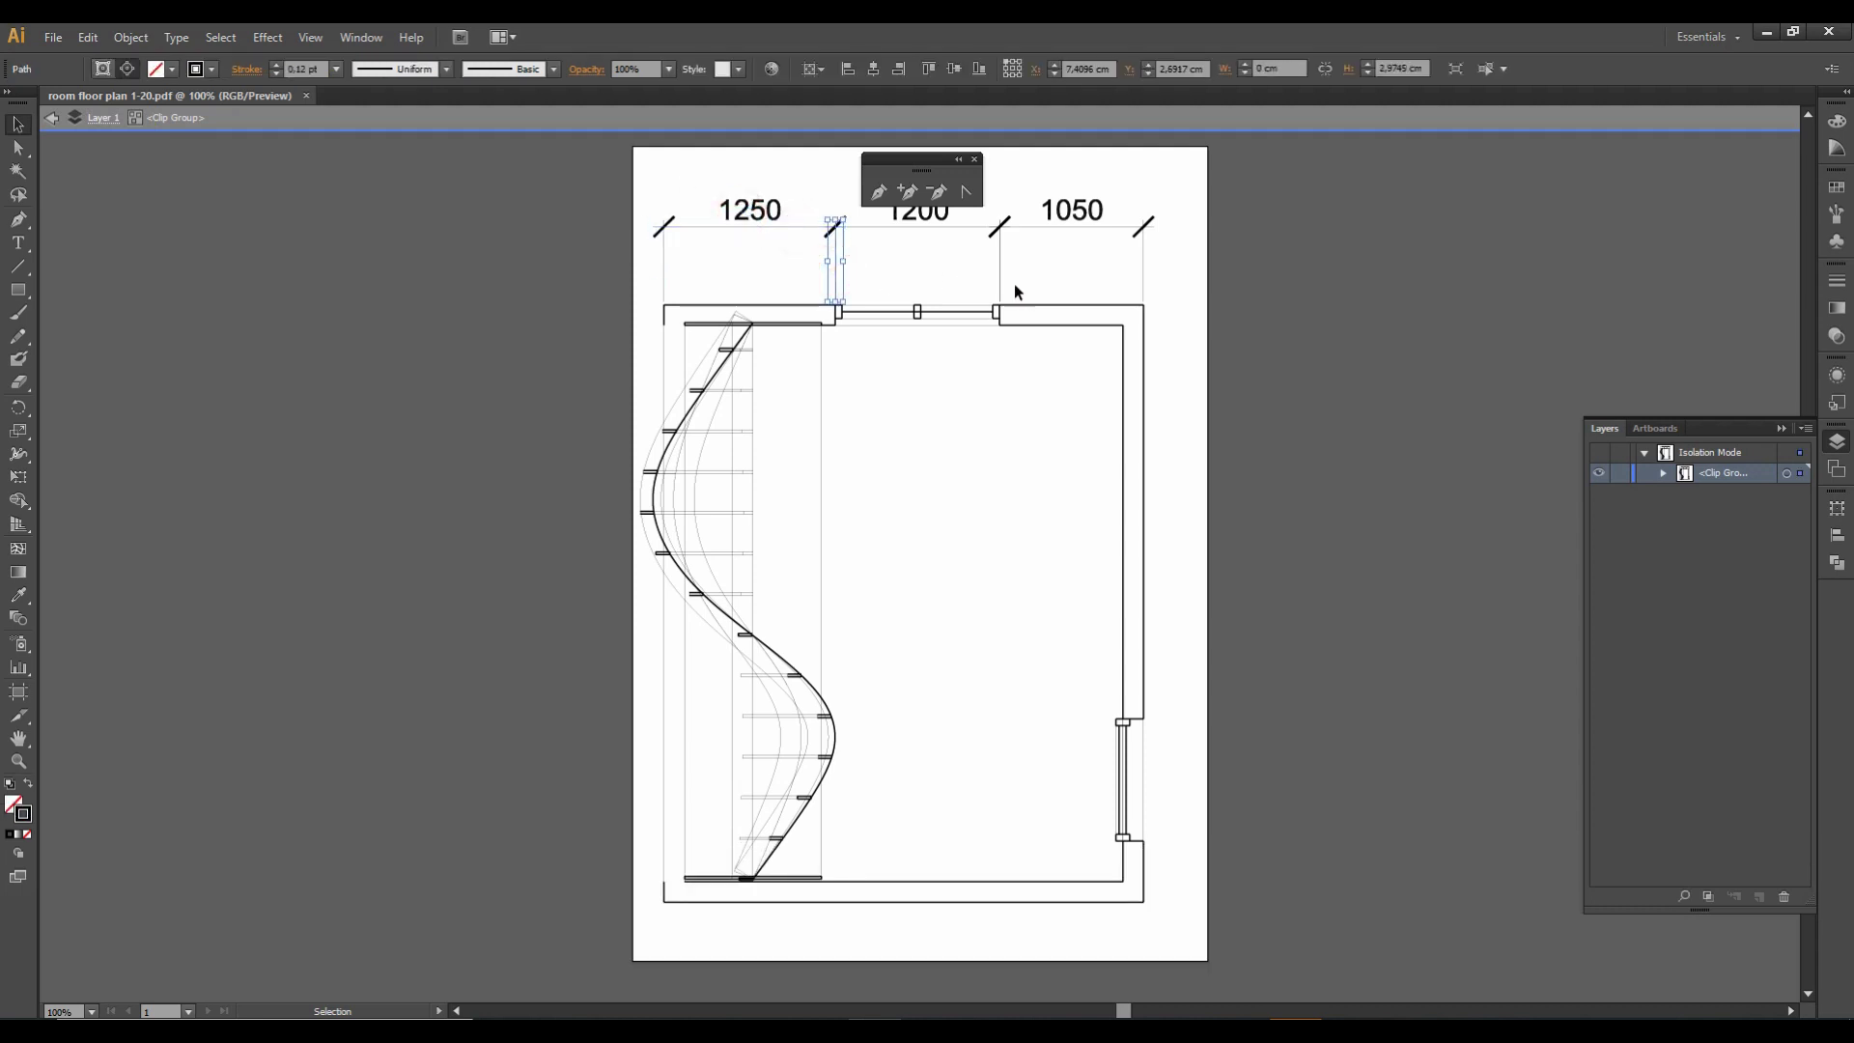
click(1000, 274)
click(1012, 325)
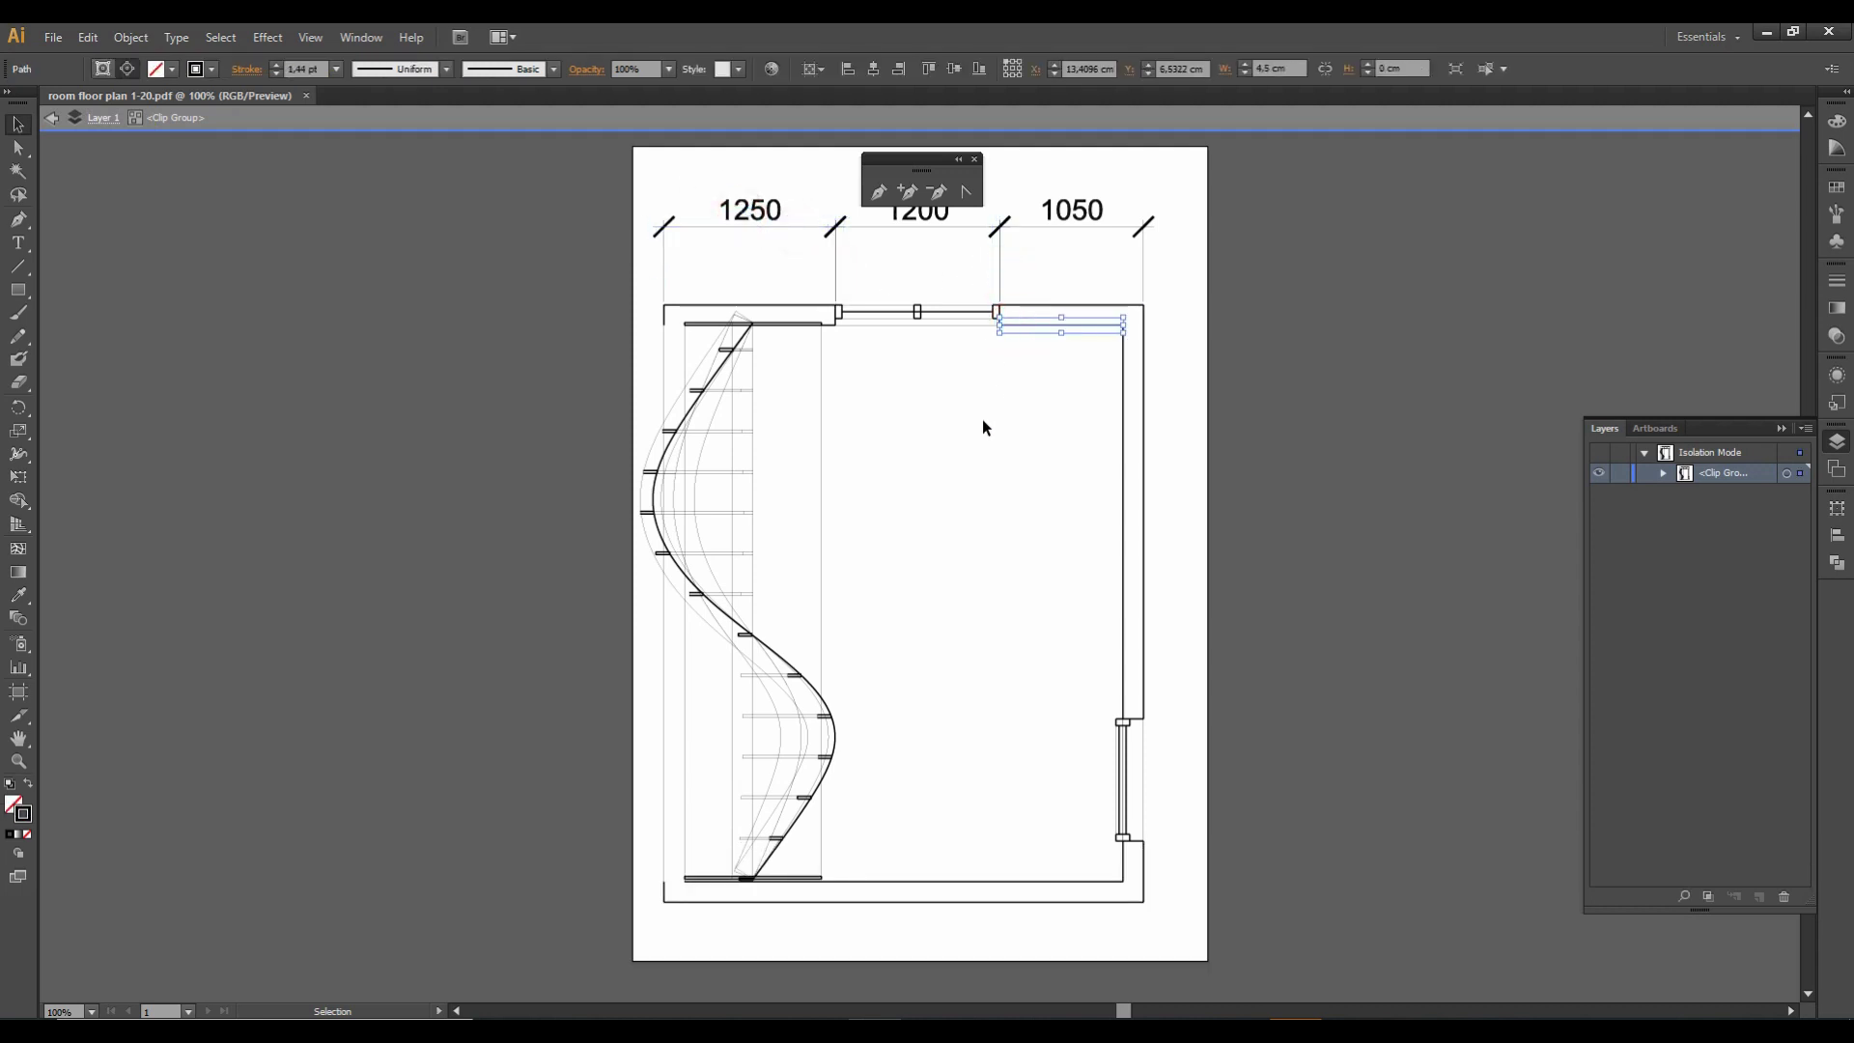
click(982, 419)
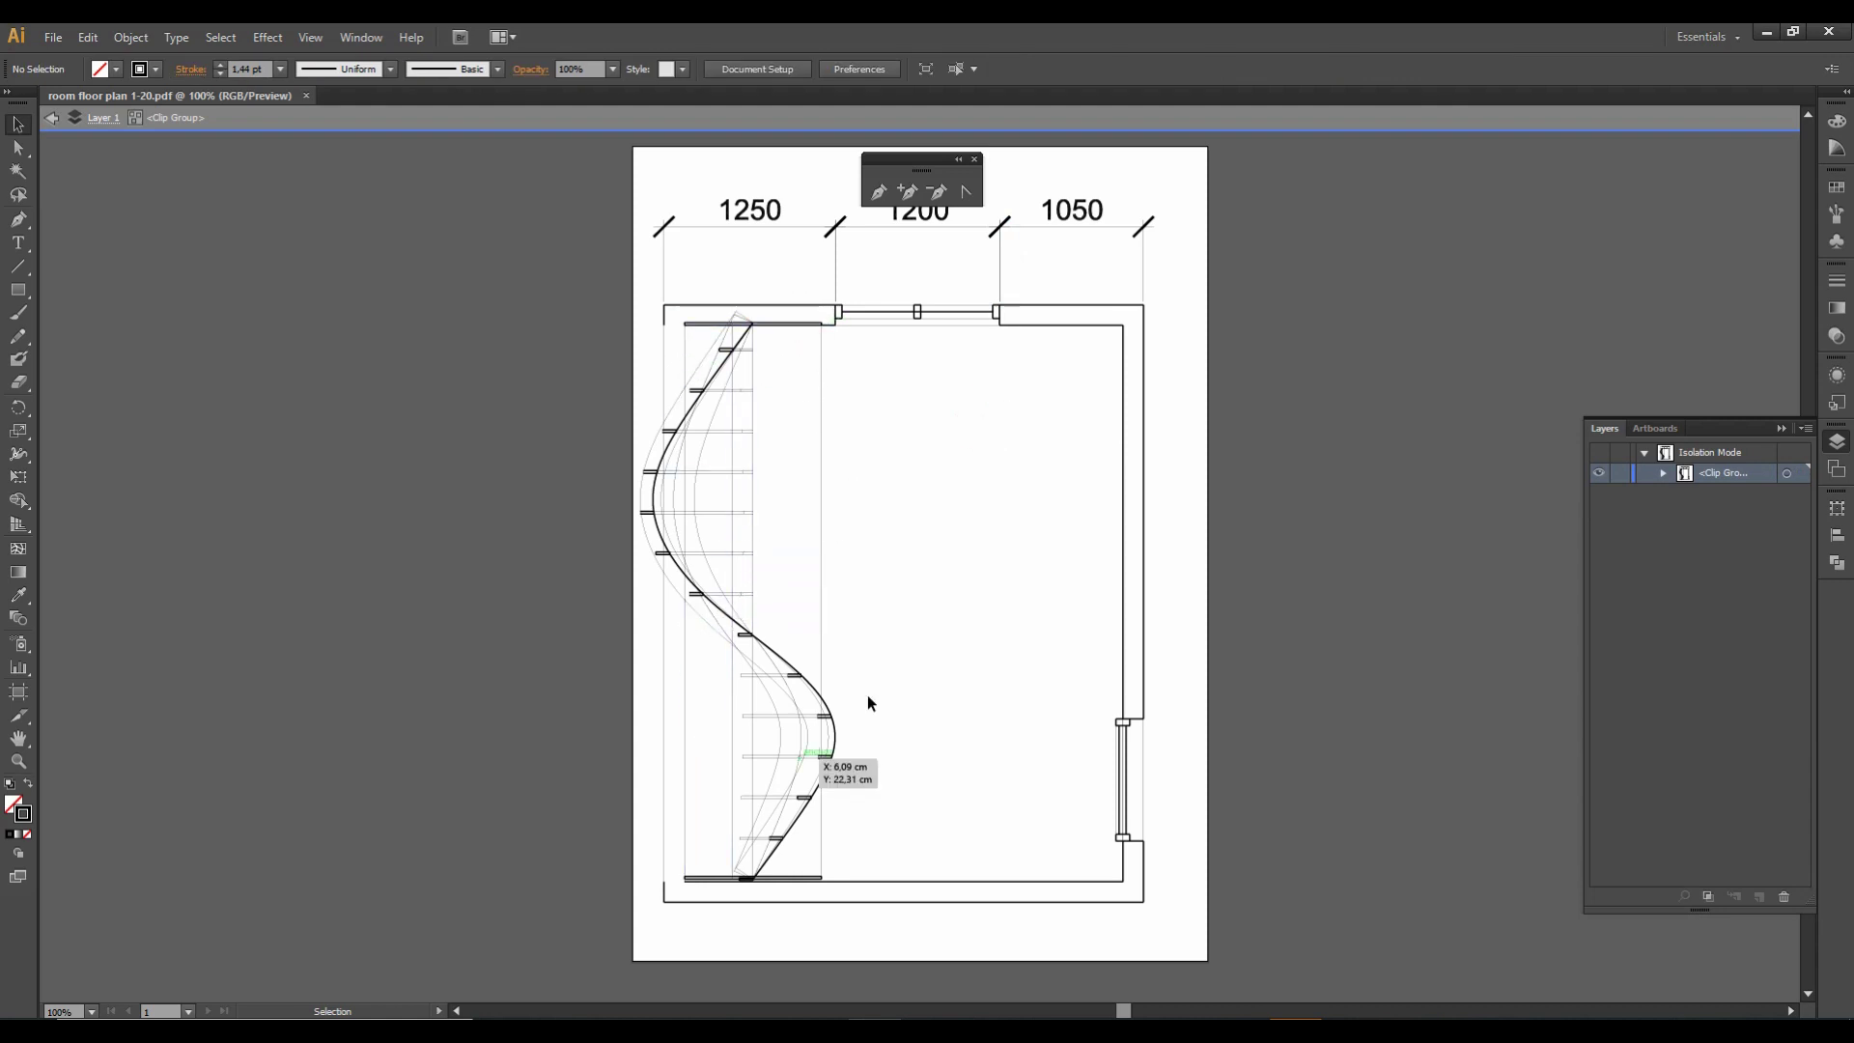
Delete the thin vertical line beside the staircase.
click(682, 352)
click(778, 406)
click(663, 362)
click(943, 466)
click(822, 522)
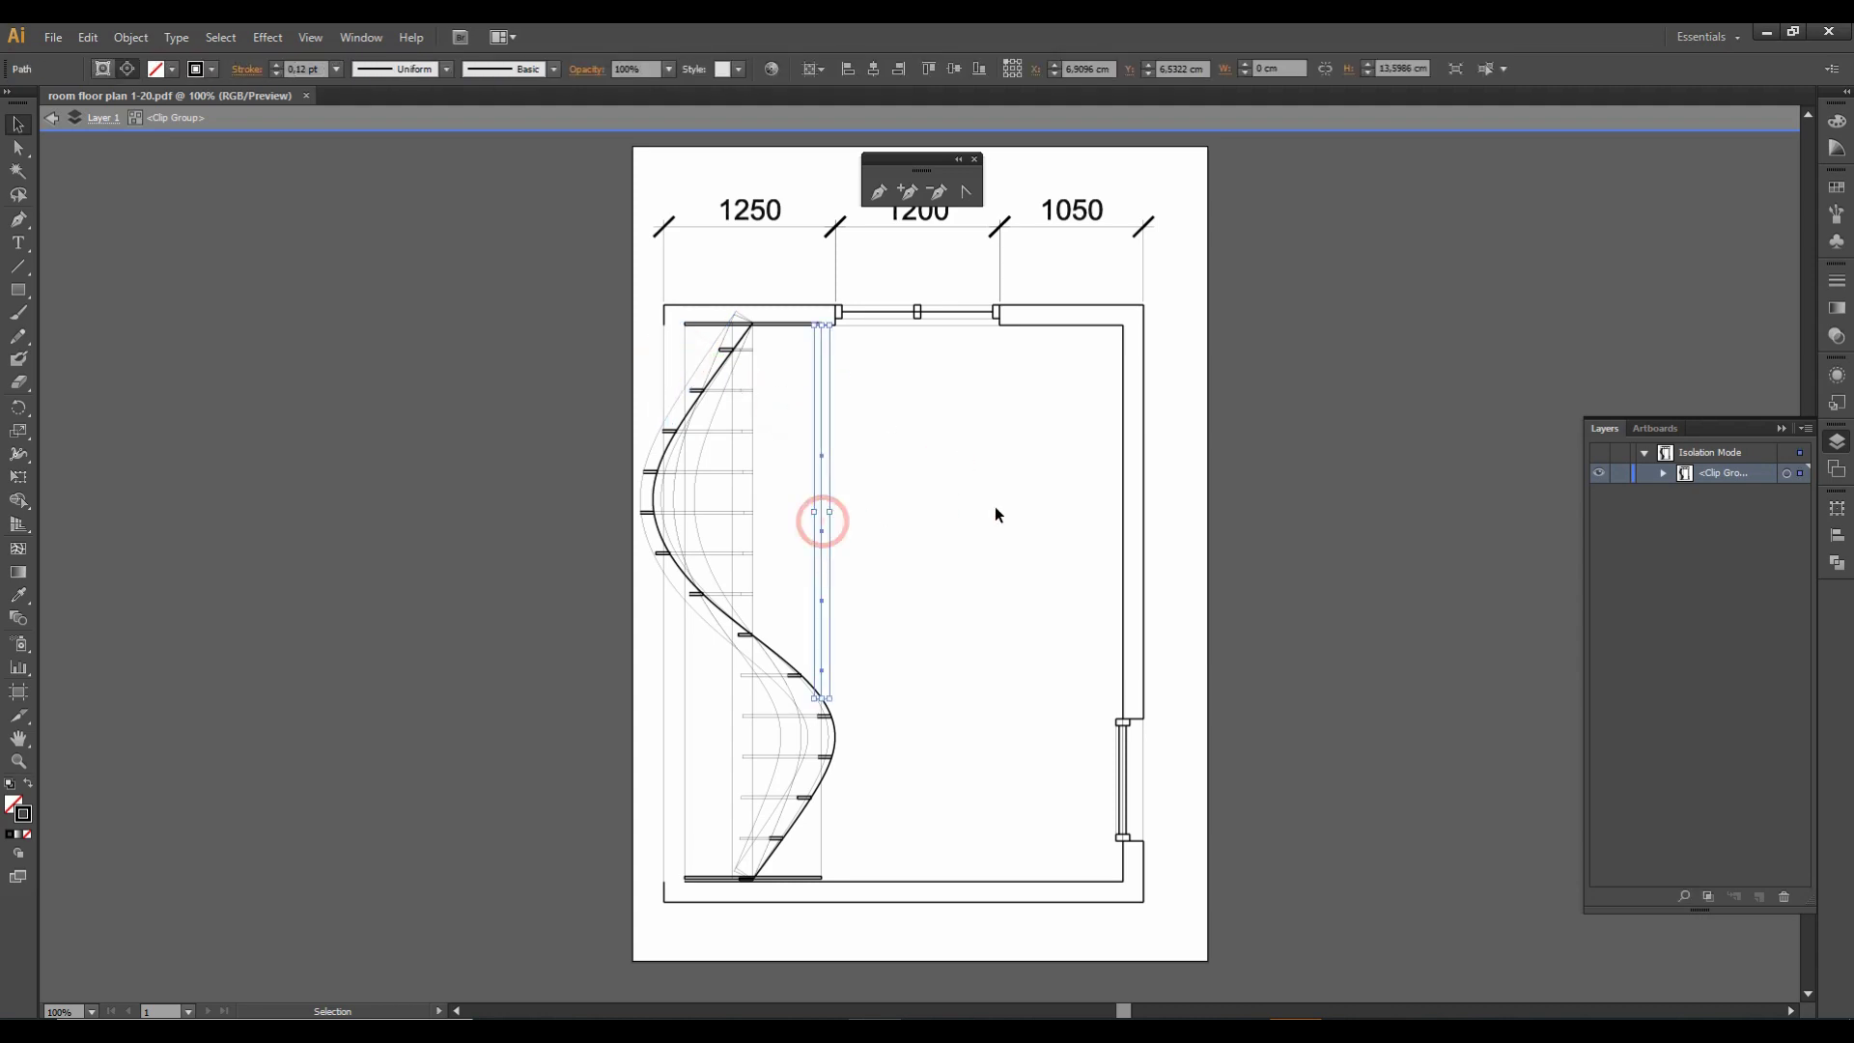
key(Delete)
Inspect the bottom wall segments and anchors, leaving nothing selected.
click(813, 879)
click(813, 875)
click(813, 875)
click(814, 870)
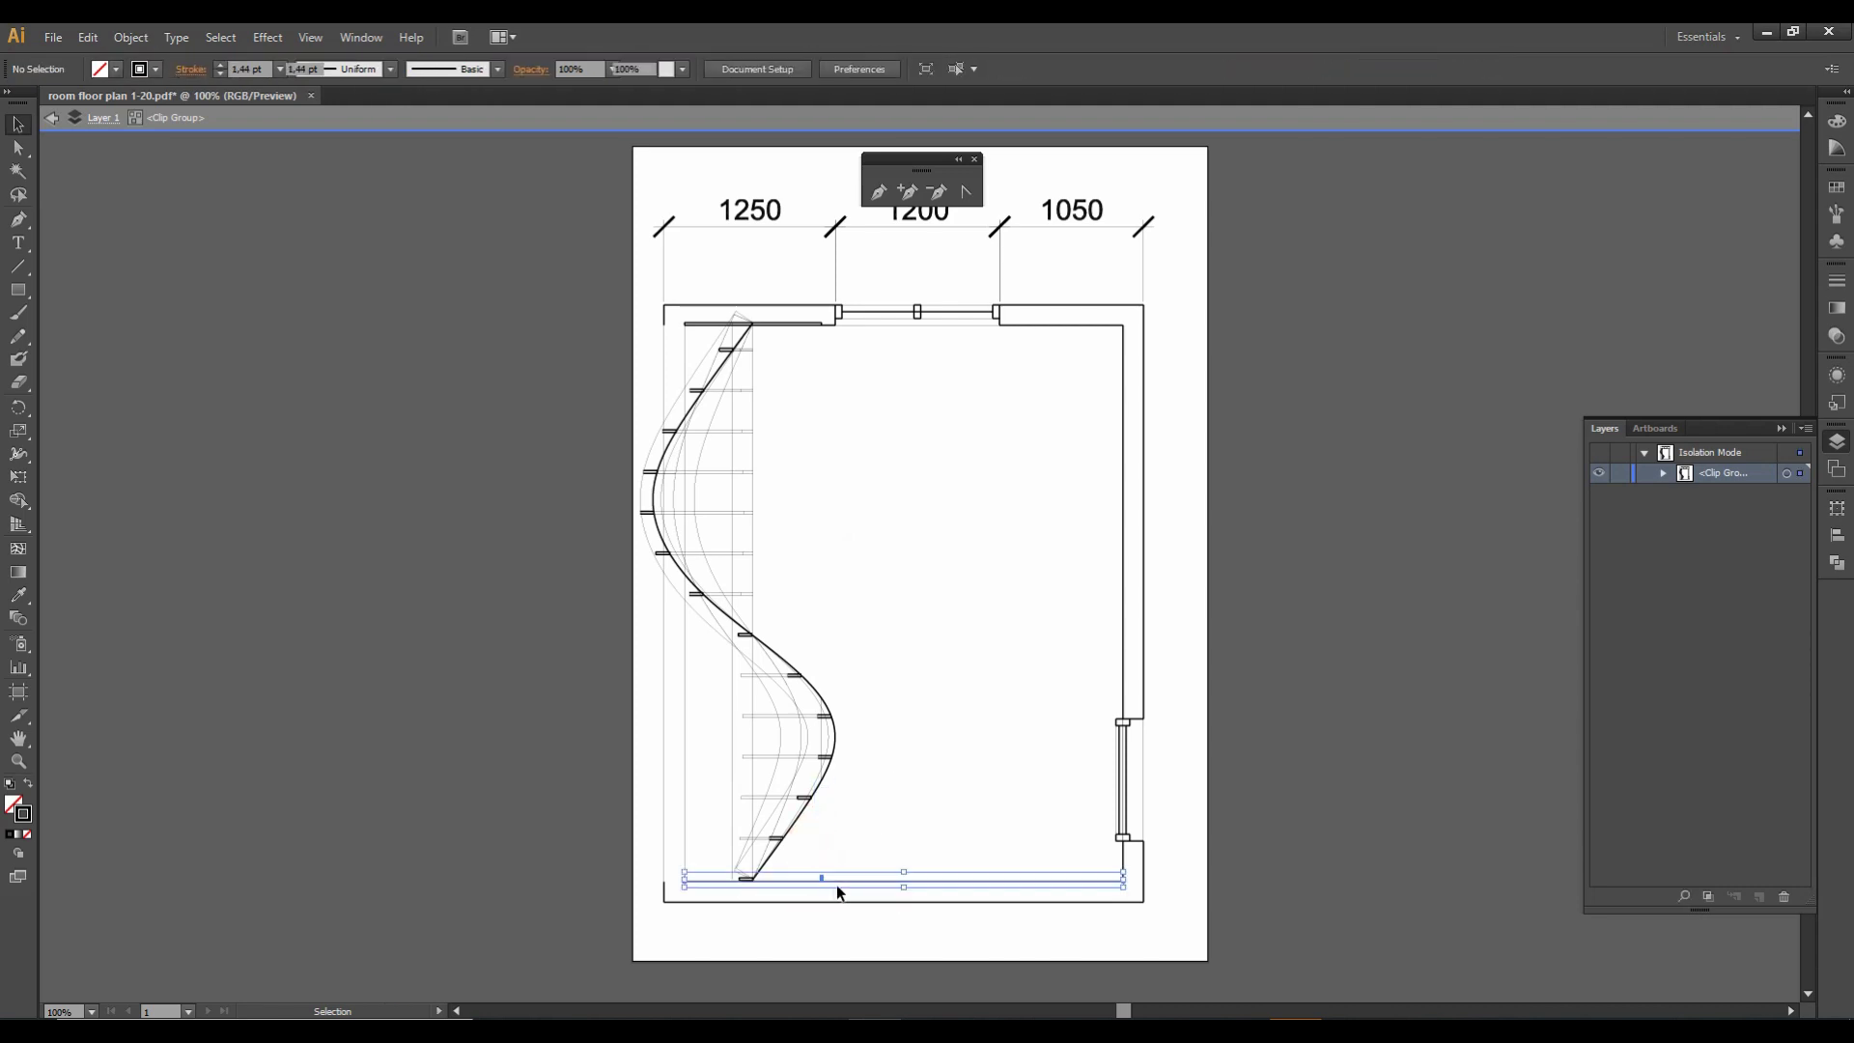
click(840, 848)
click(821, 873)
click(879, 836)
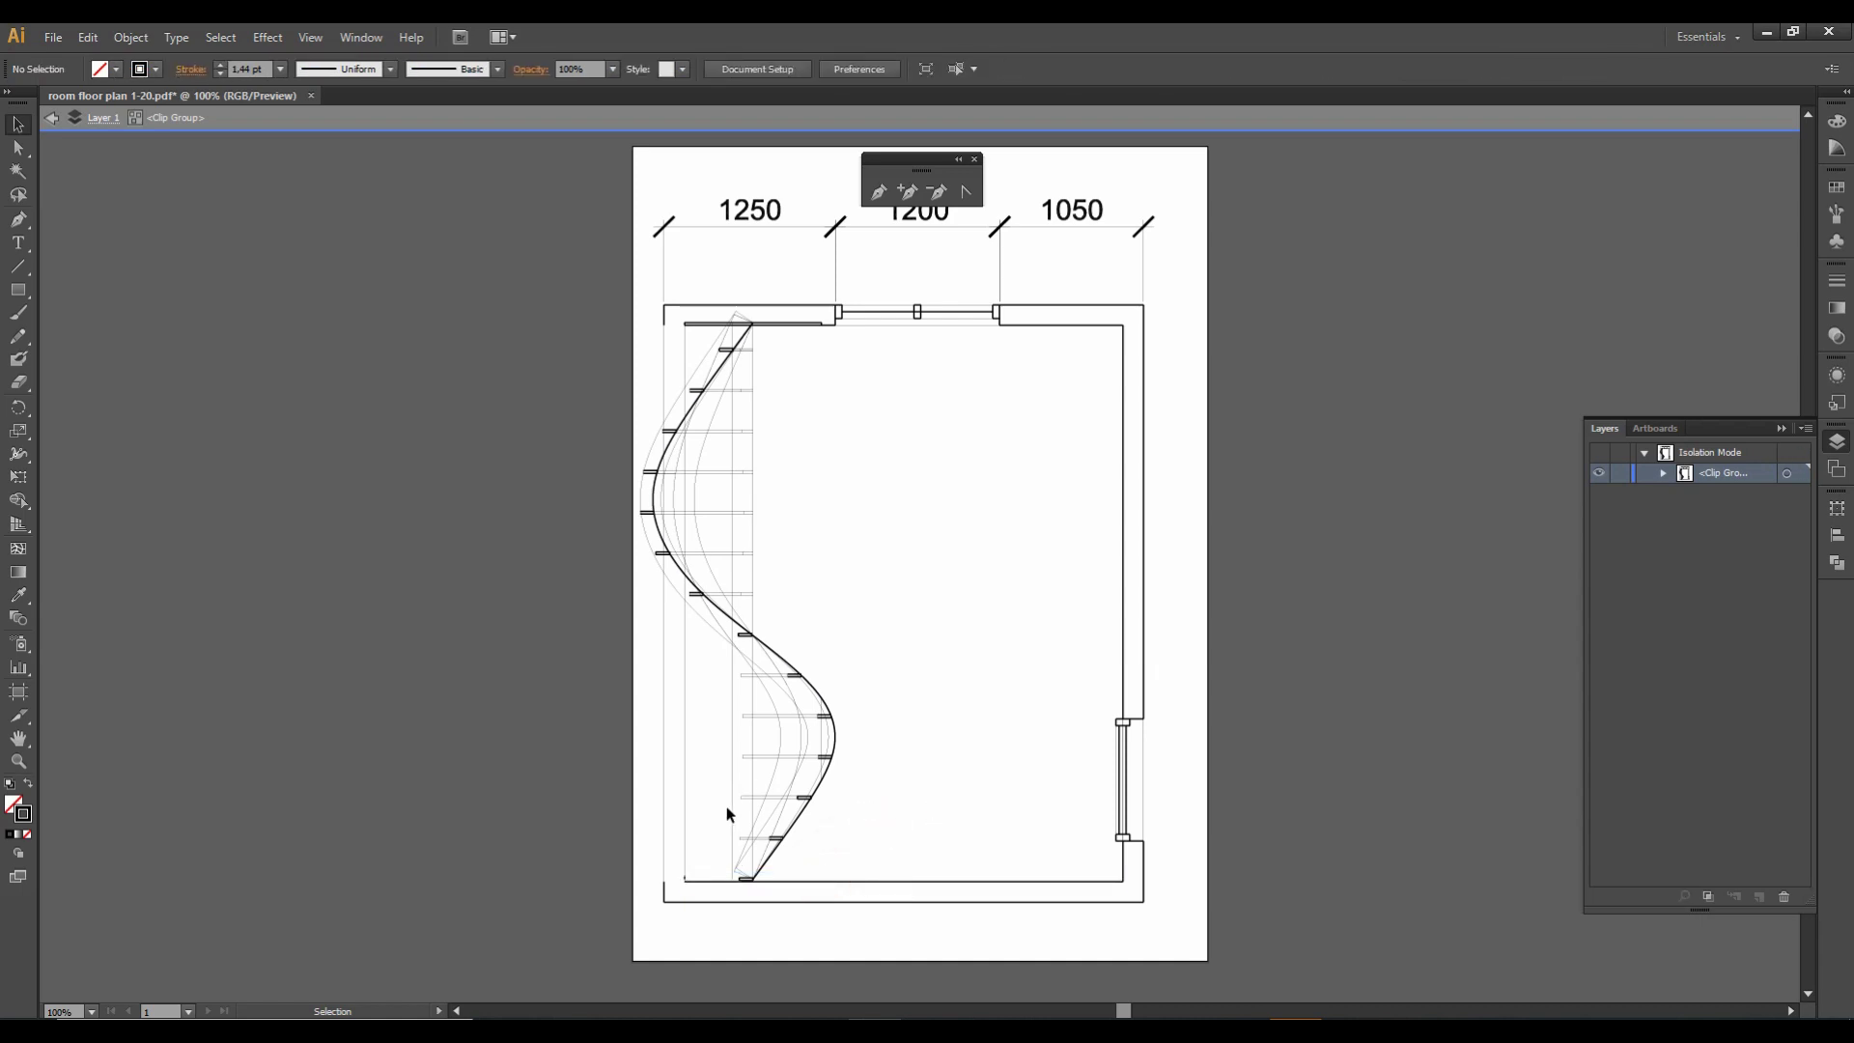
Inspect the stair paths and the wall segment right of the top window.
click(682, 346)
click(688, 703)
click(981, 633)
click(1033, 307)
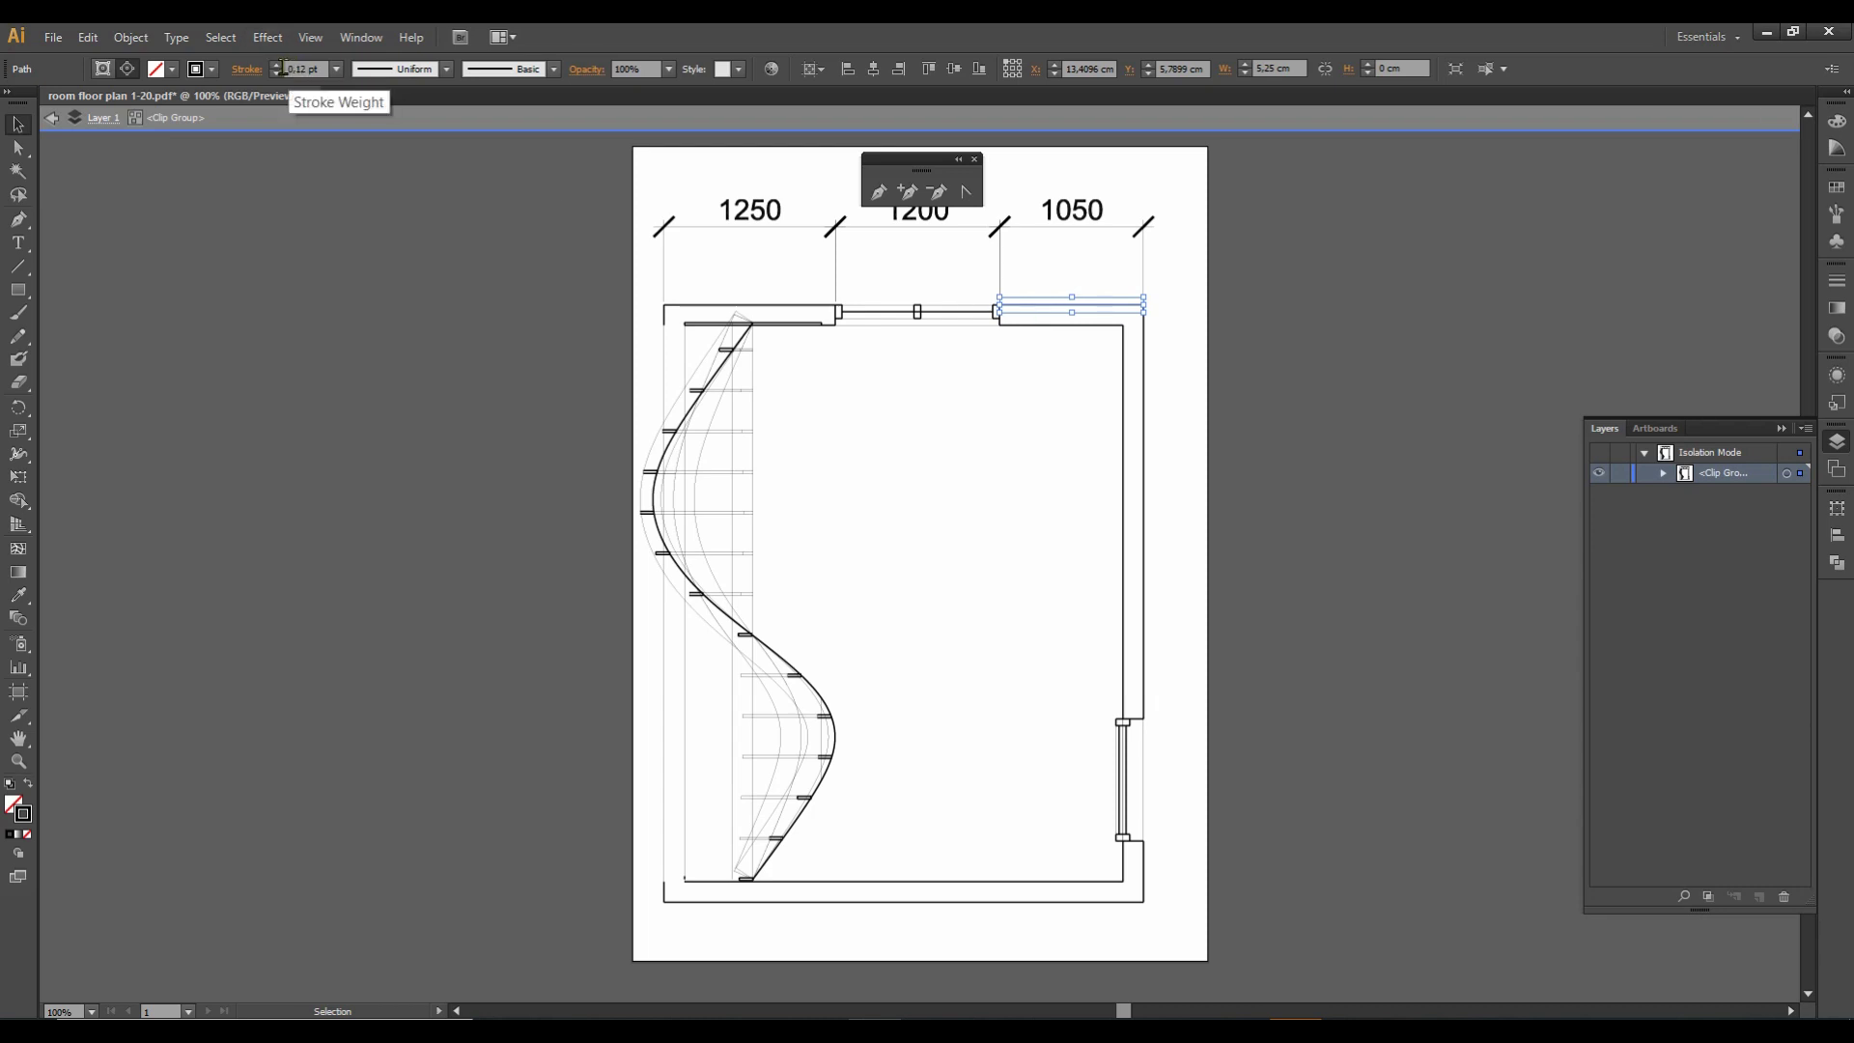
Select the left wall's double lines and extend them slightly downward.
click(683, 681)
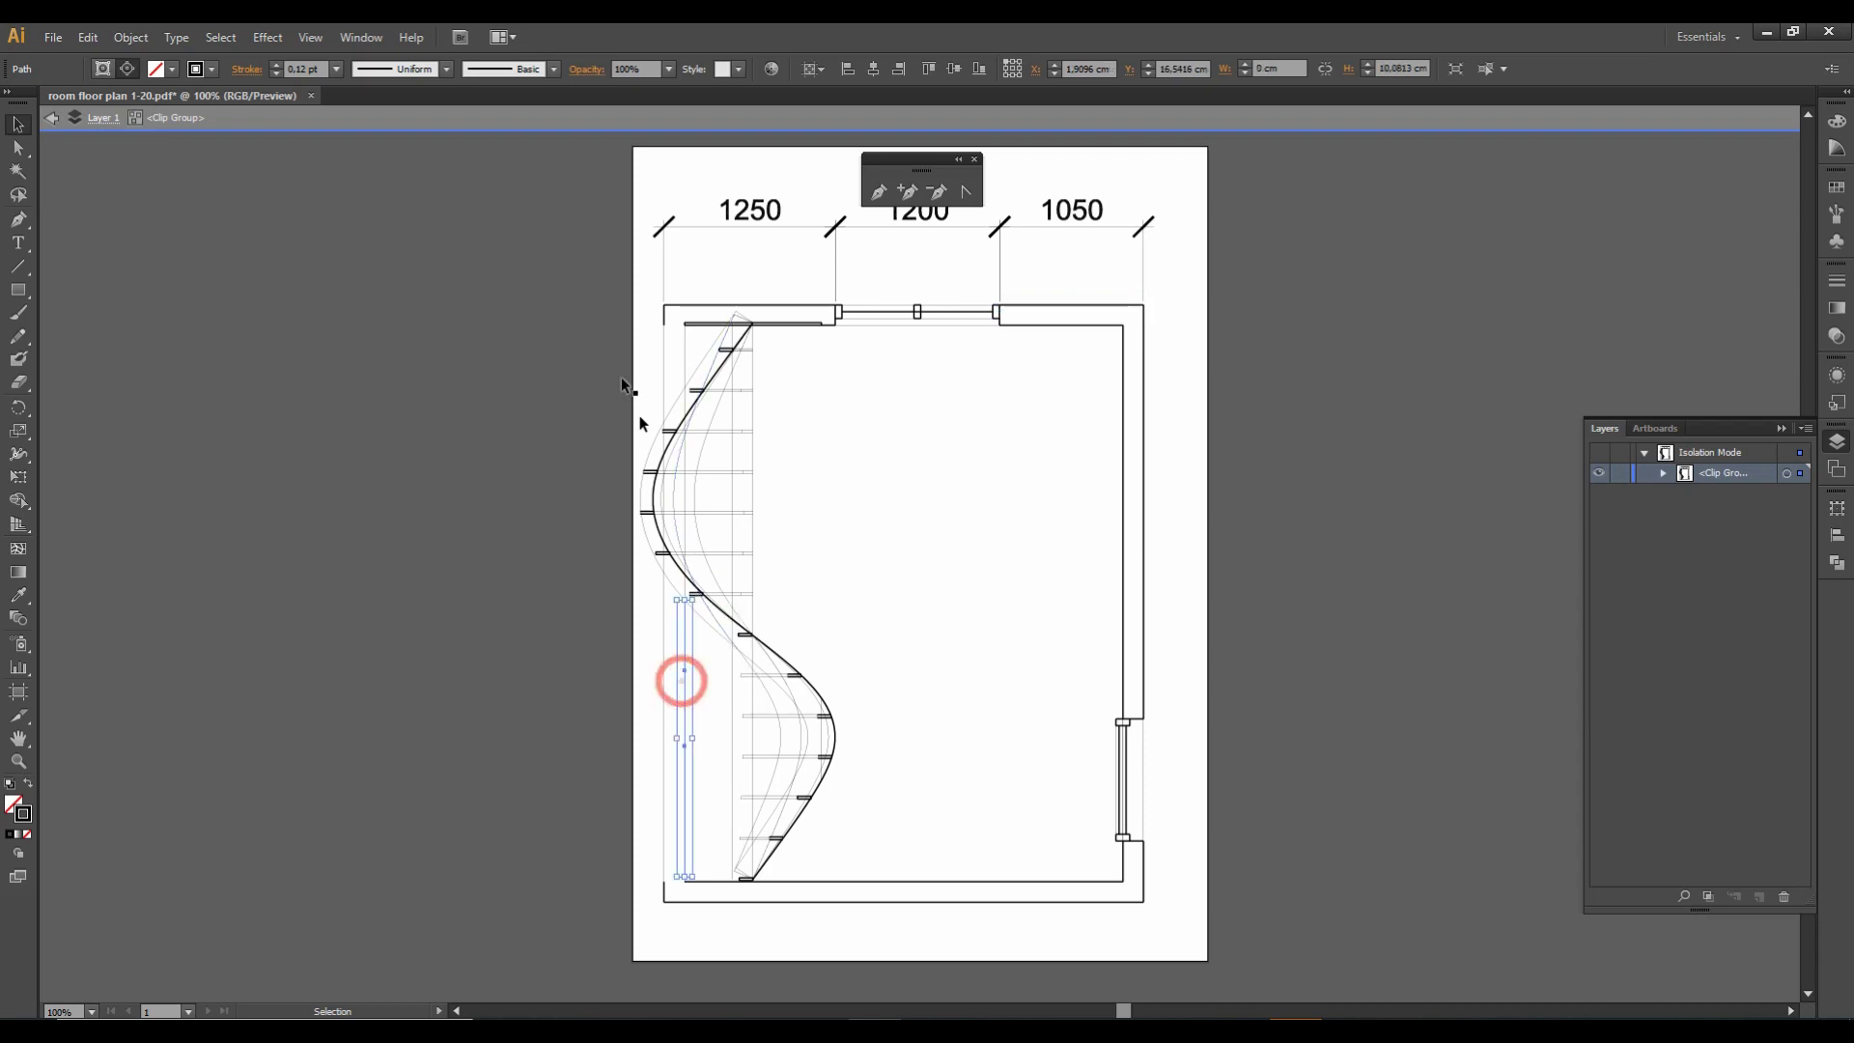
shift+click(685, 346)
shift+click(662, 346)
shift+click(666, 673)
drag(684, 533, 666, 594)
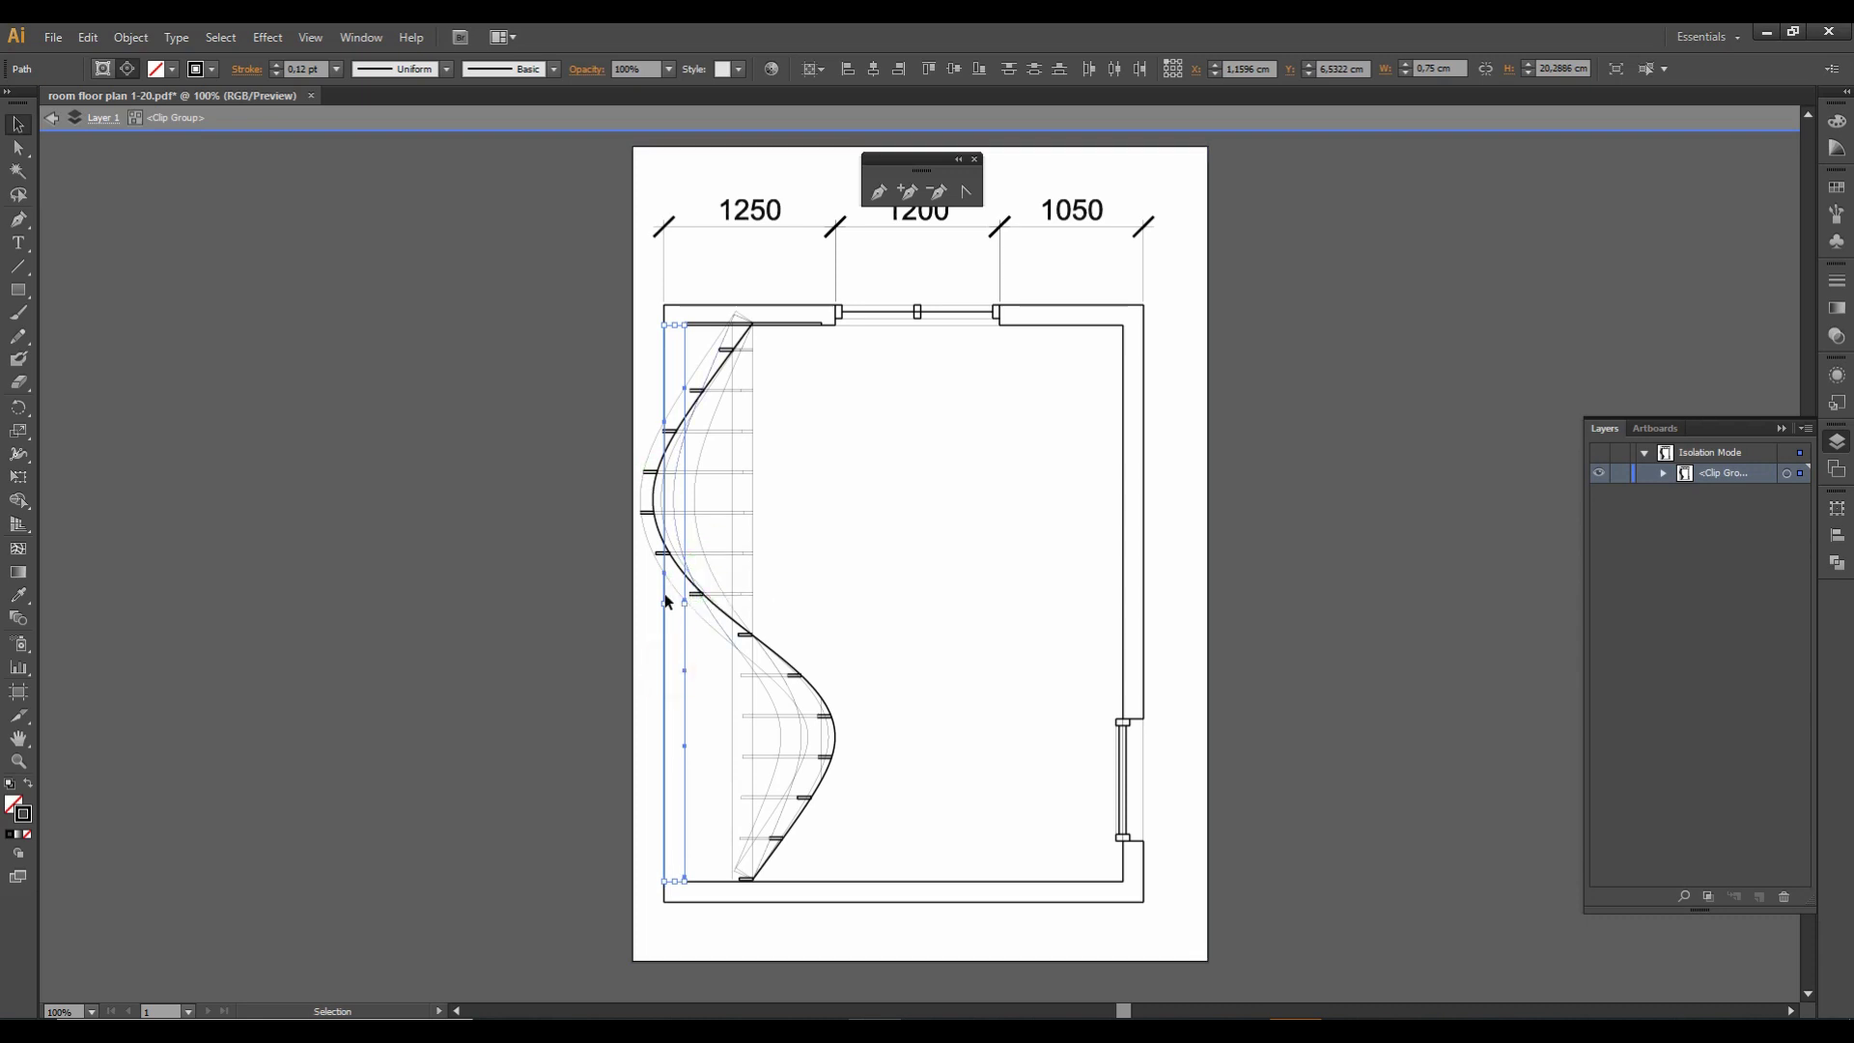
Set the selected lines to a 2 pt stroke weight and deselect.
click(336, 69)
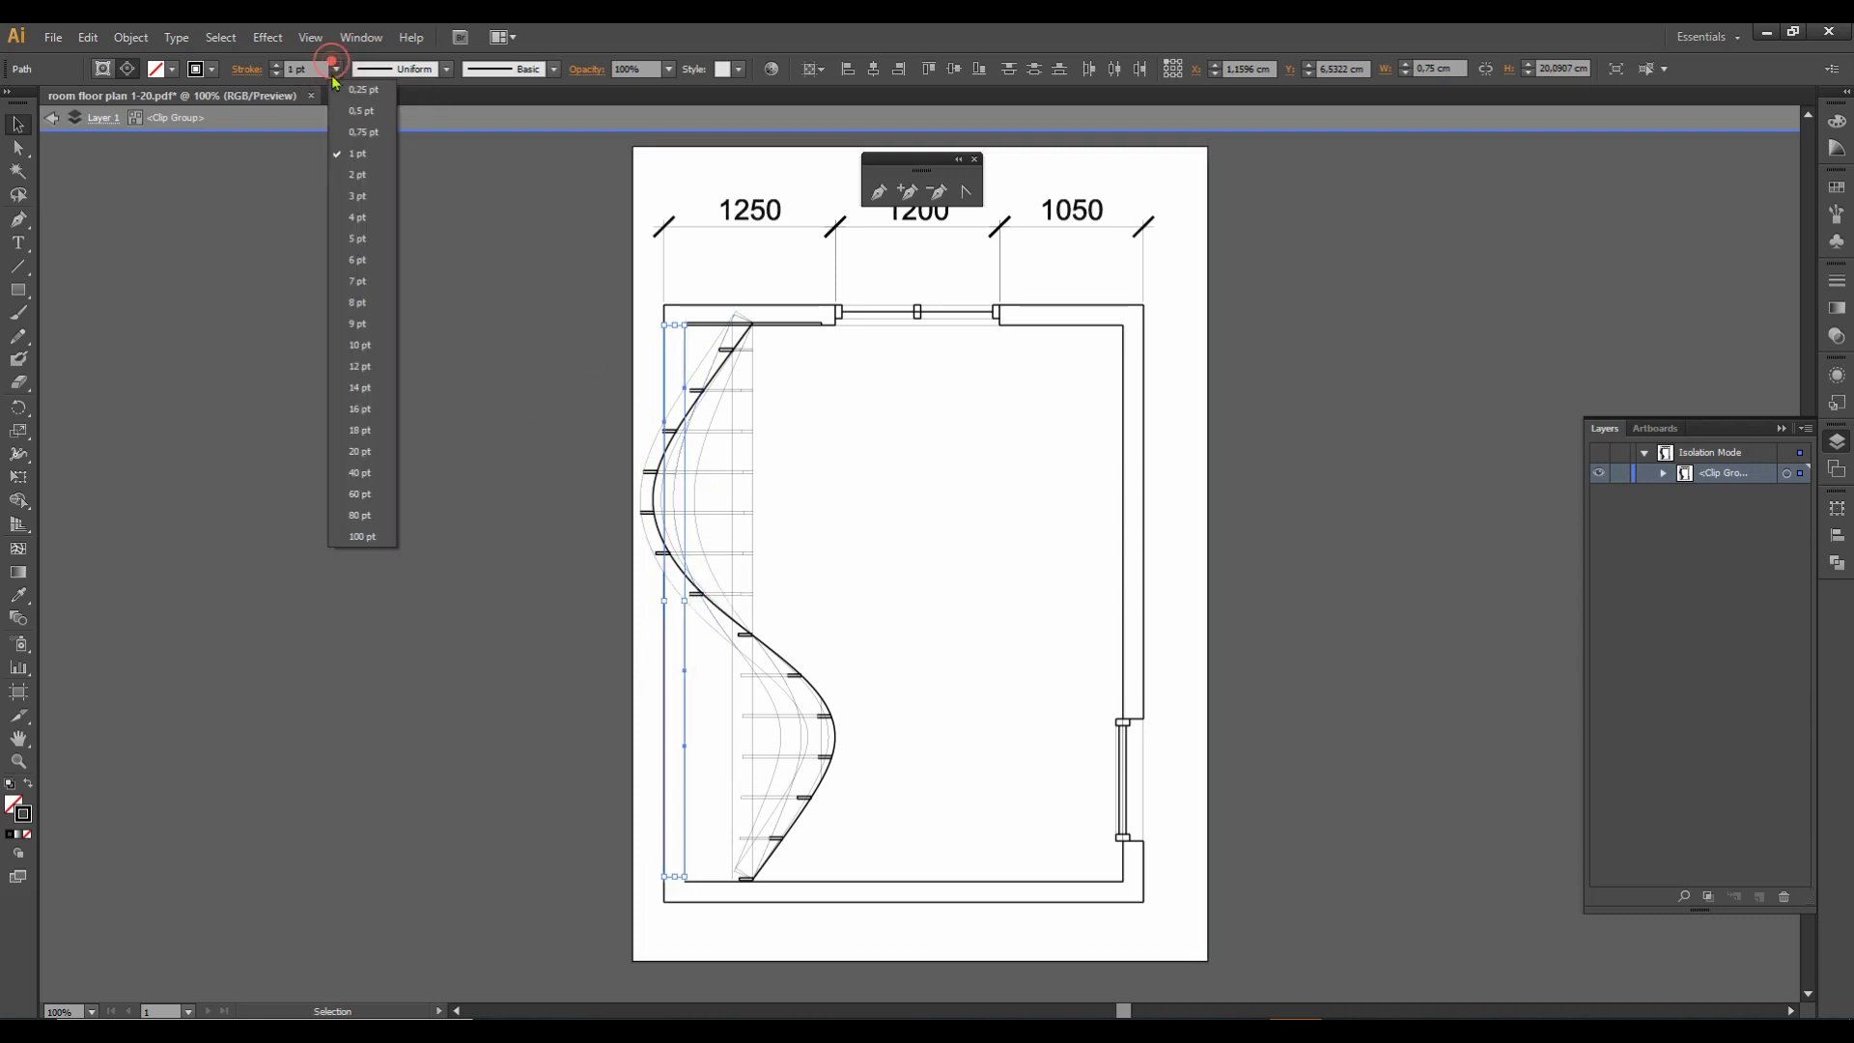
click(357, 174)
click(455, 315)
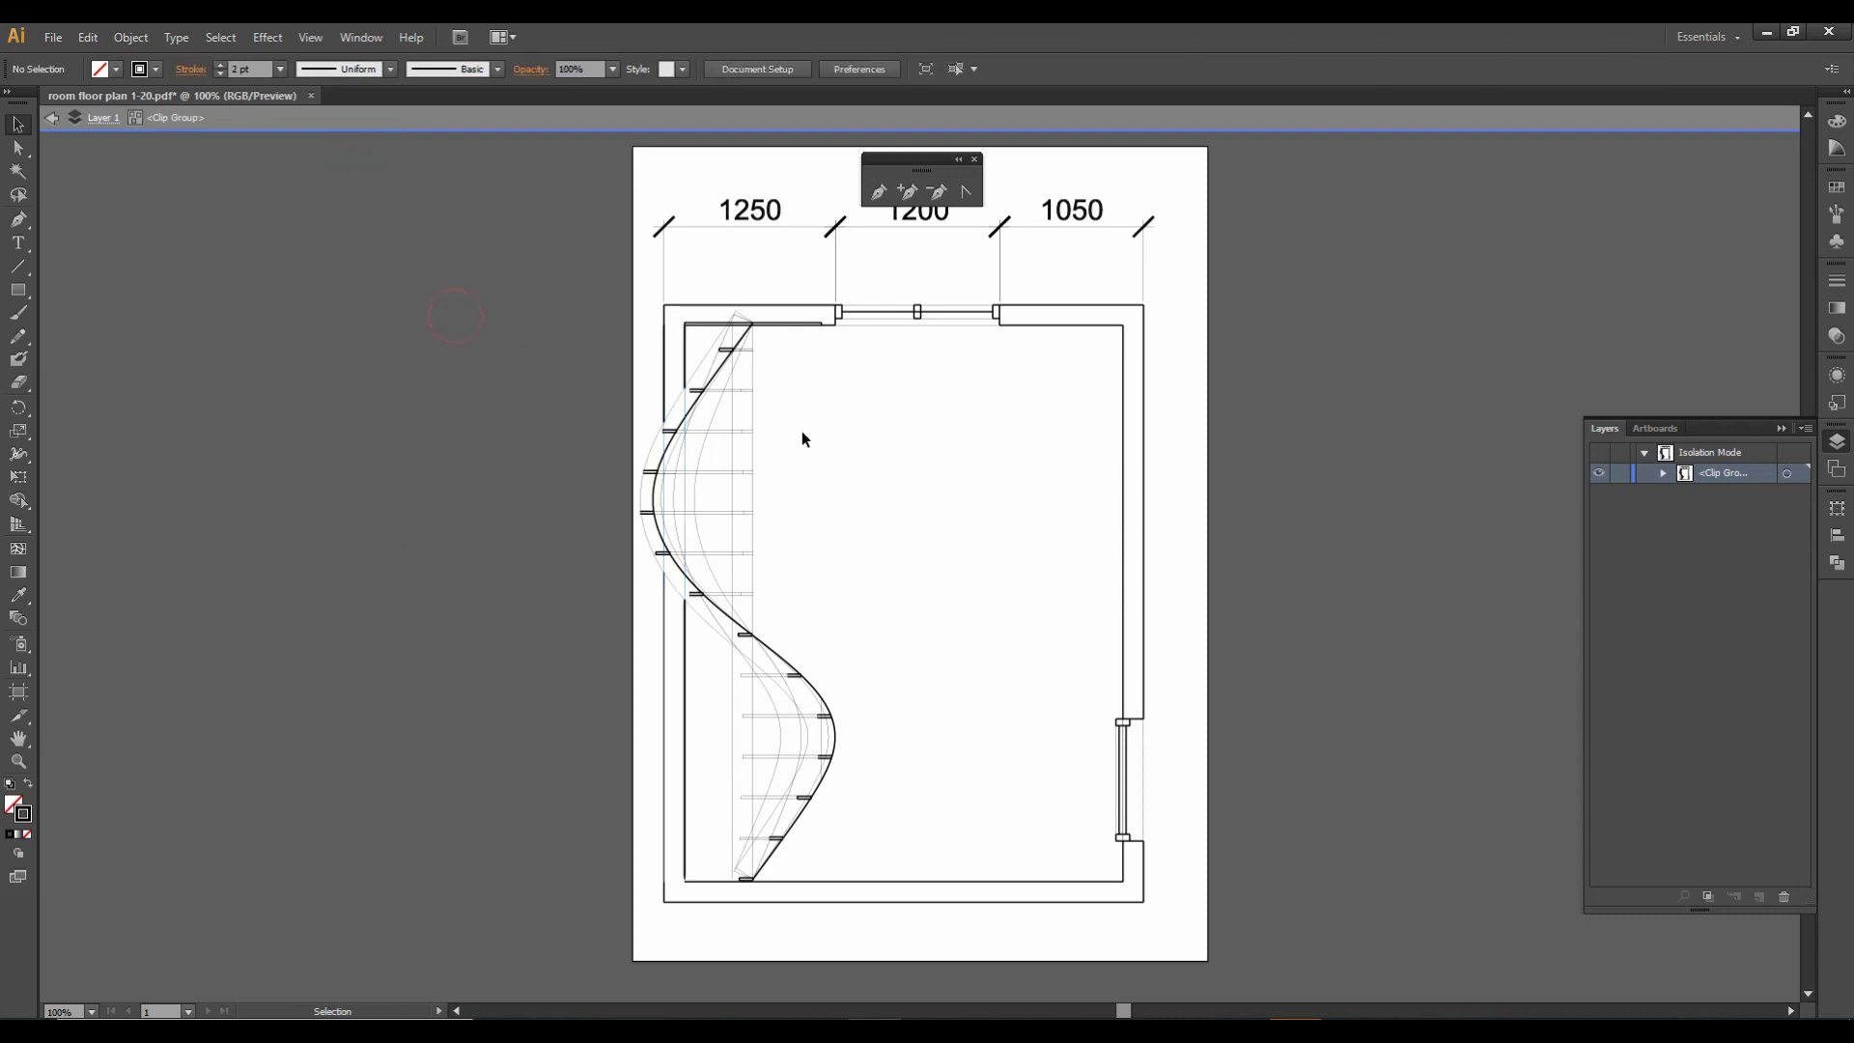
click(17, 124)
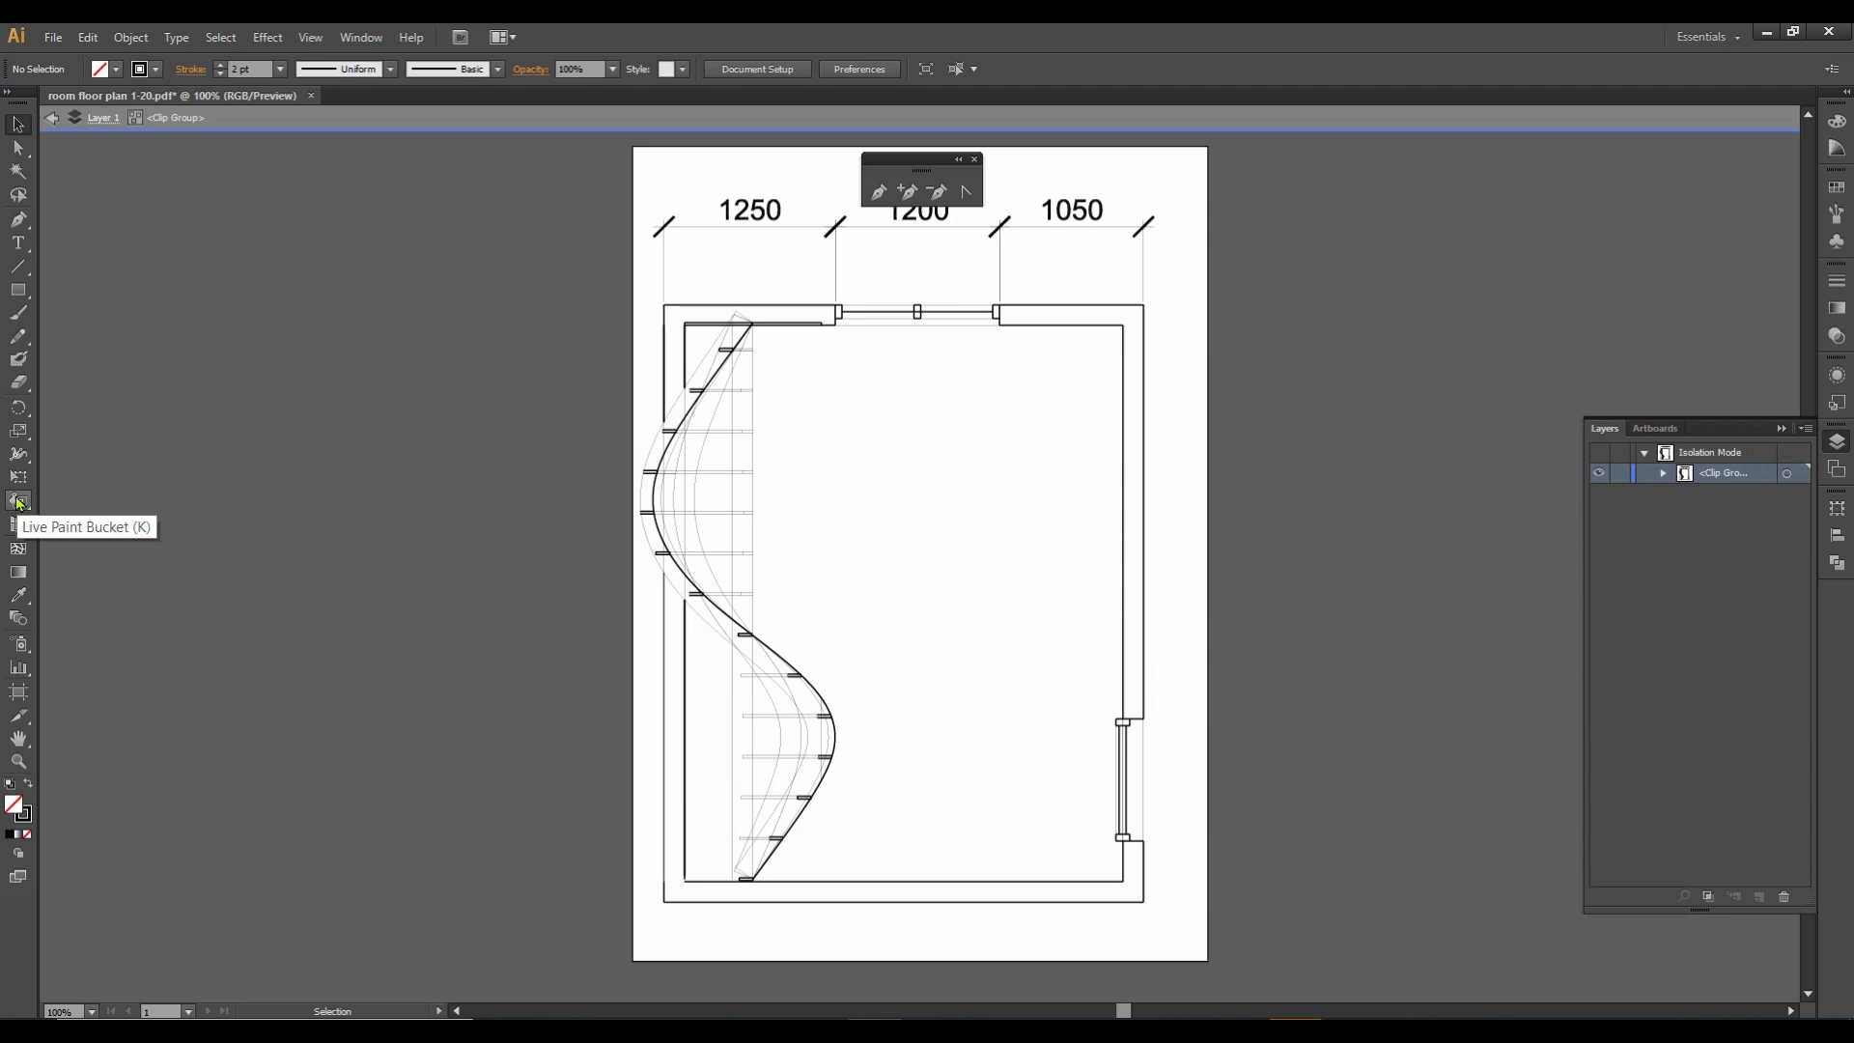
mouse_move(24, 510)
mouse_down()
mouse_move(60, 547)
mouse_move(69, 522)
mouse_move(262, 524)
mouse_up()
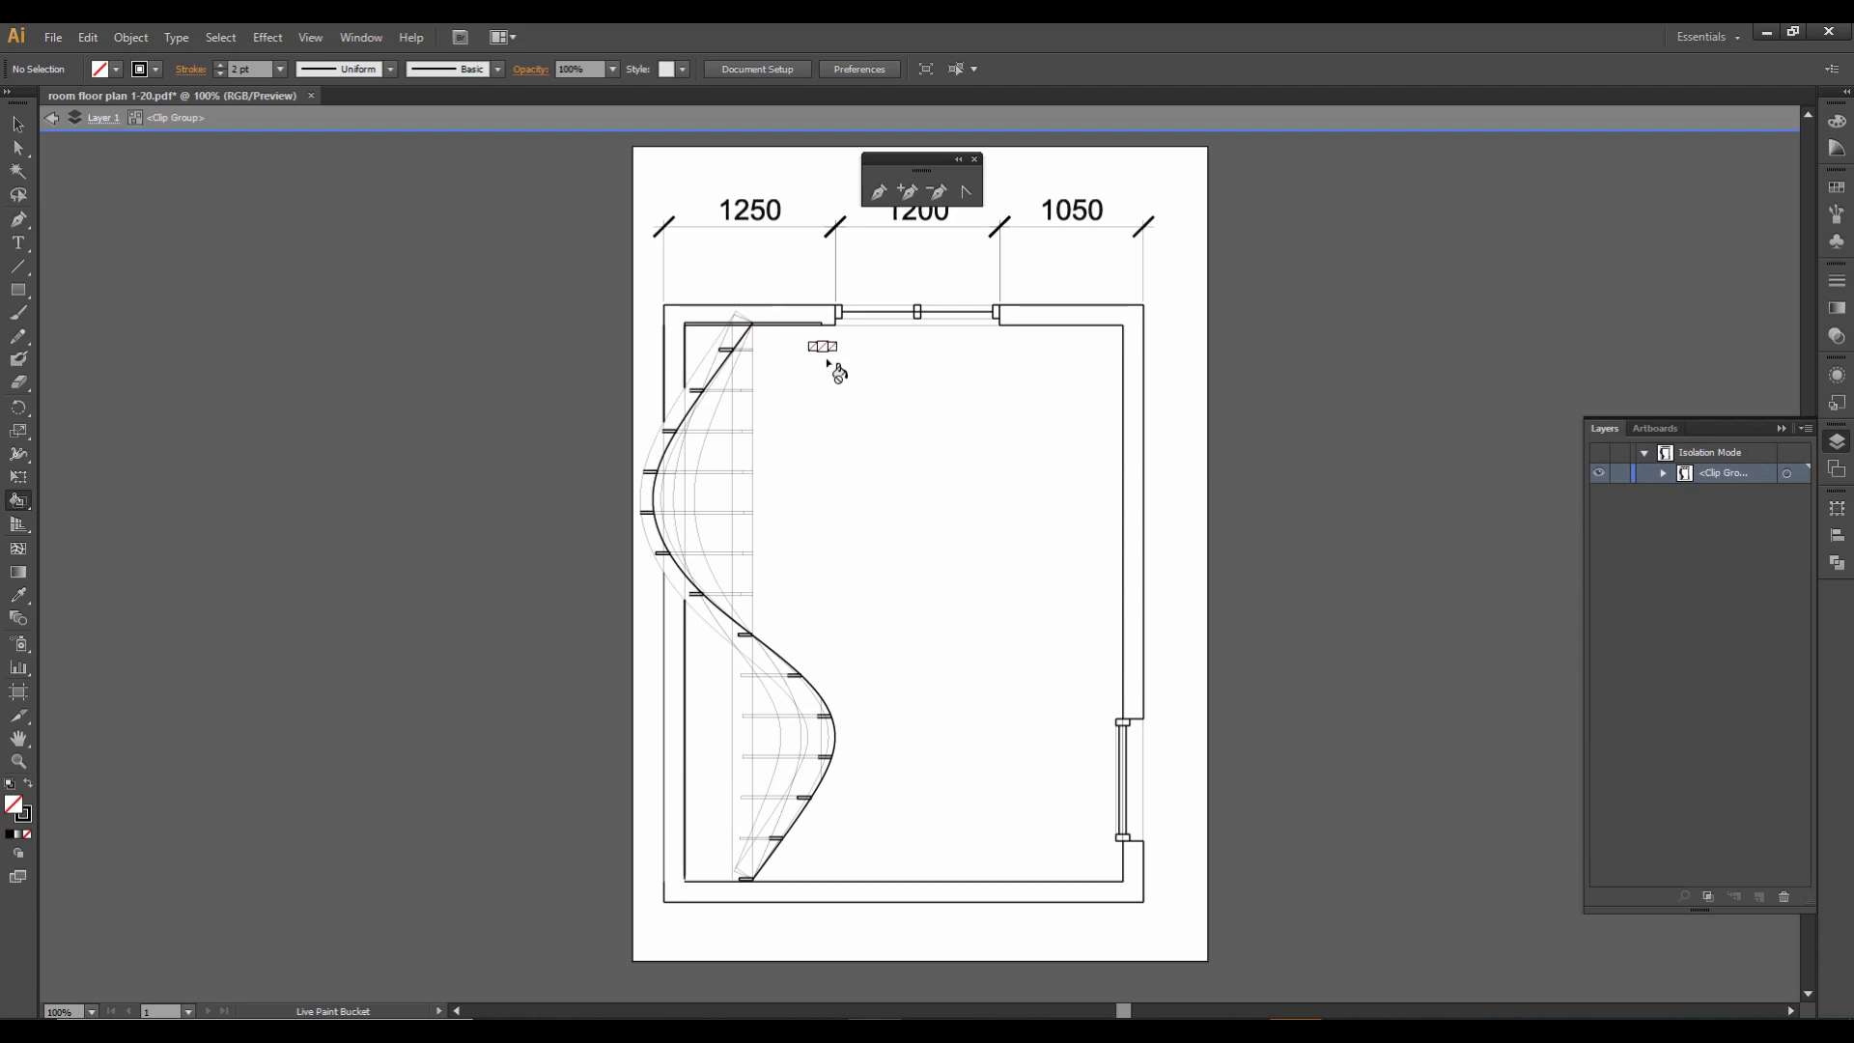
click(687, 332)
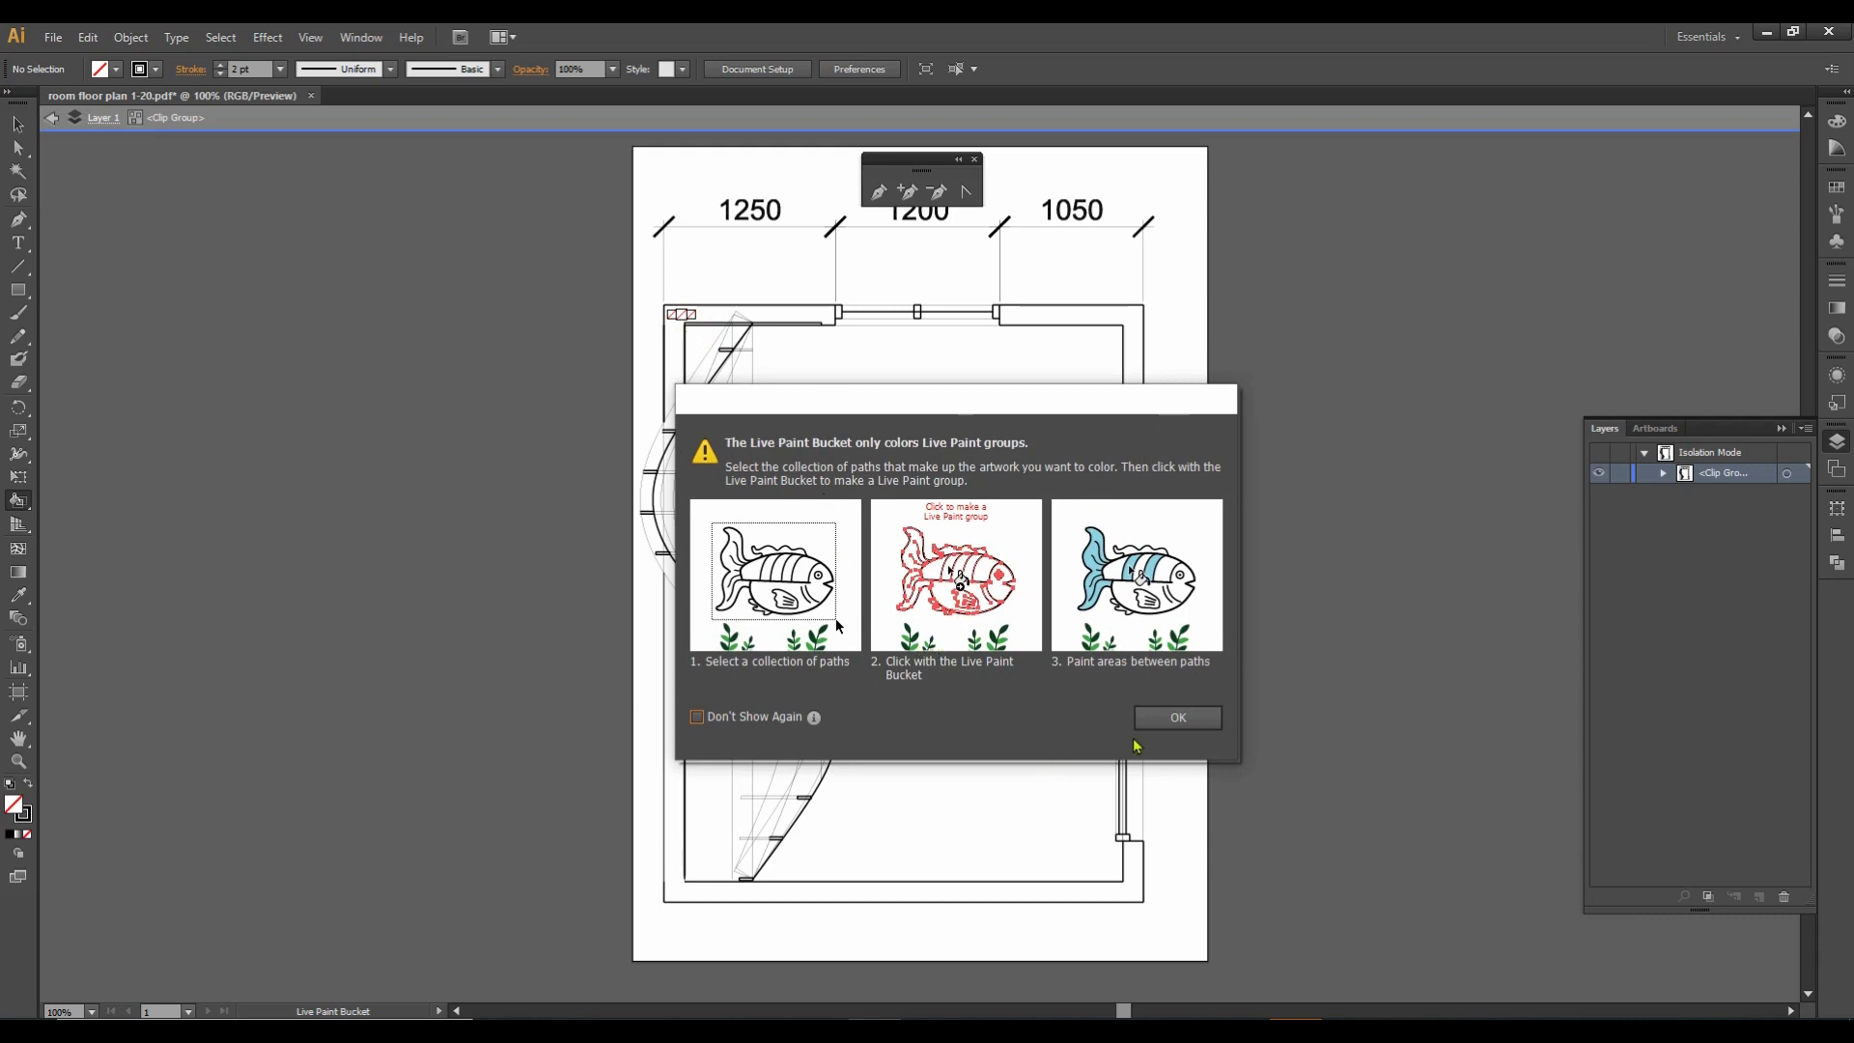
click(1174, 718)
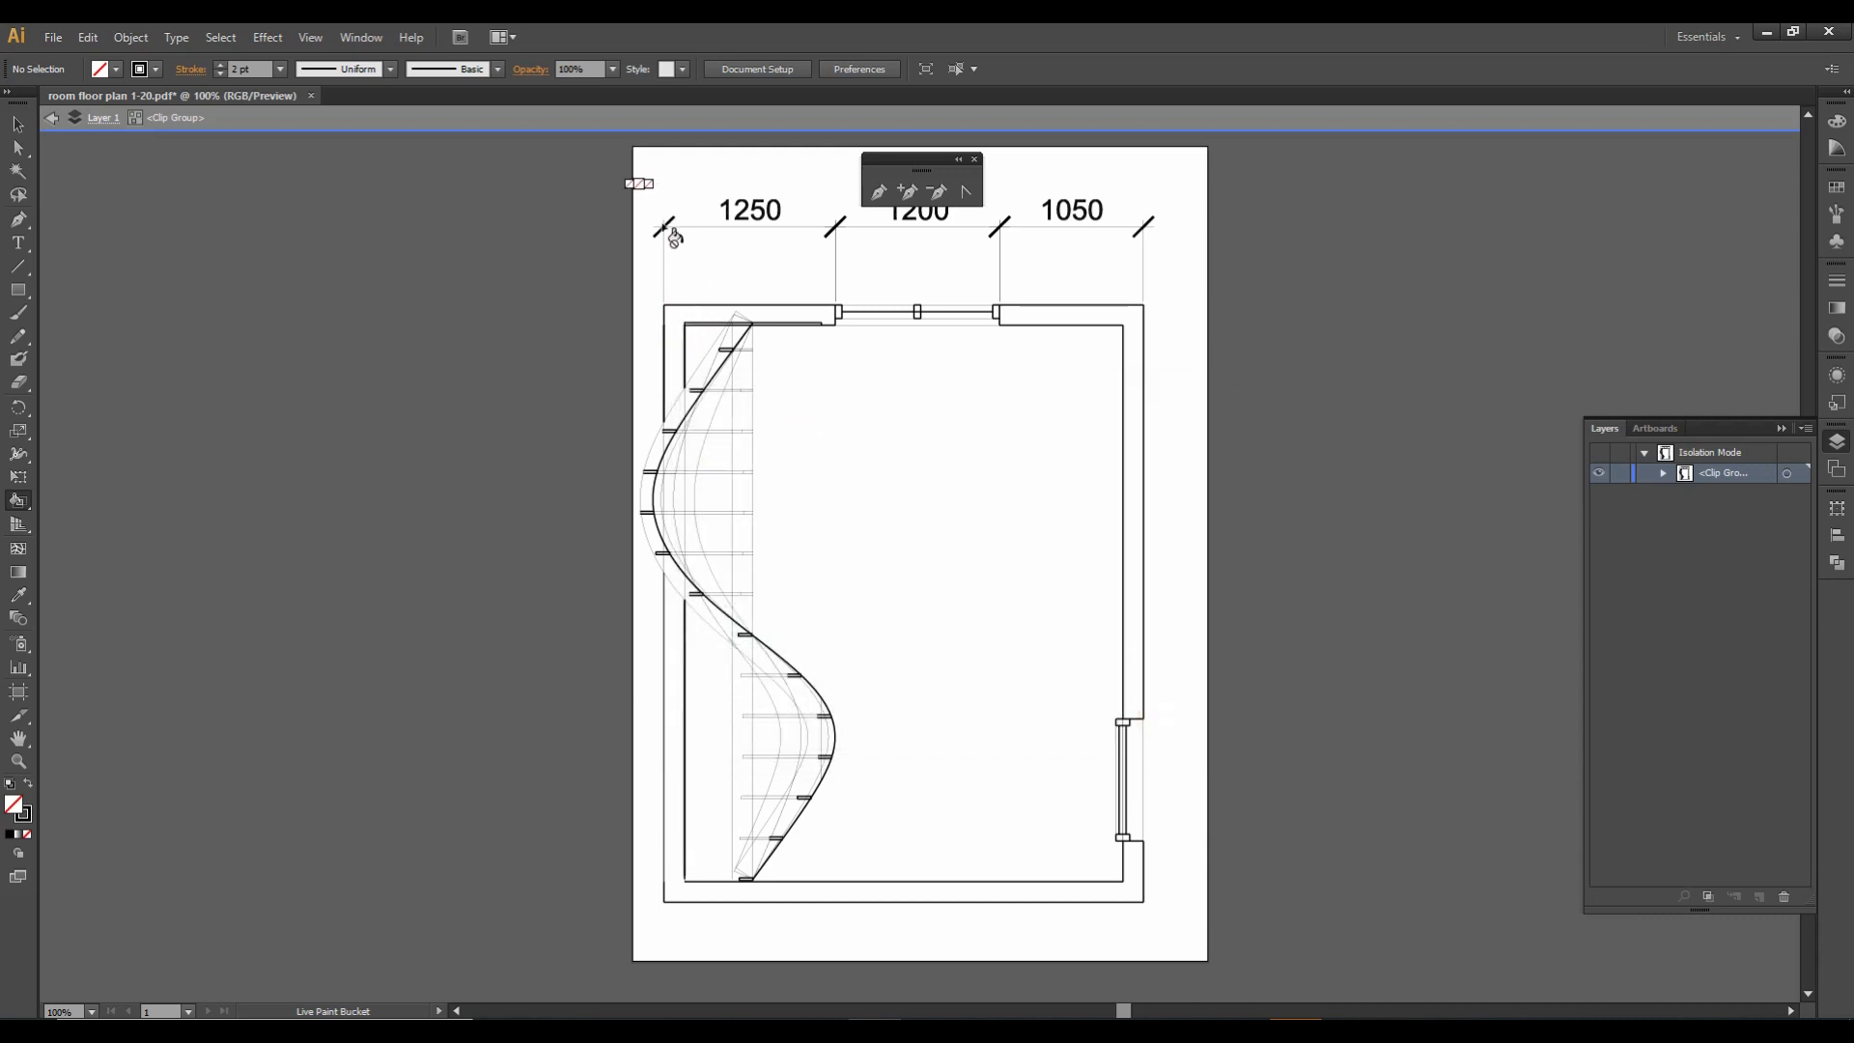
click(18, 124)
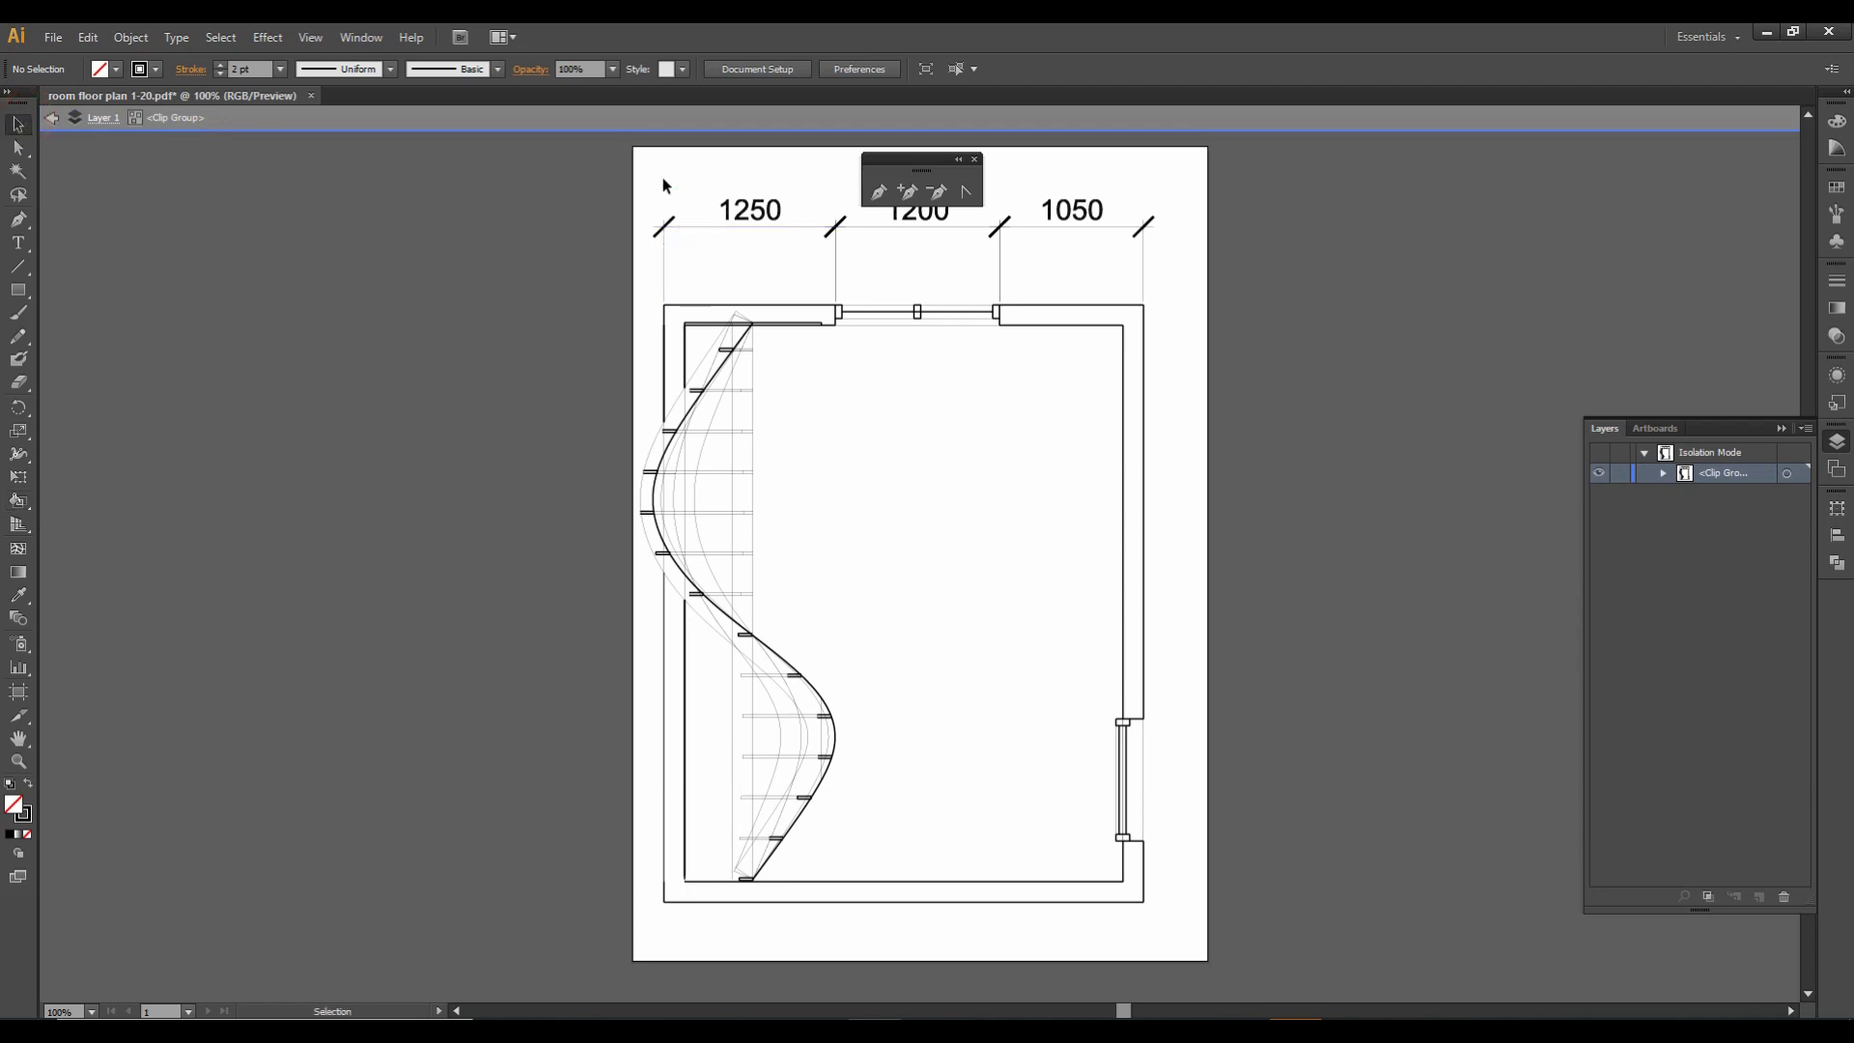
Convert the whole selected plan into a Live Paint group and switch to the Live Paint Bucket.
drag(645, 170, 1169, 927)
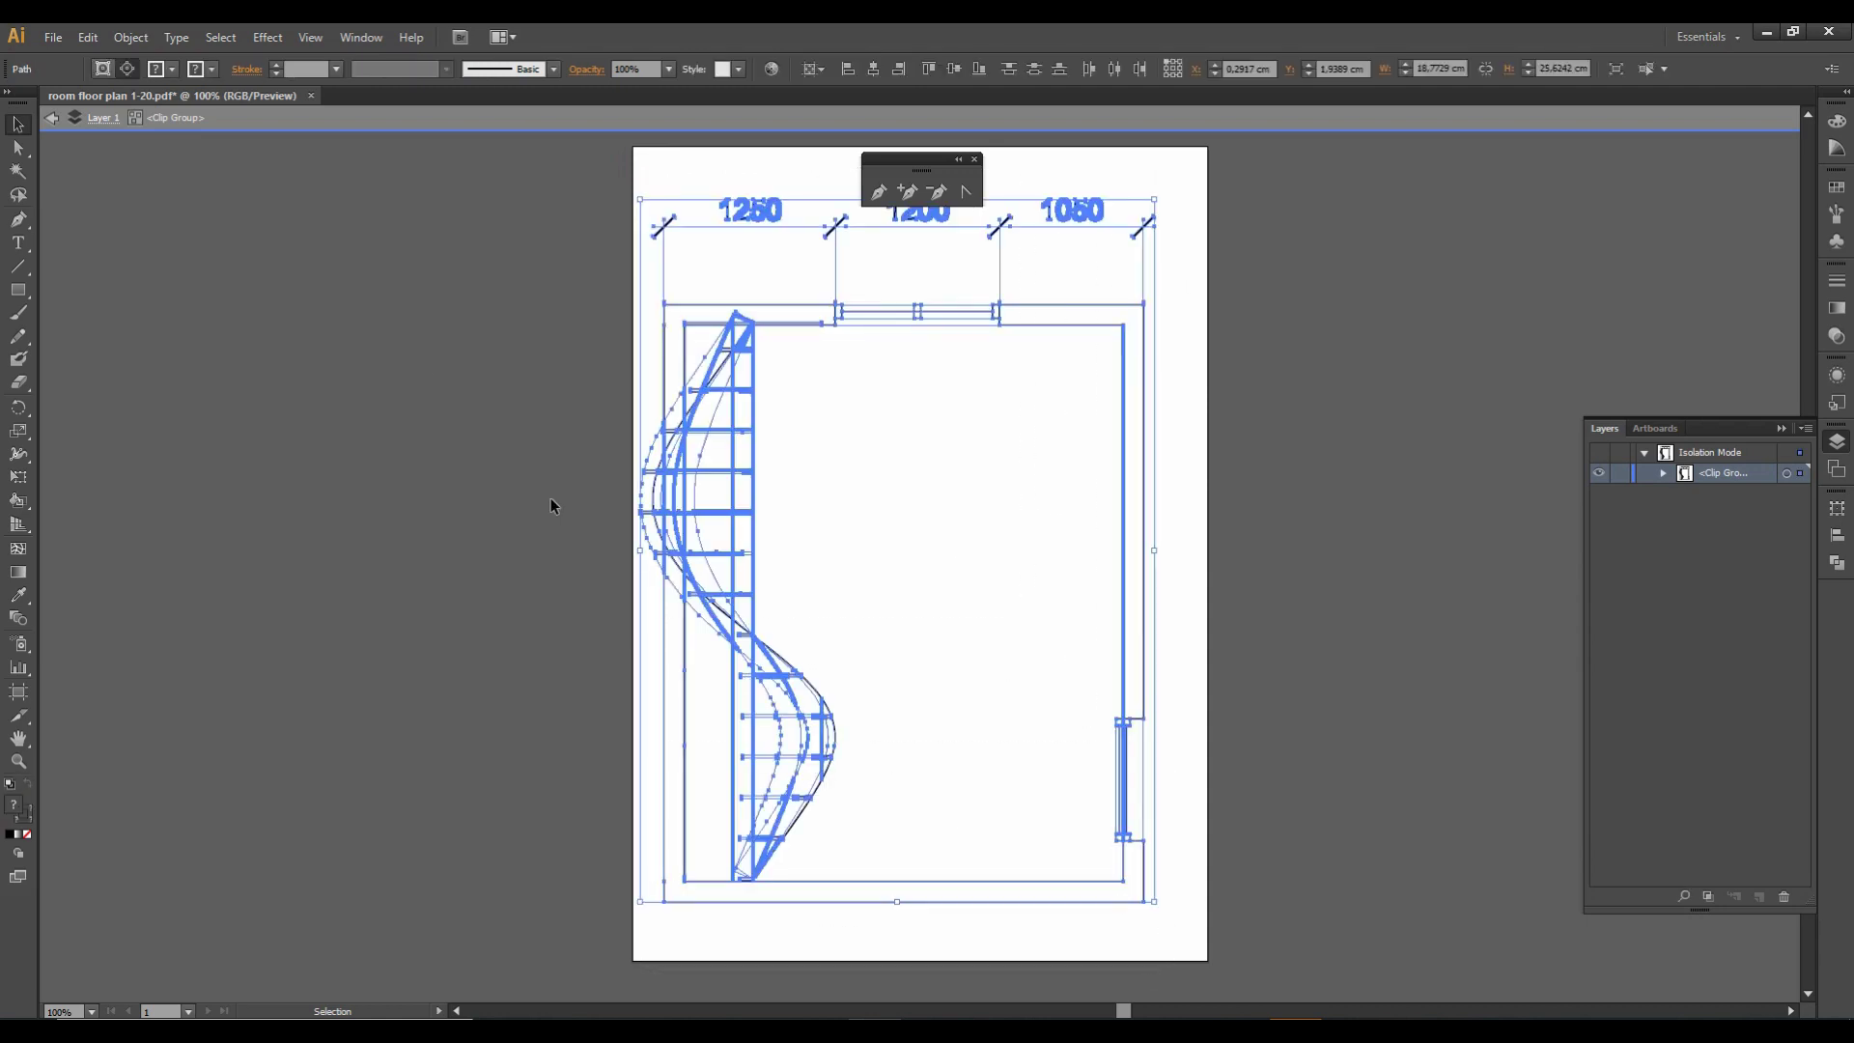
click(132, 37)
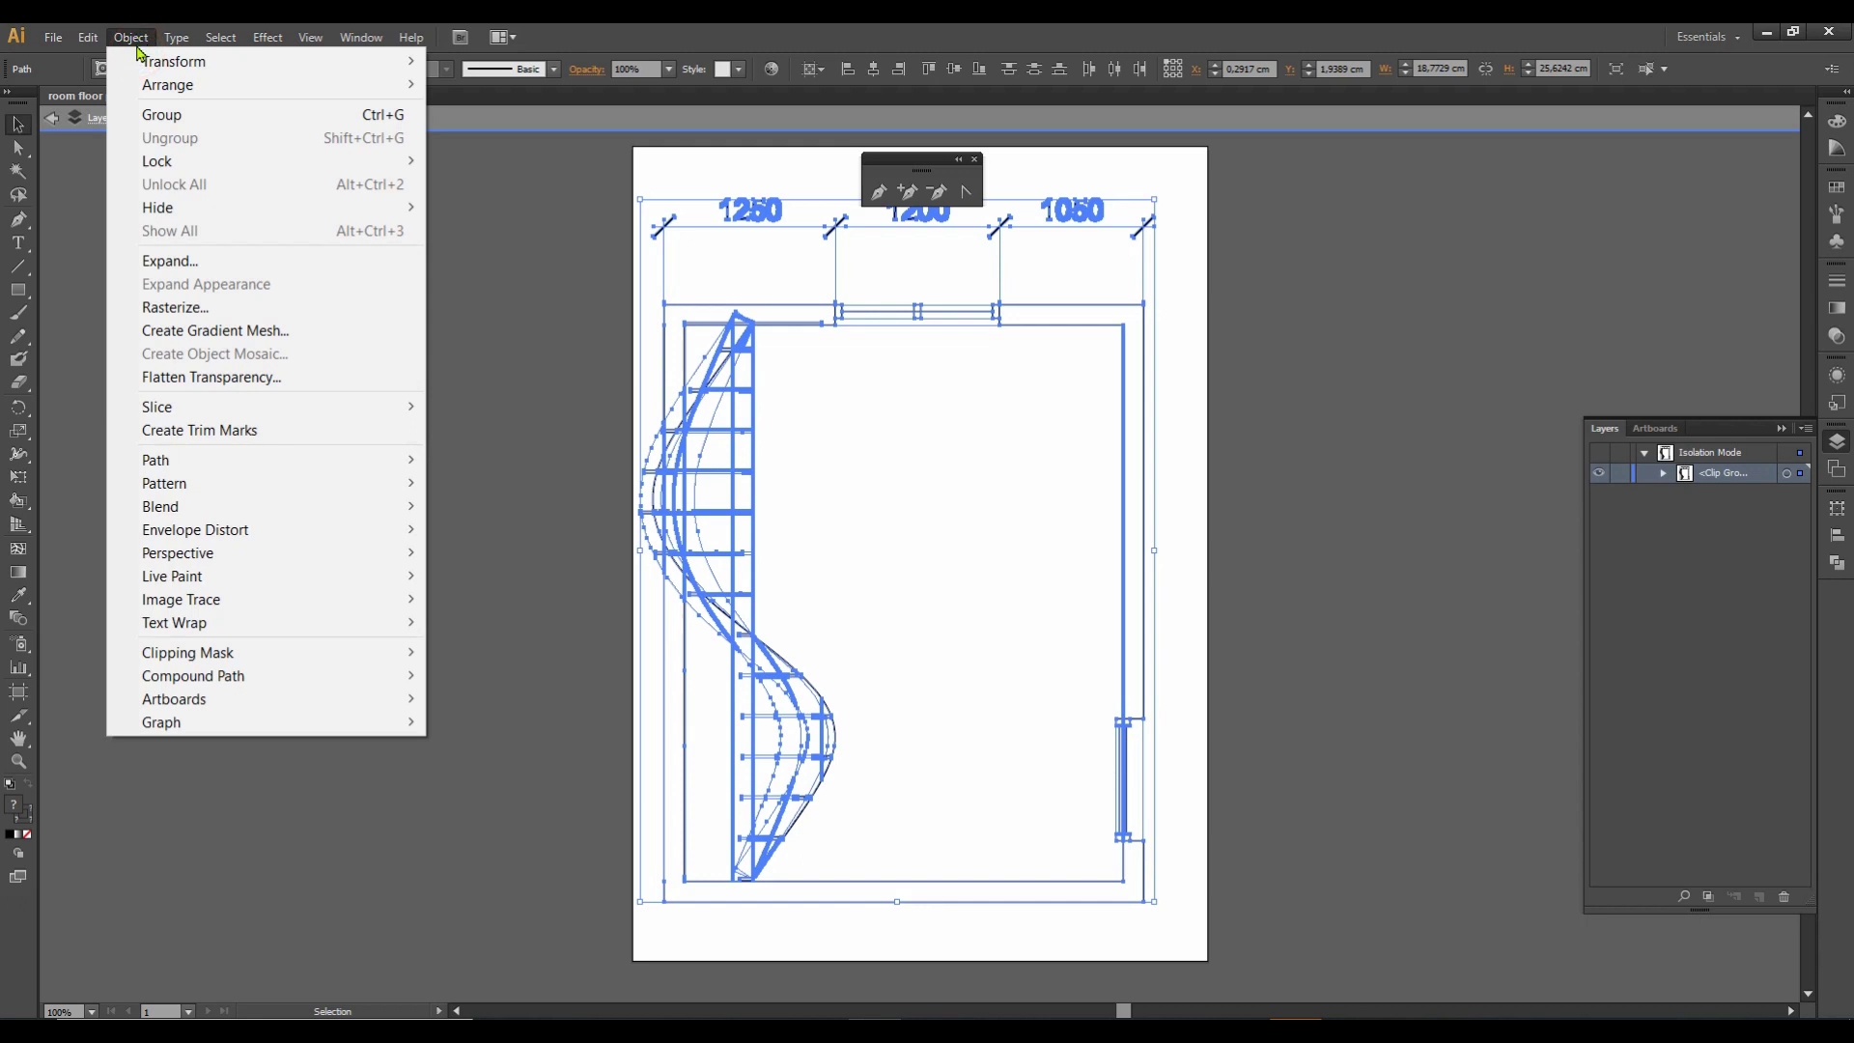
mouse_move(190, 577)
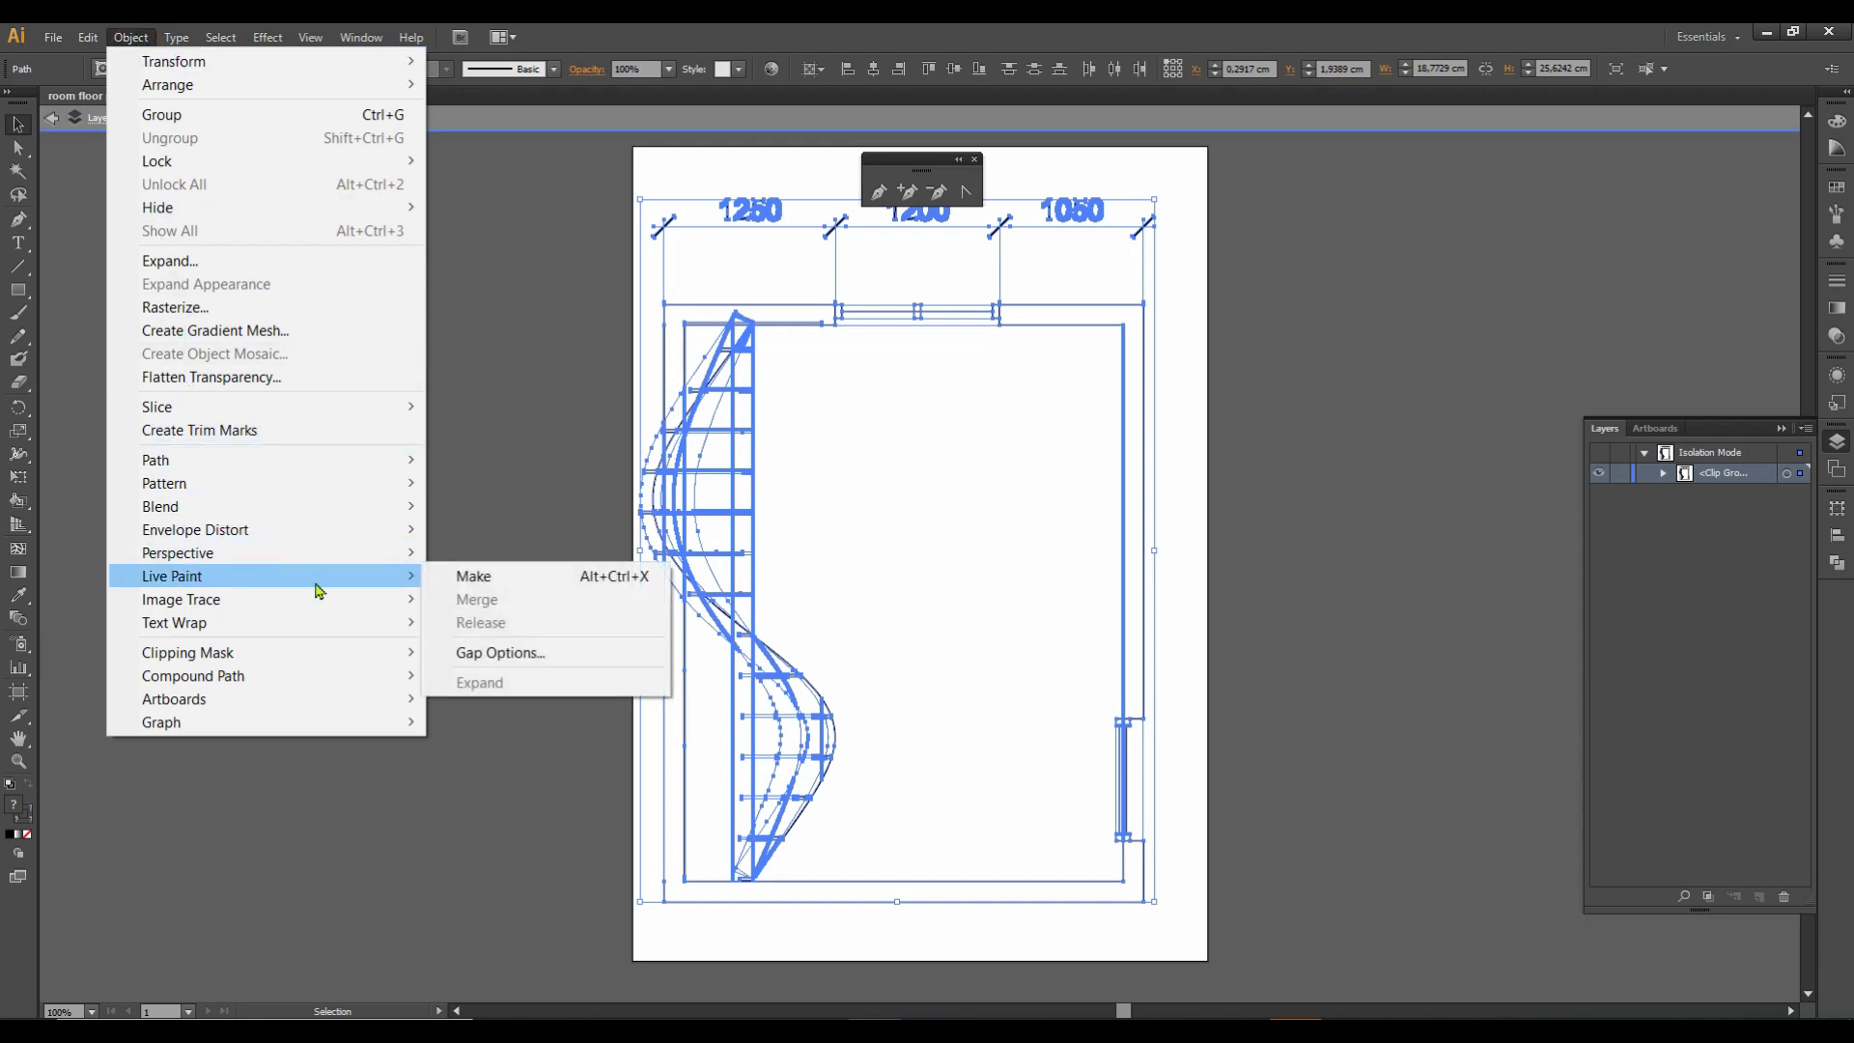
click(476, 579)
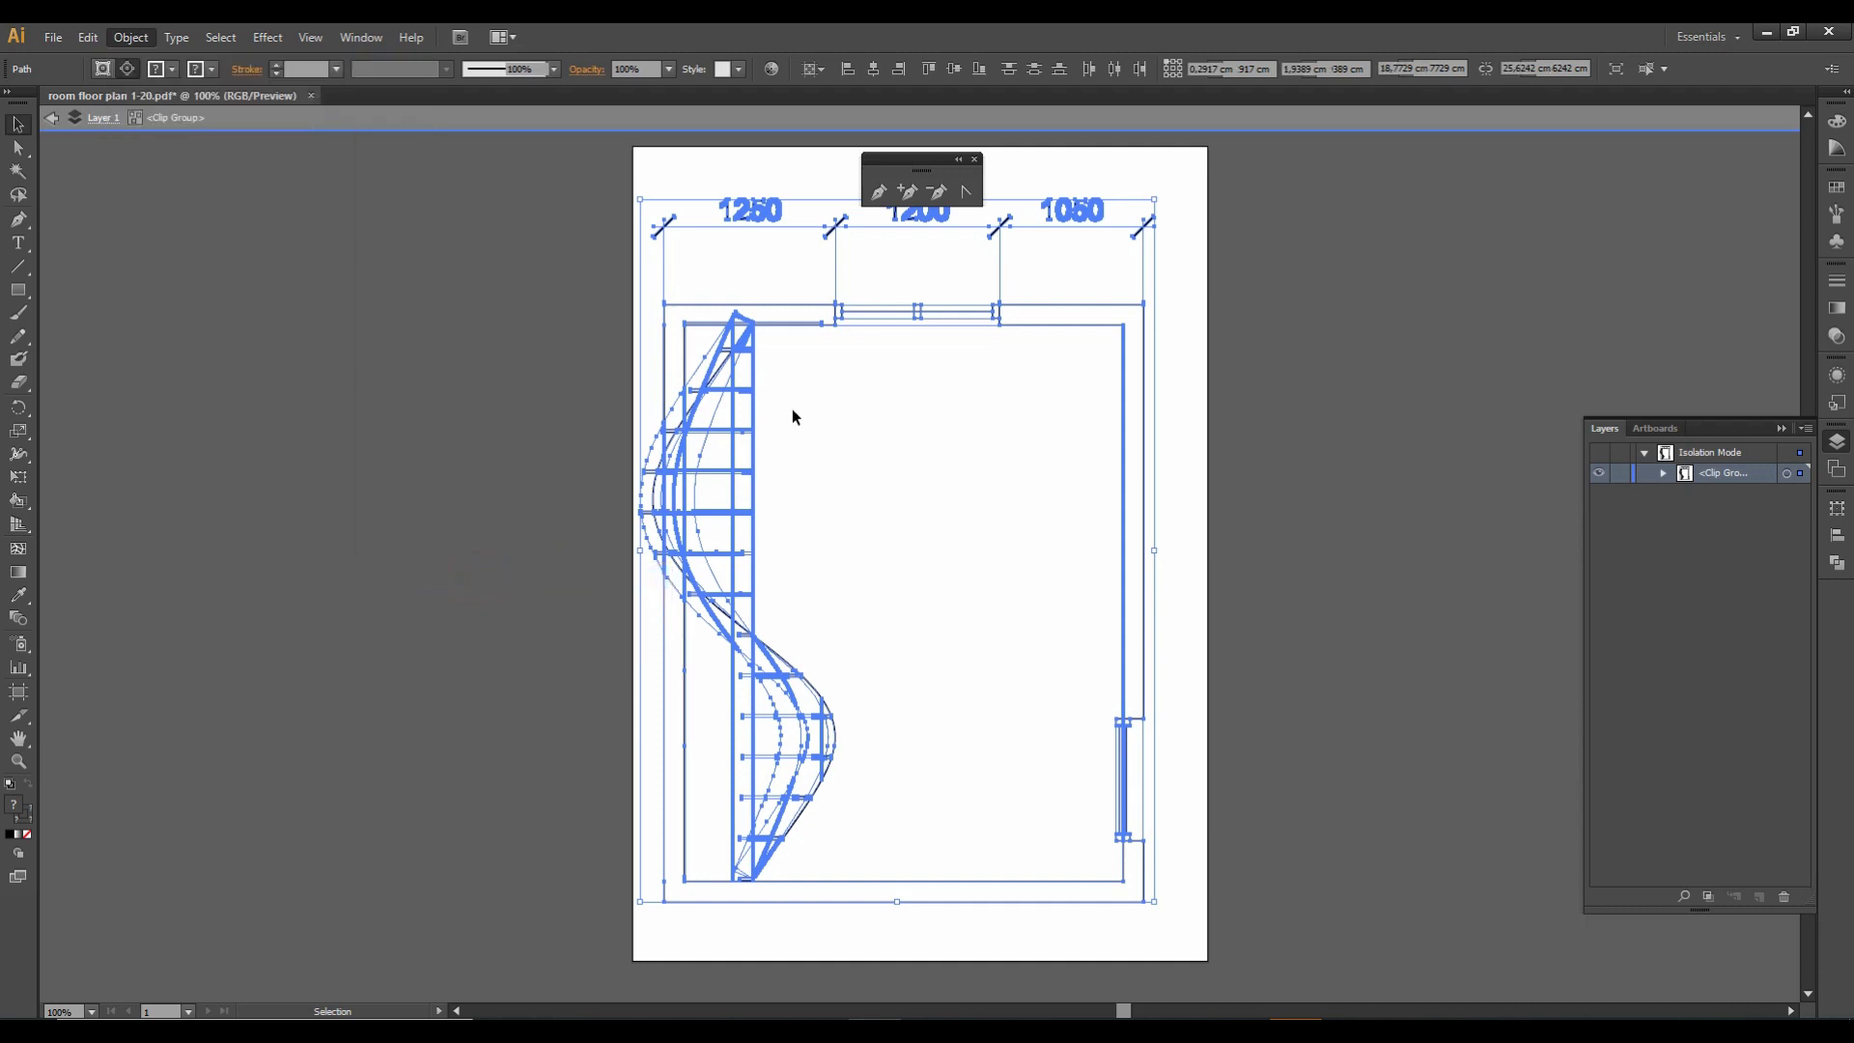
click(1169, 433)
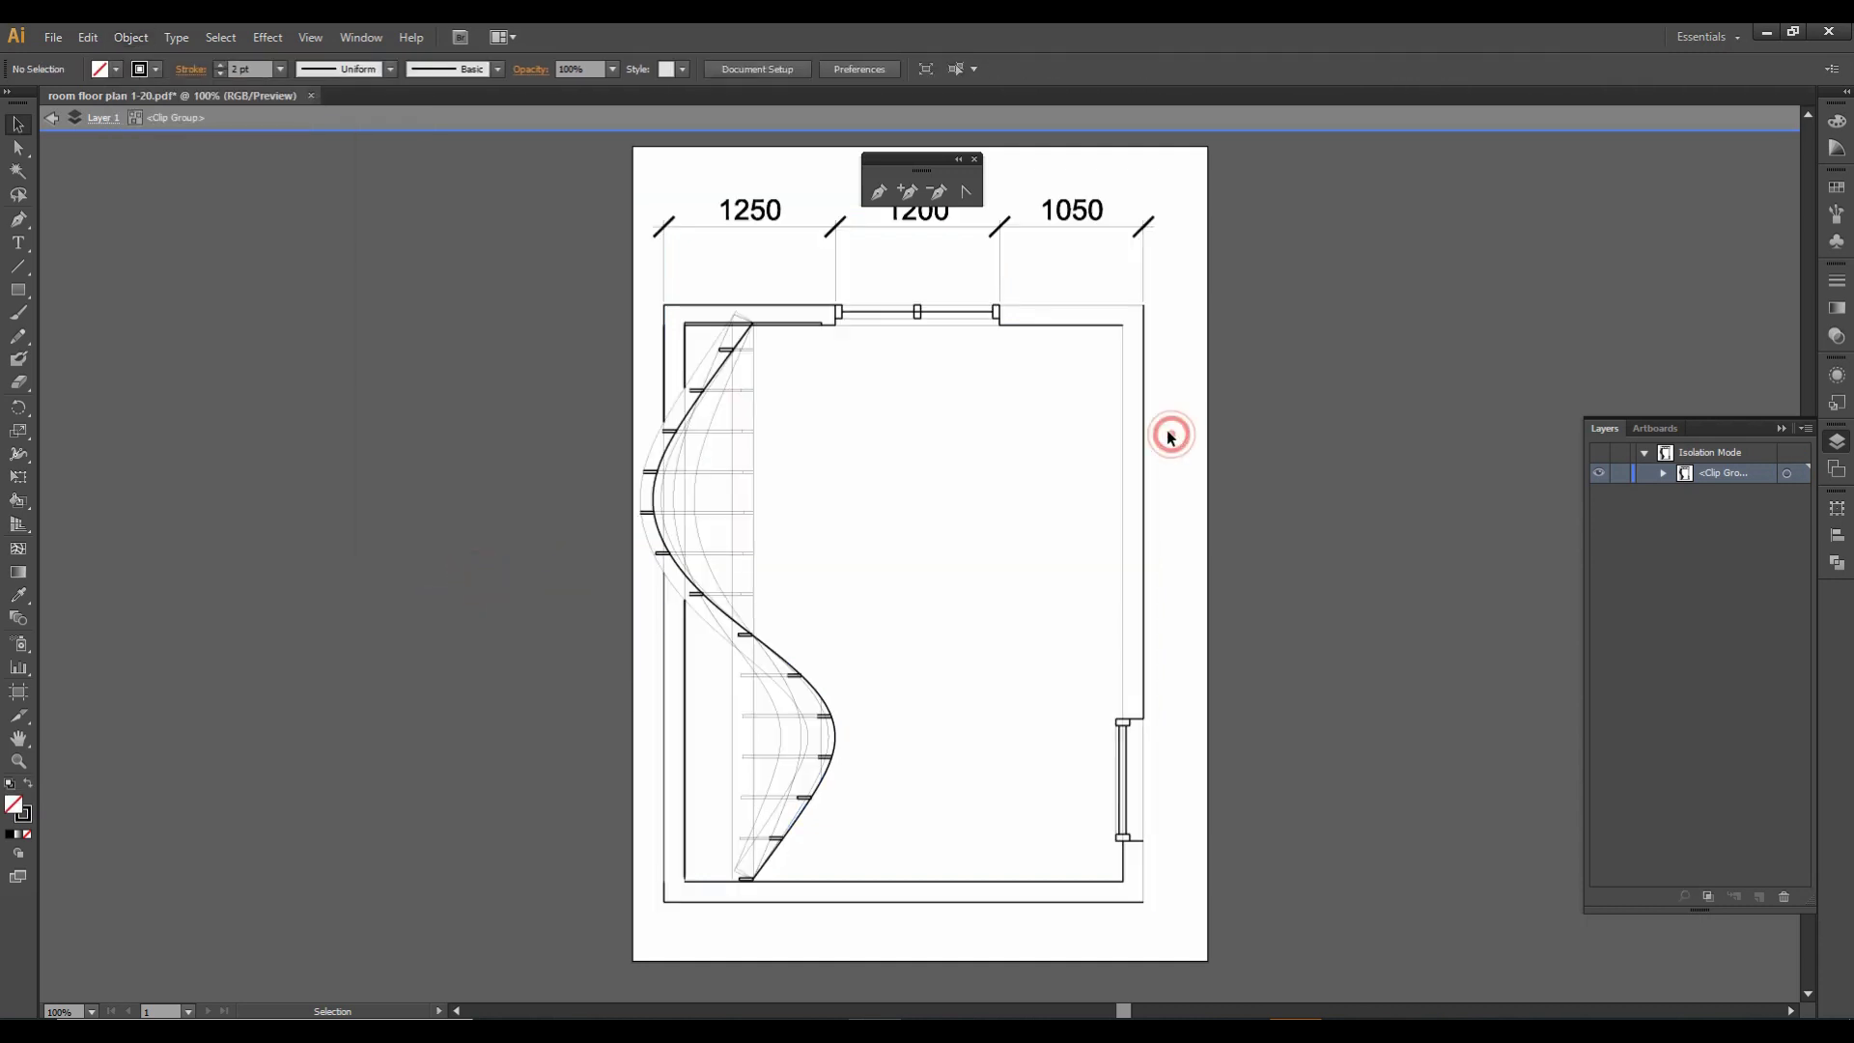
click(17, 500)
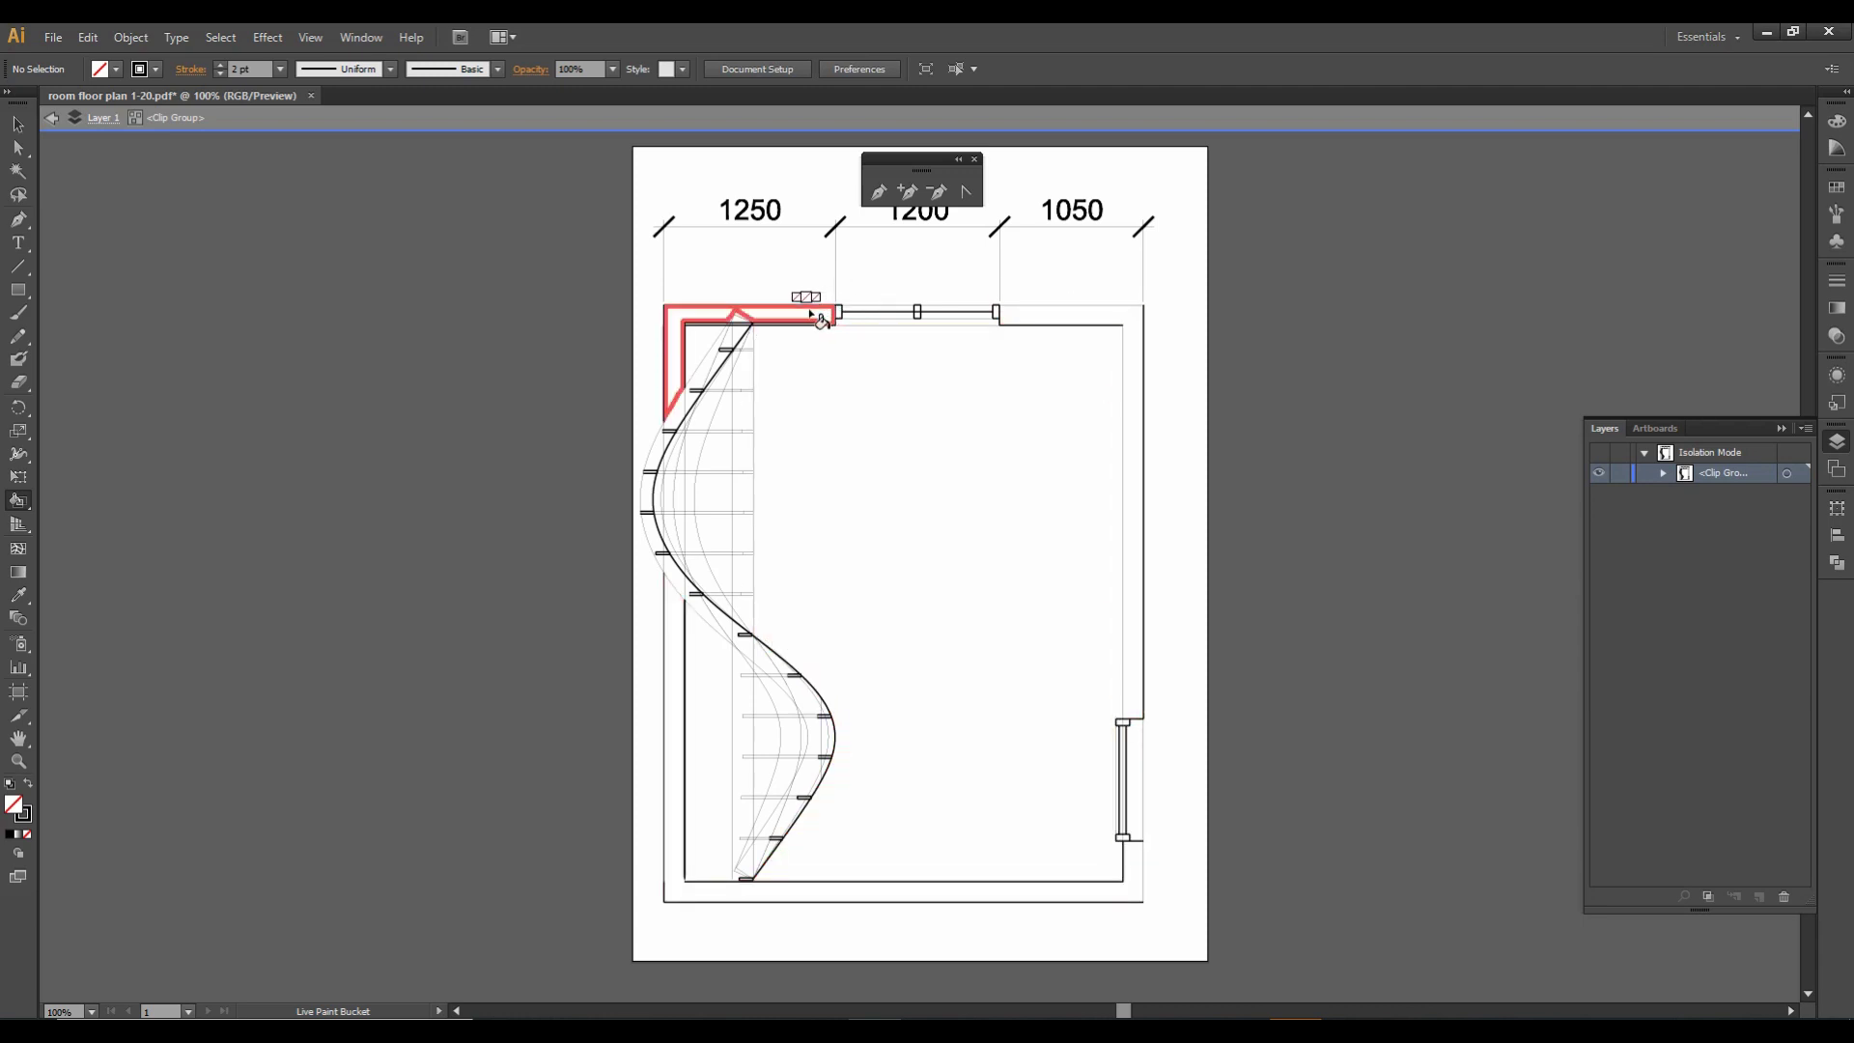
Open the Art History > Ancient swatch library and place its panel beside the plan.
click(1837, 193)
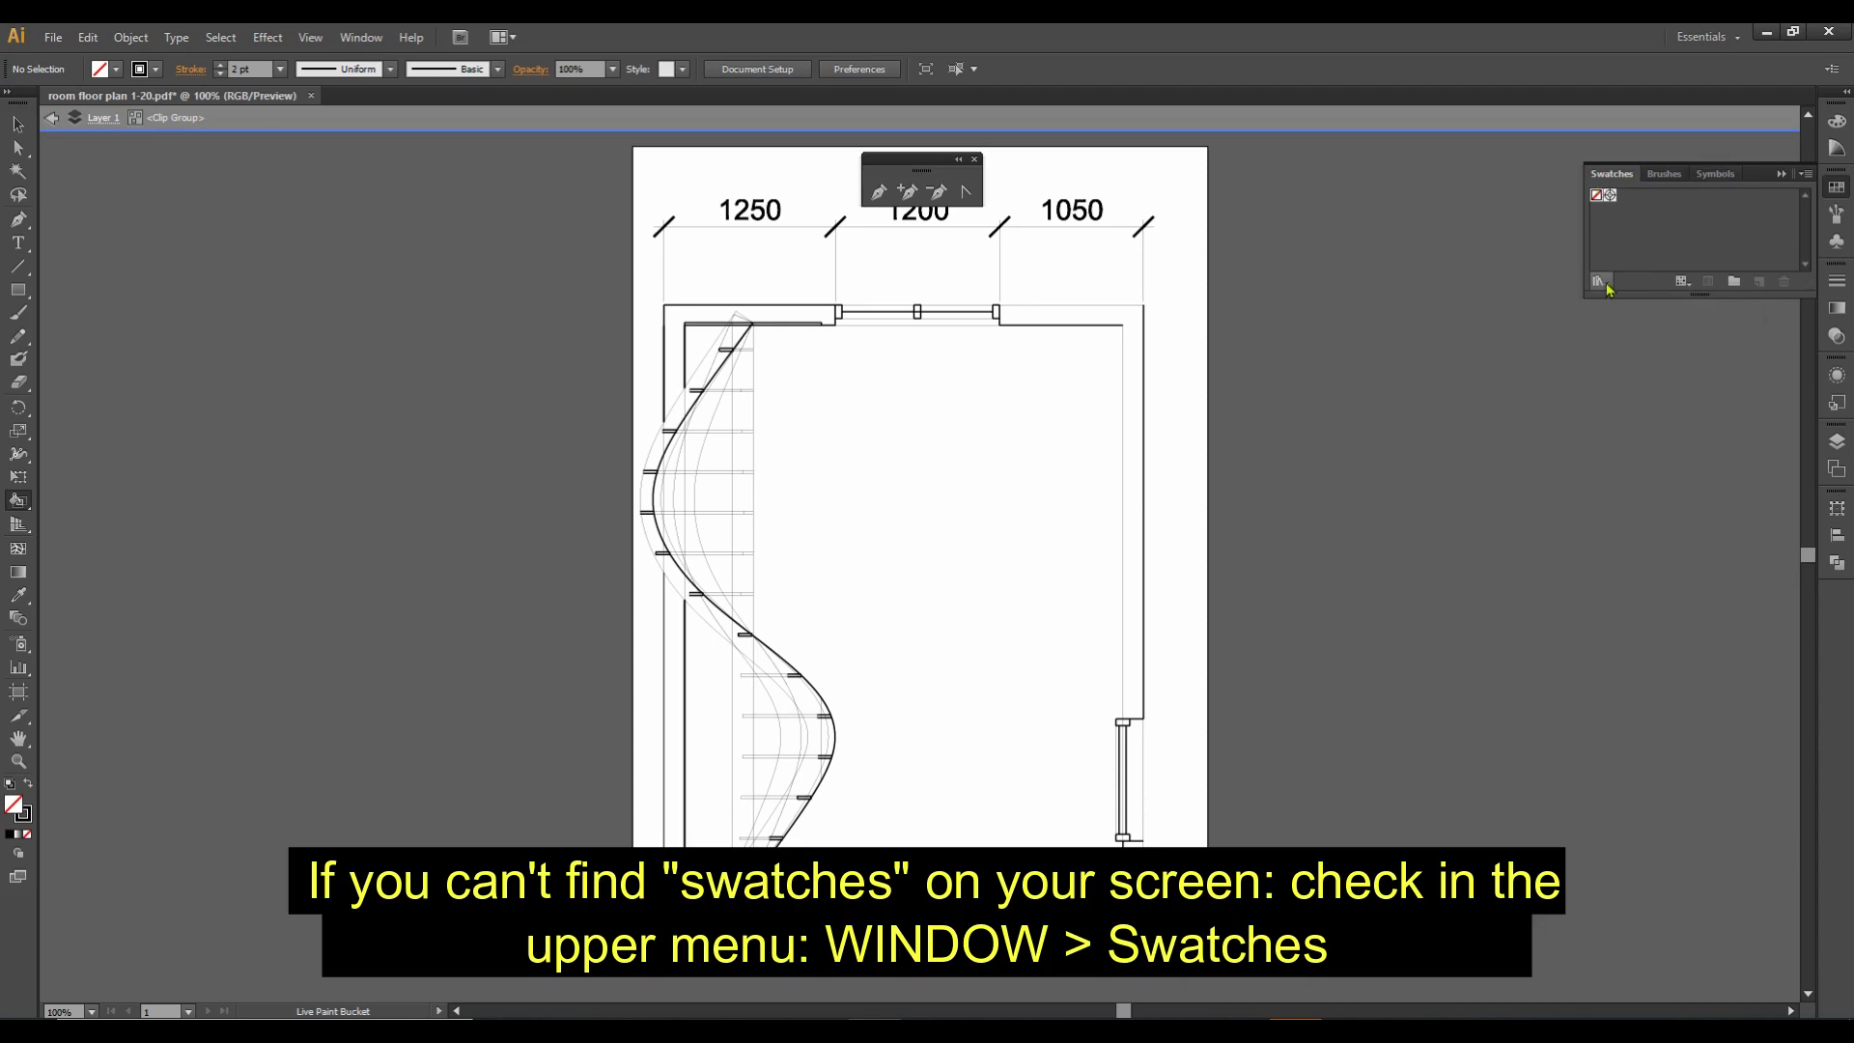
click(1600, 282)
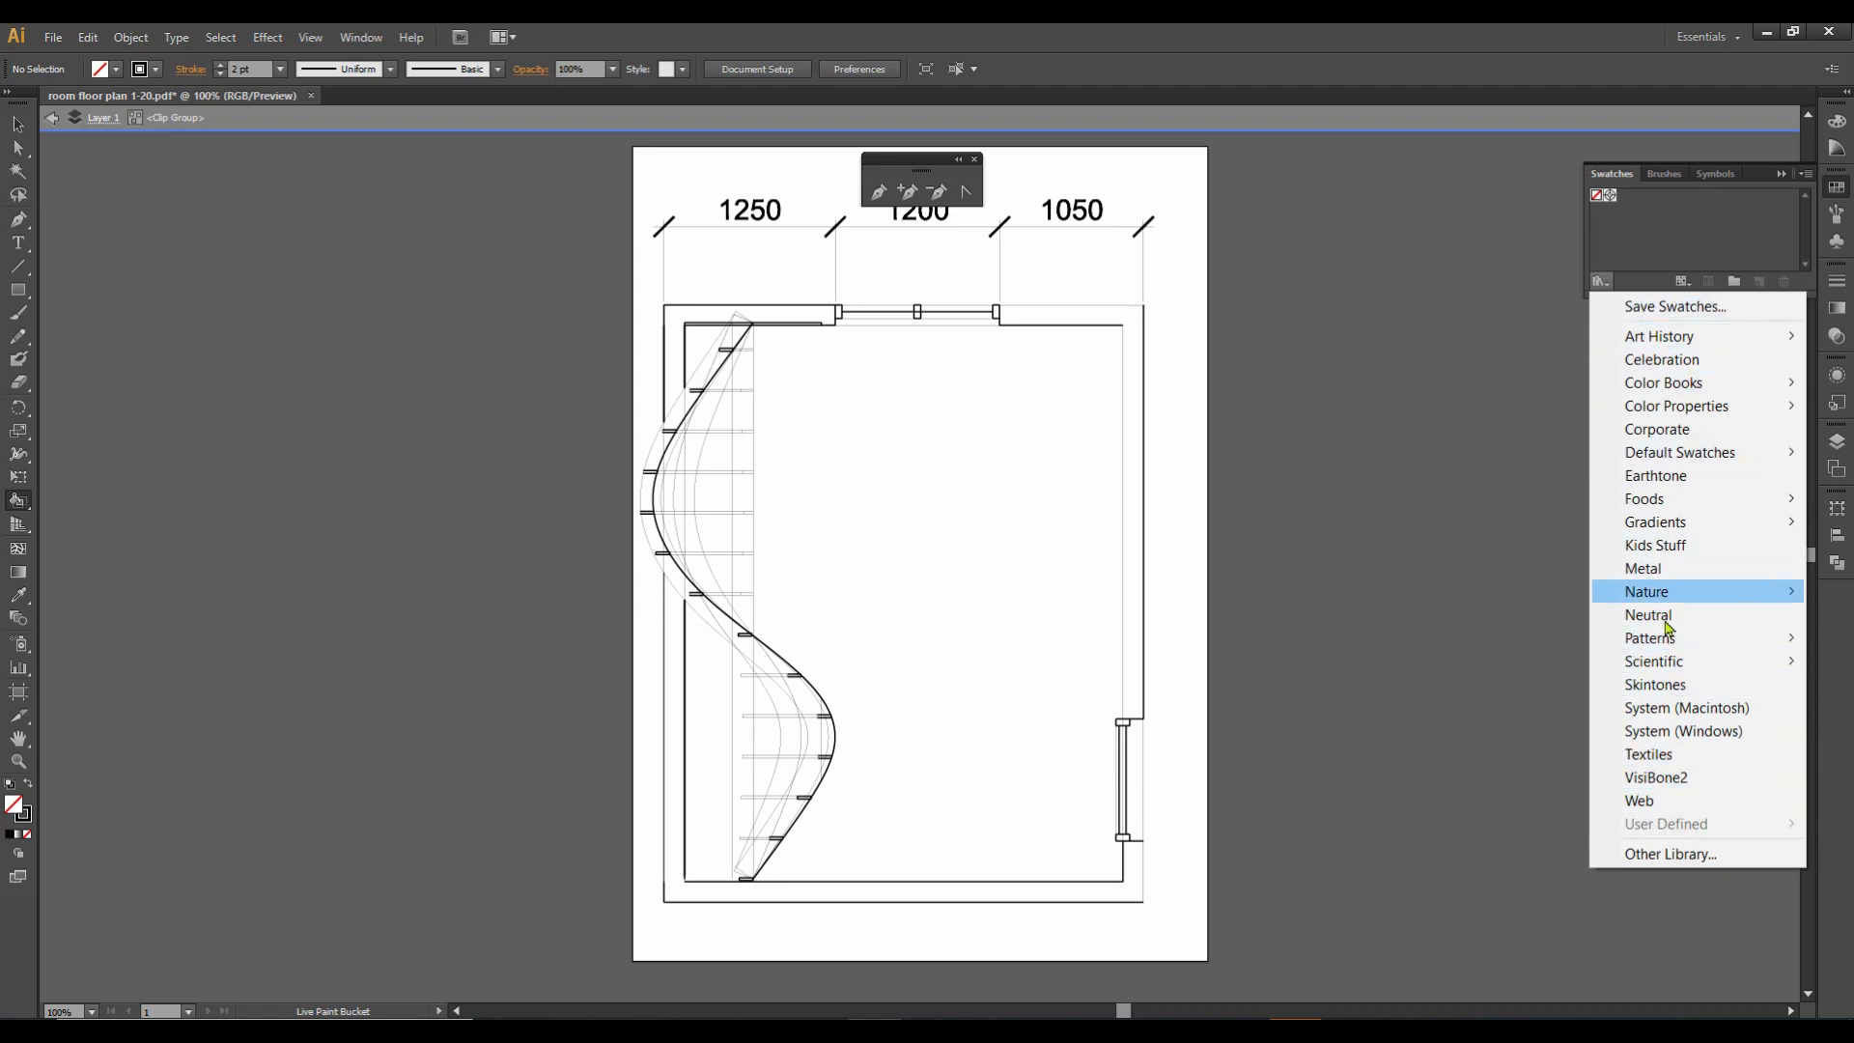
mouse_move(1658, 340)
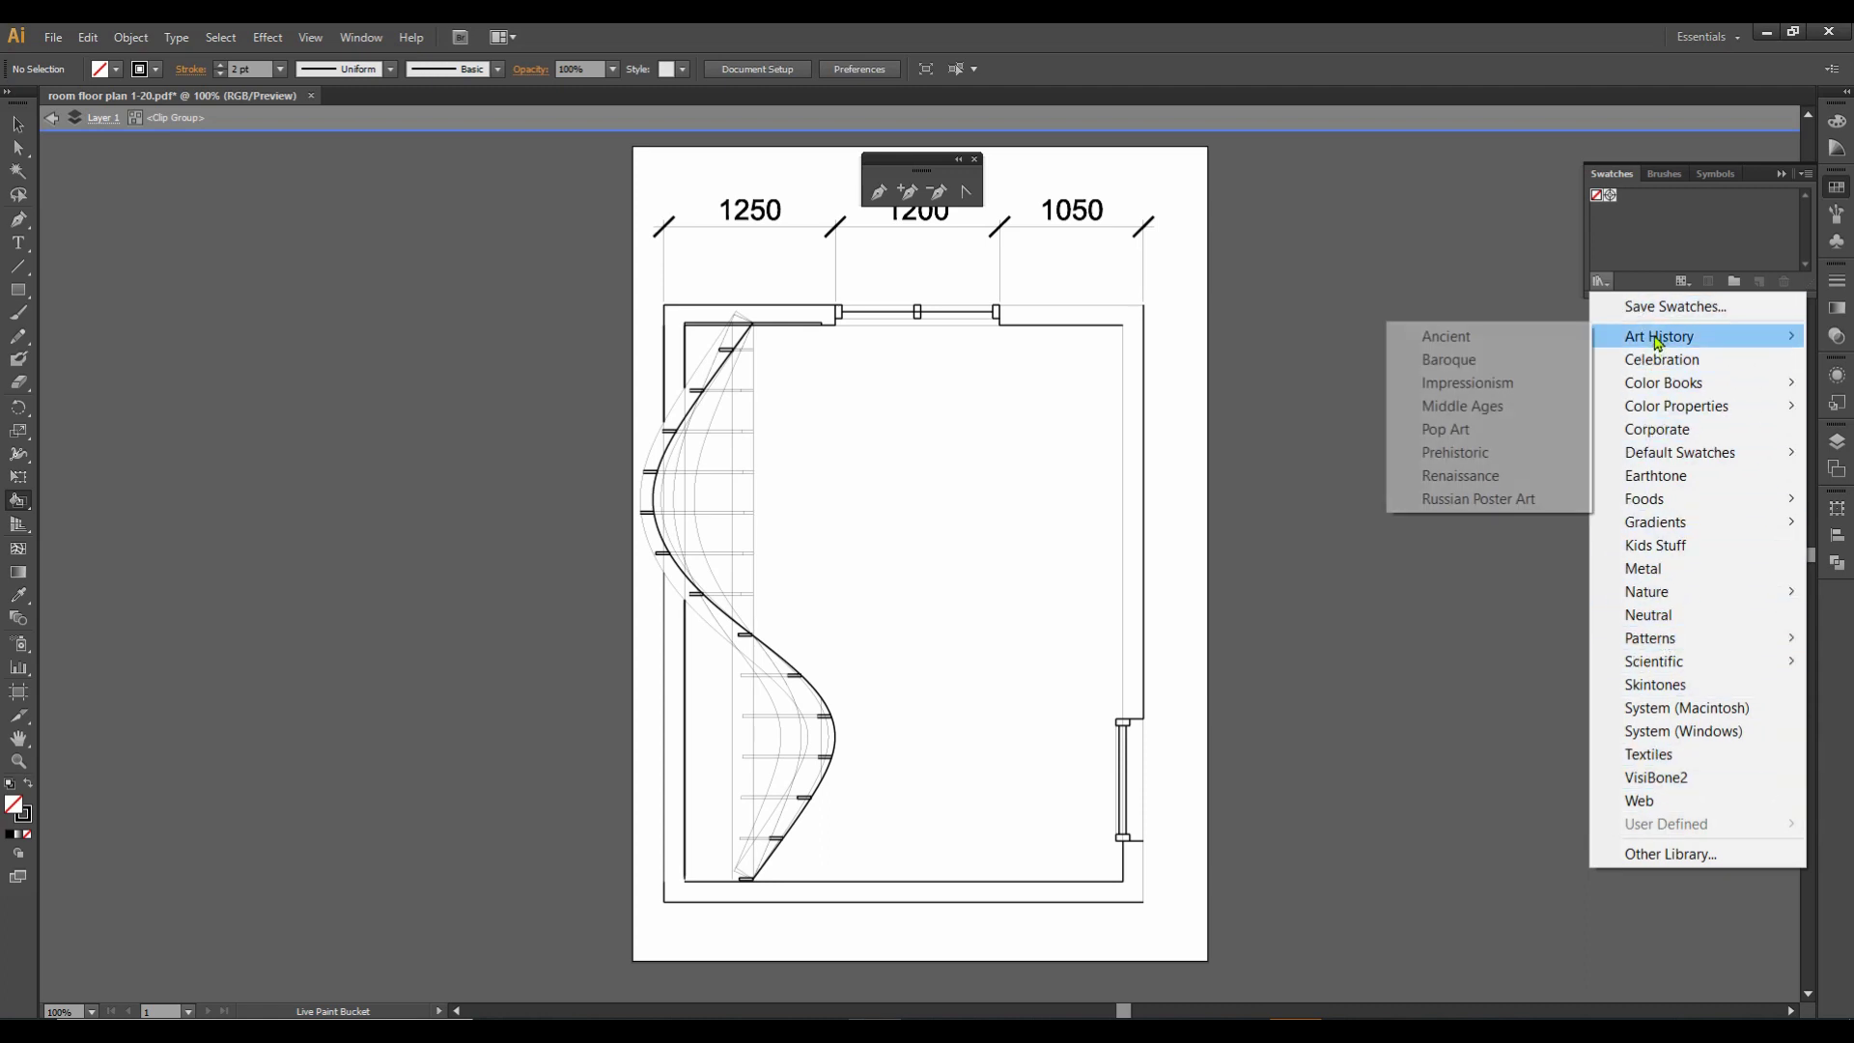
click(1473, 343)
drag(933, 475, 1333, 308)
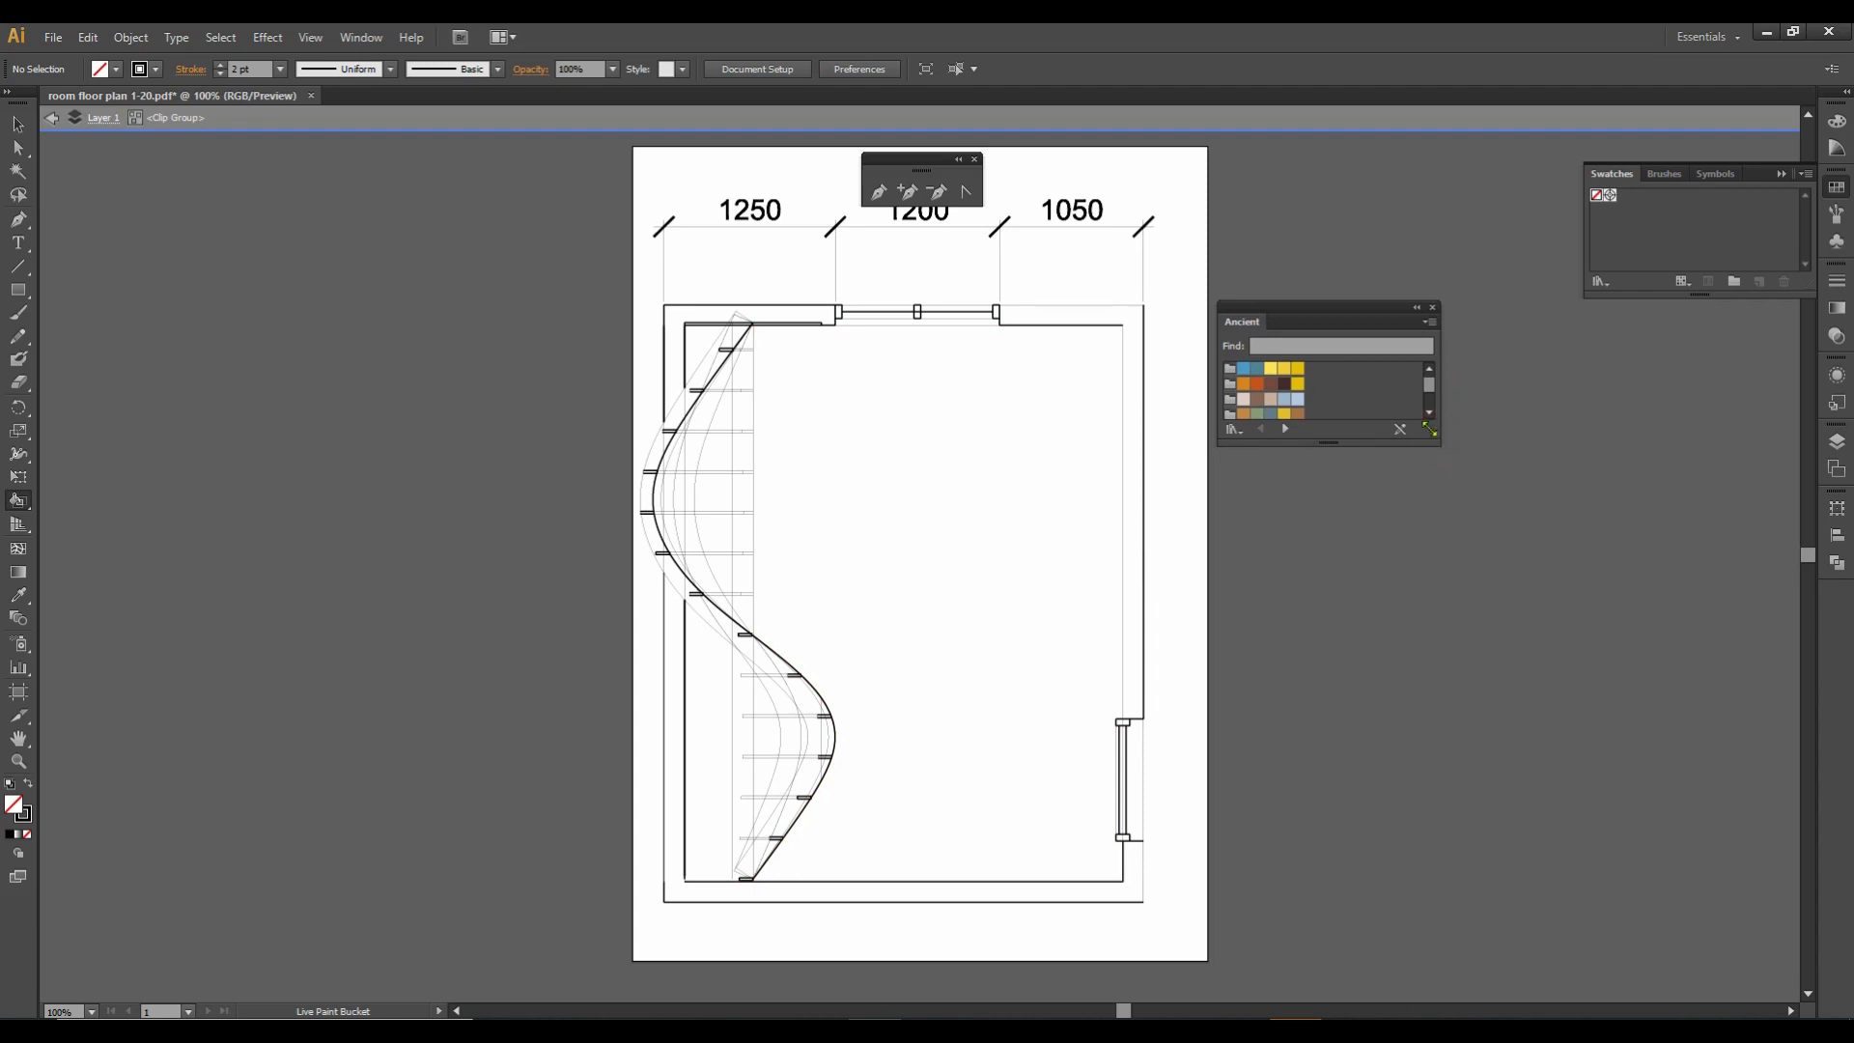
Enlarge the library panel and load Patterns > Basic Graphics > Basic Graphics_Lines.
drag(1437, 447, 1656, 629)
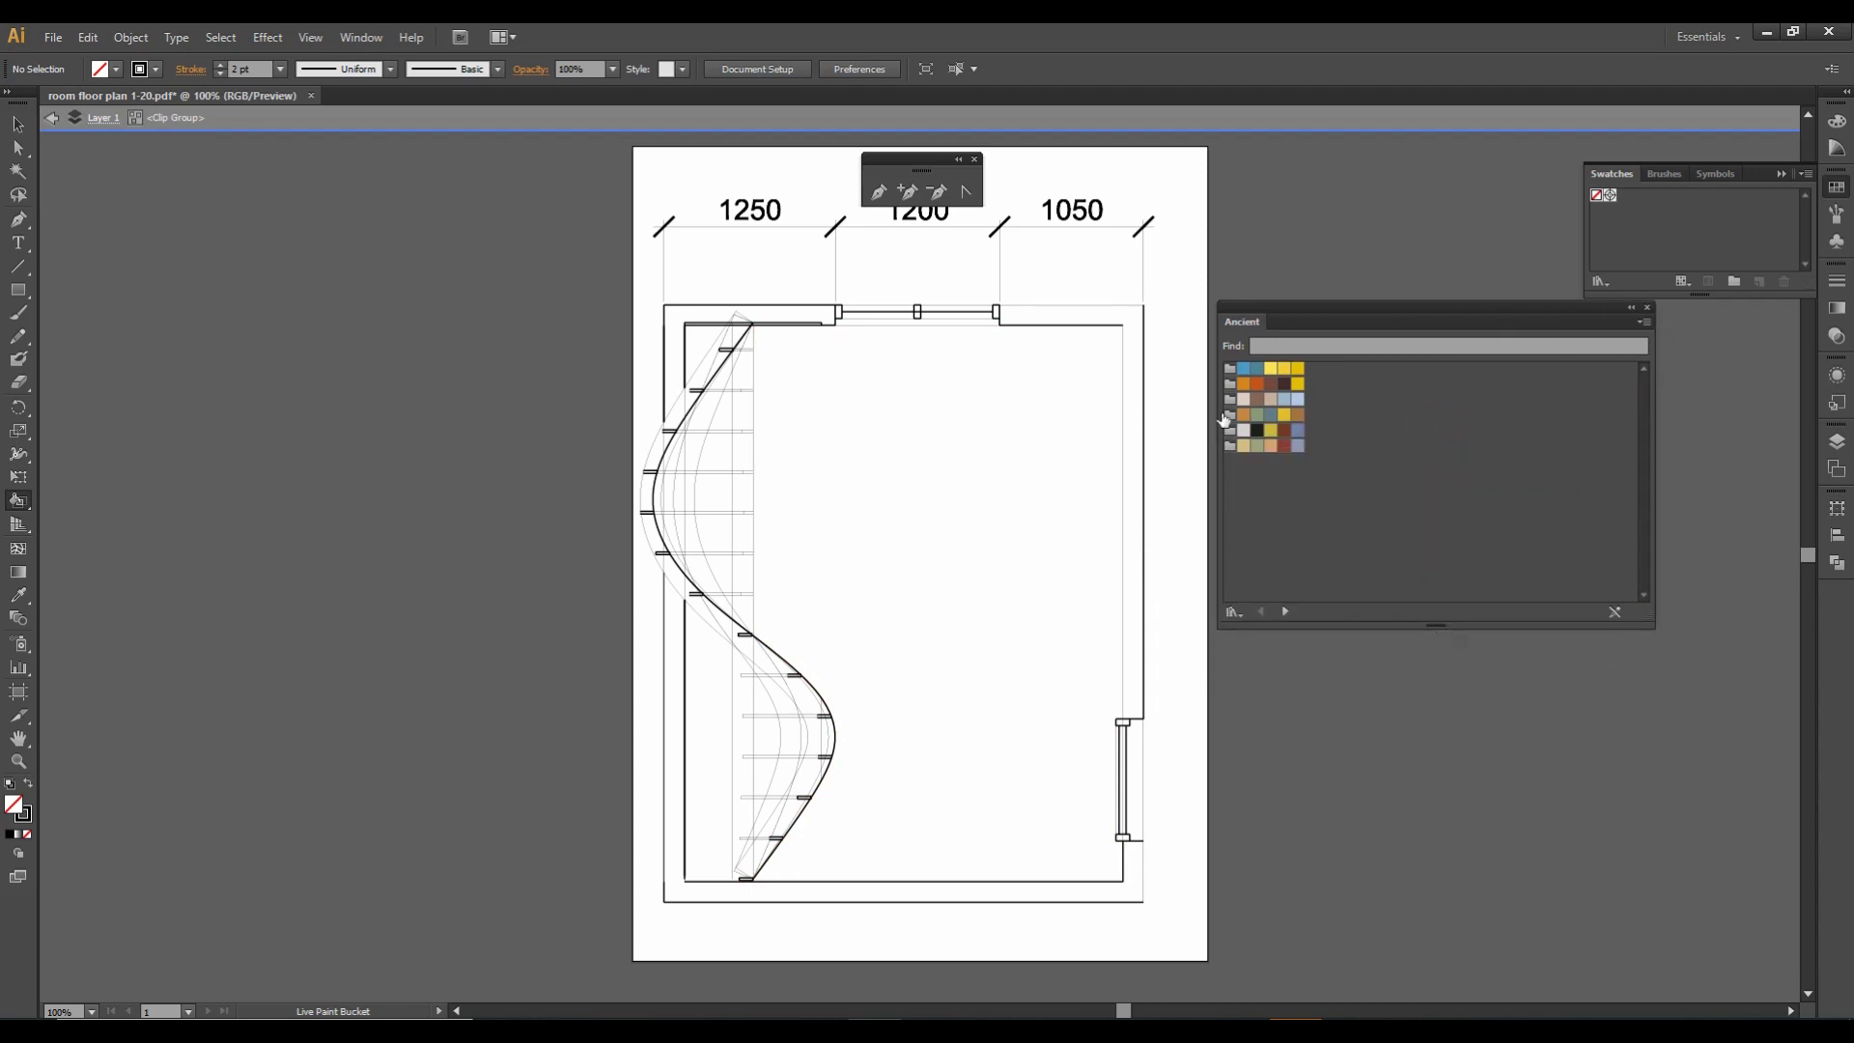
click(1286, 614)
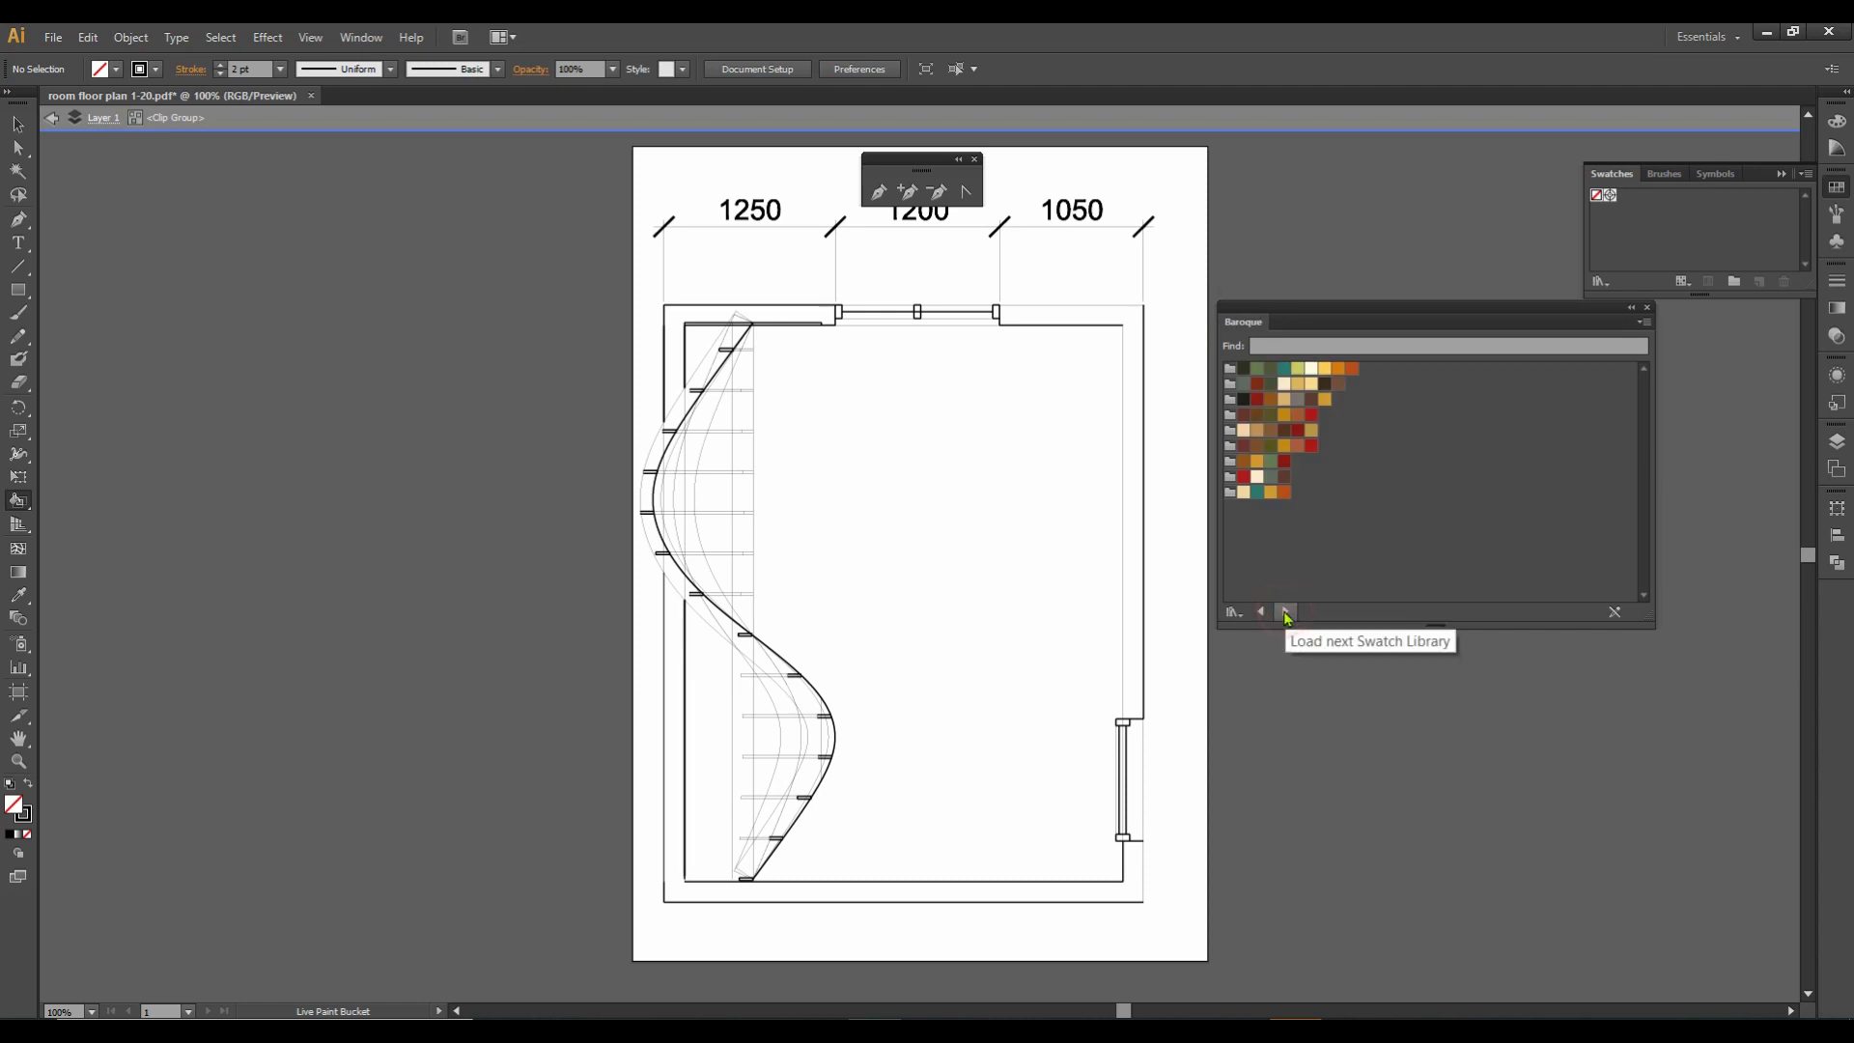
click(1286, 614)
click(1233, 613)
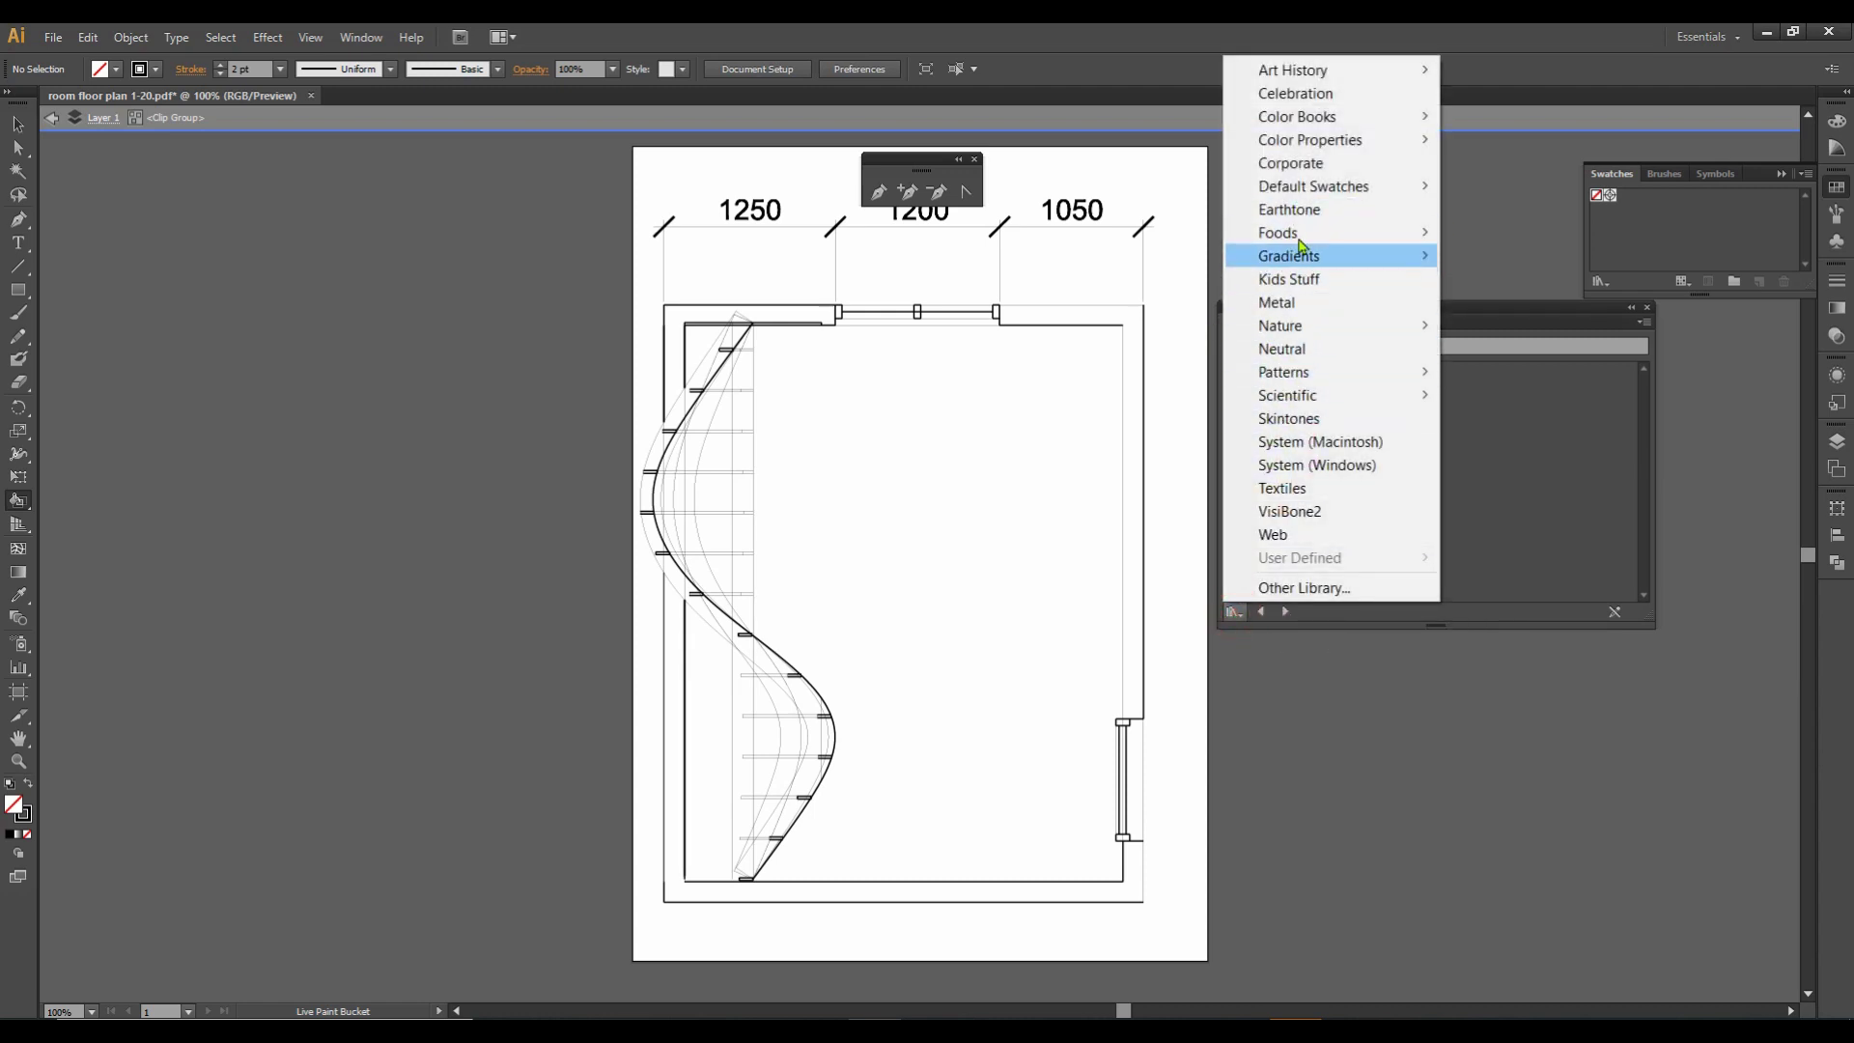
mouse_move(1426, 384)
mouse_move(1513, 379)
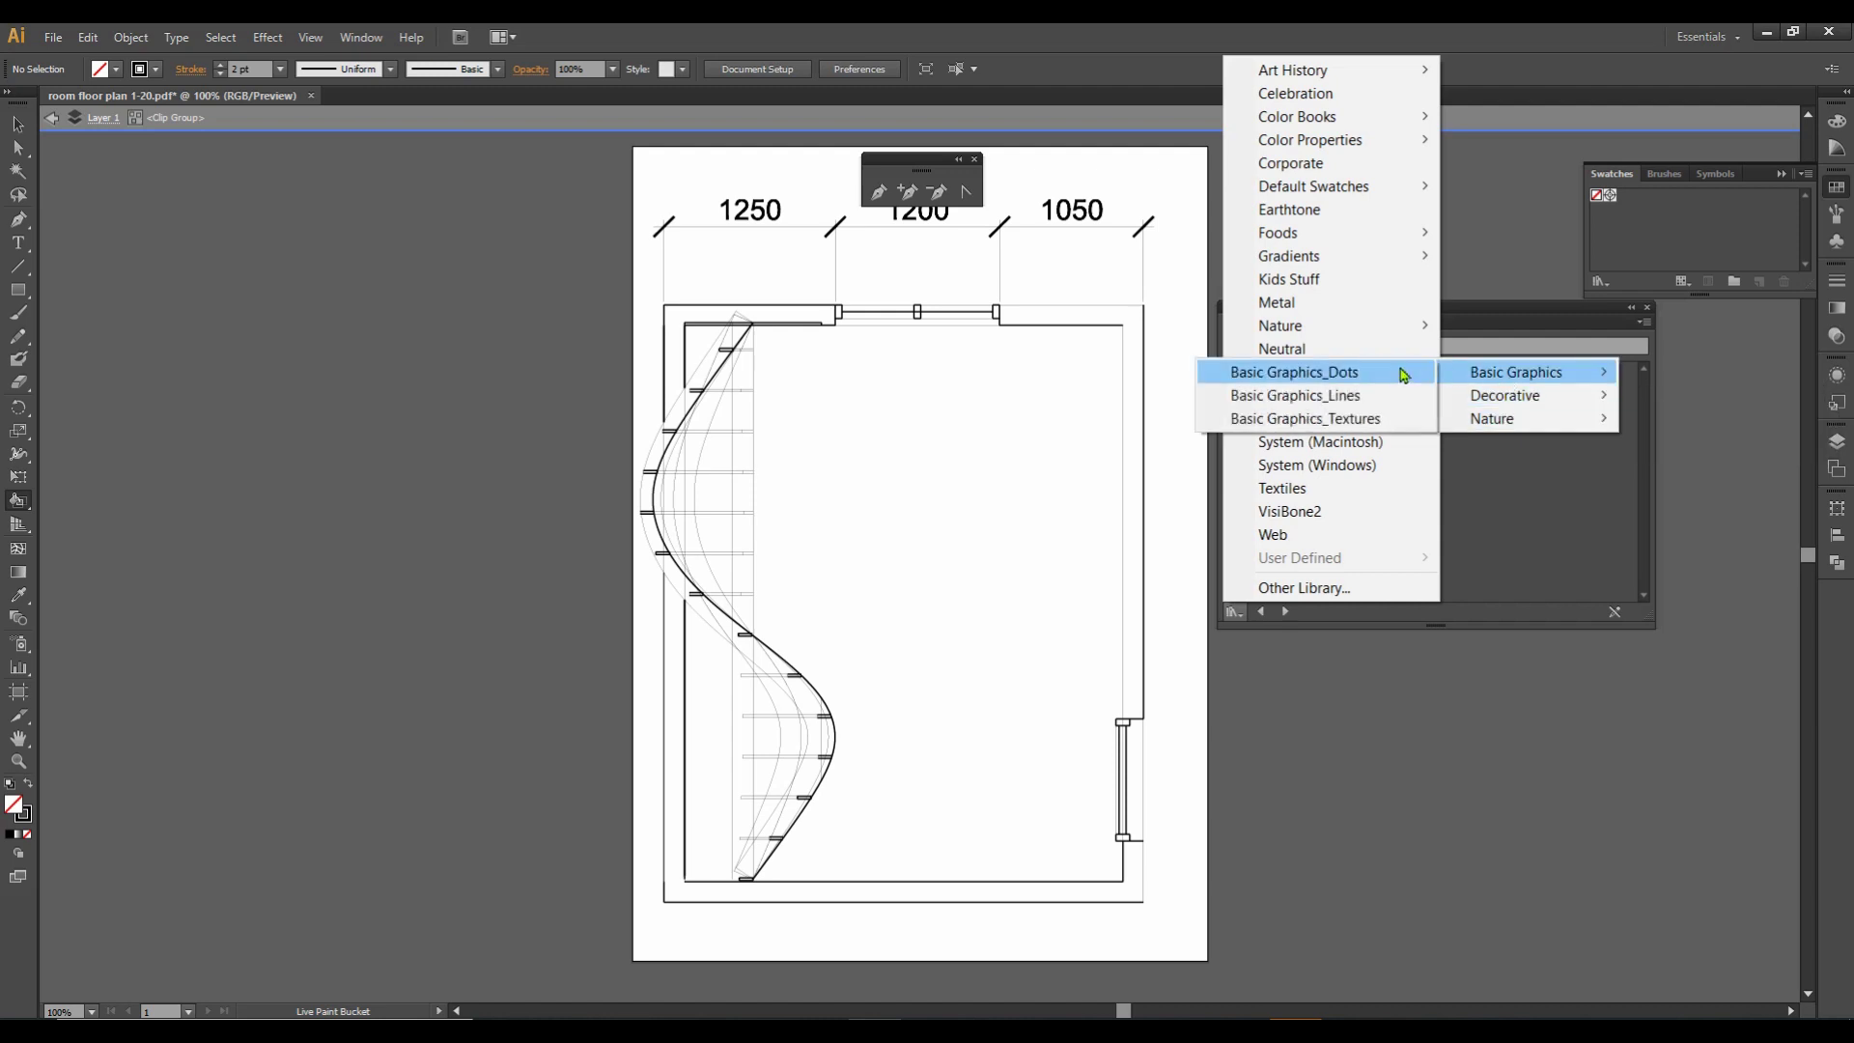
click(1336, 398)
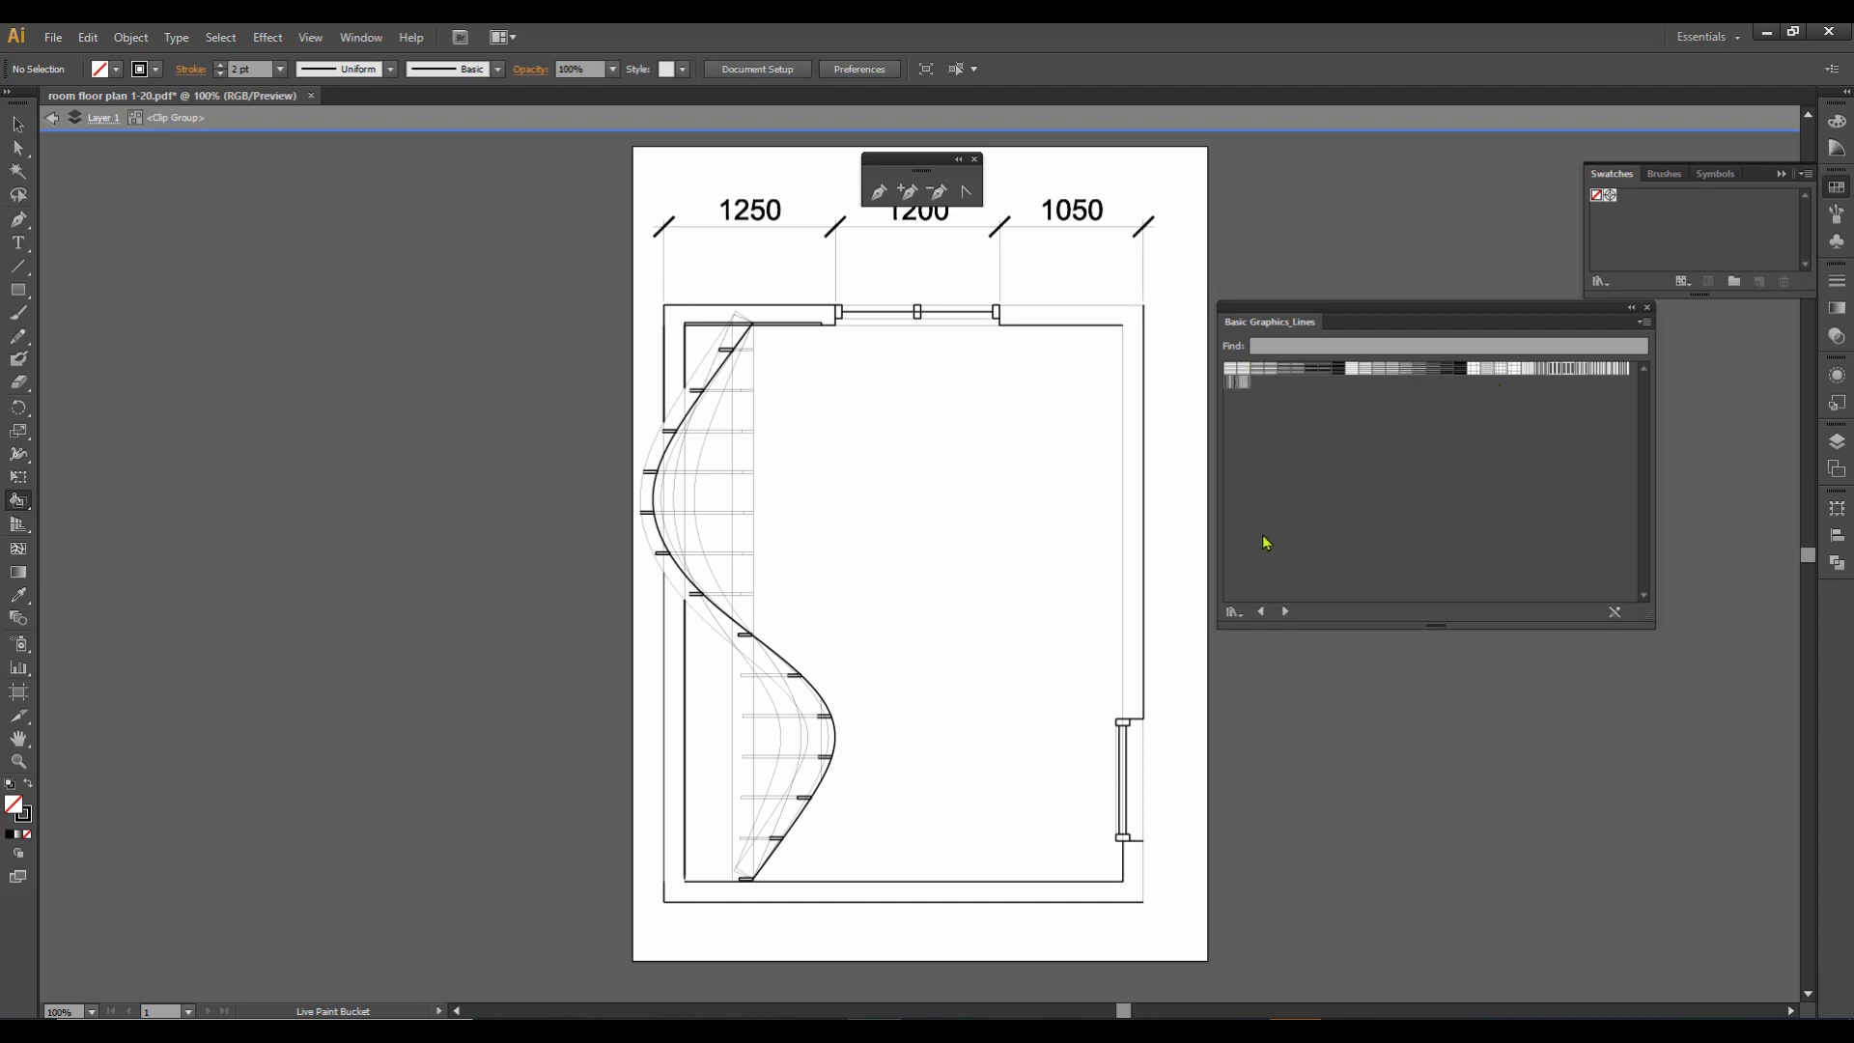
Switch to Basic Graphics_Textures and show it in Large Thumbnail View.
click(1288, 611)
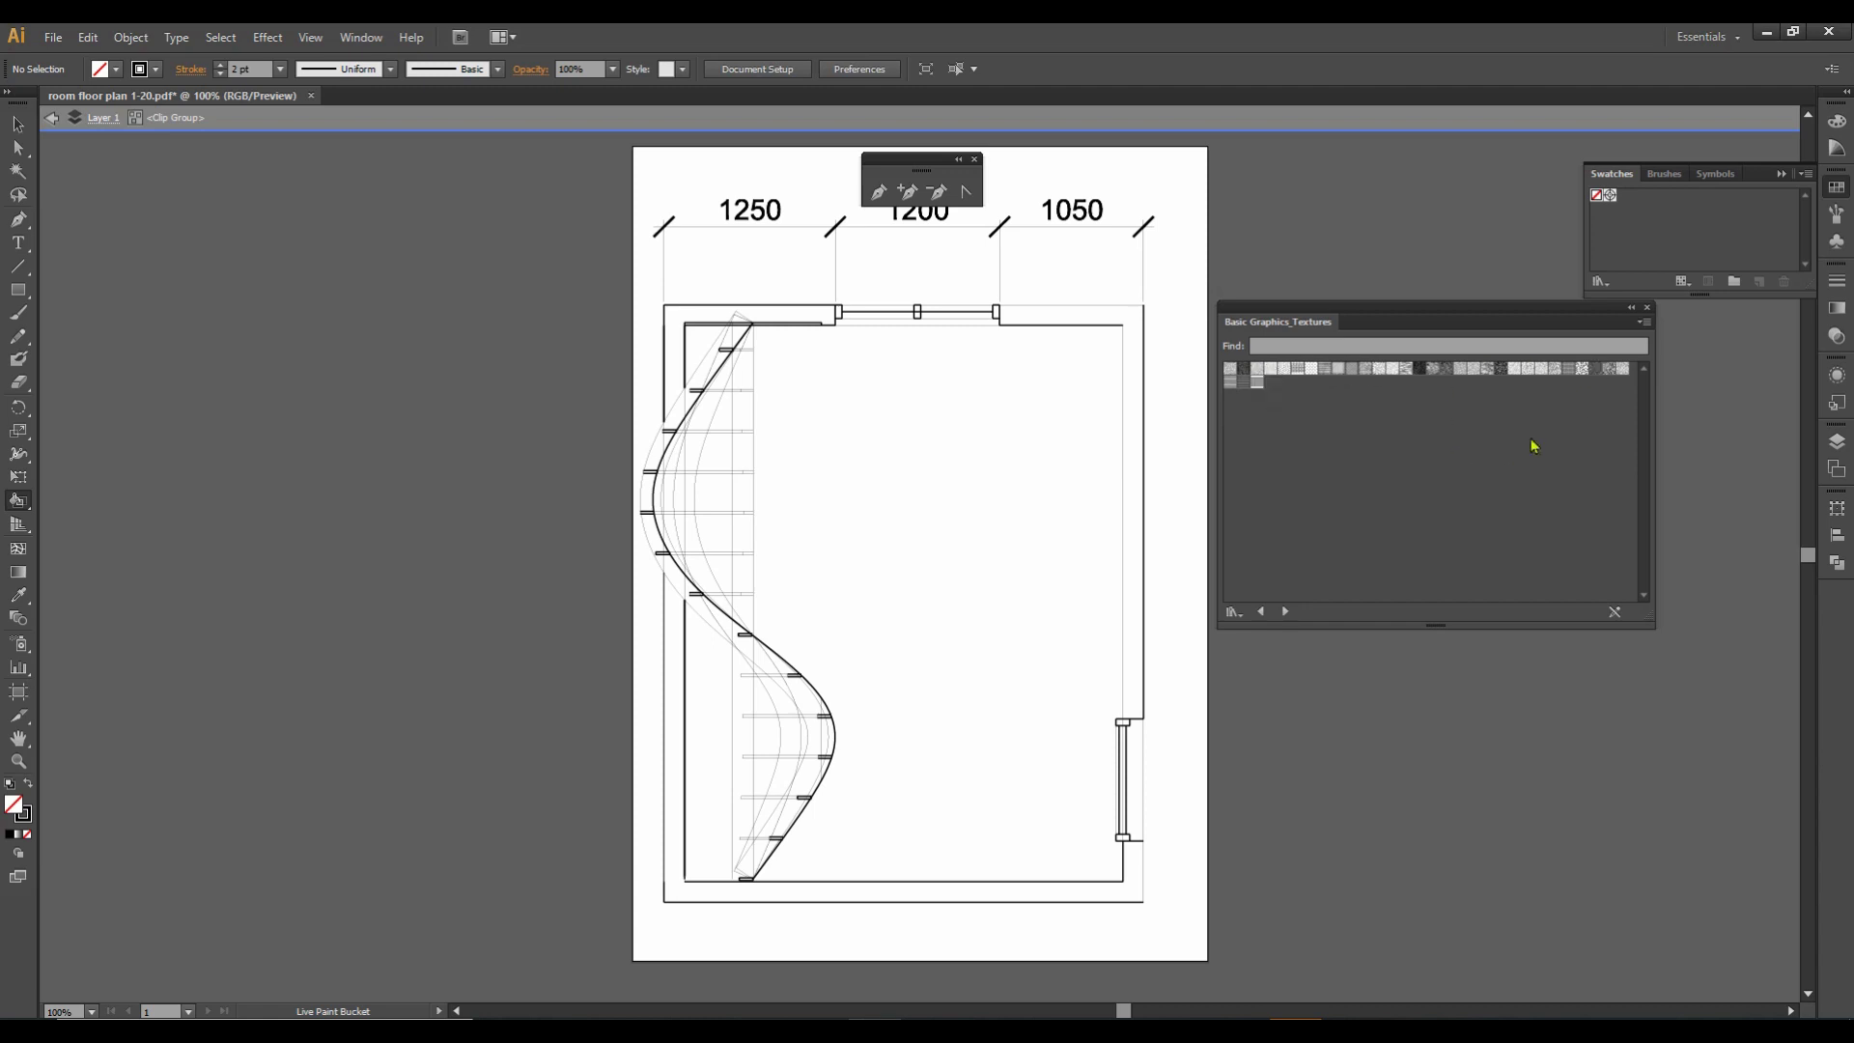
click(1644, 322)
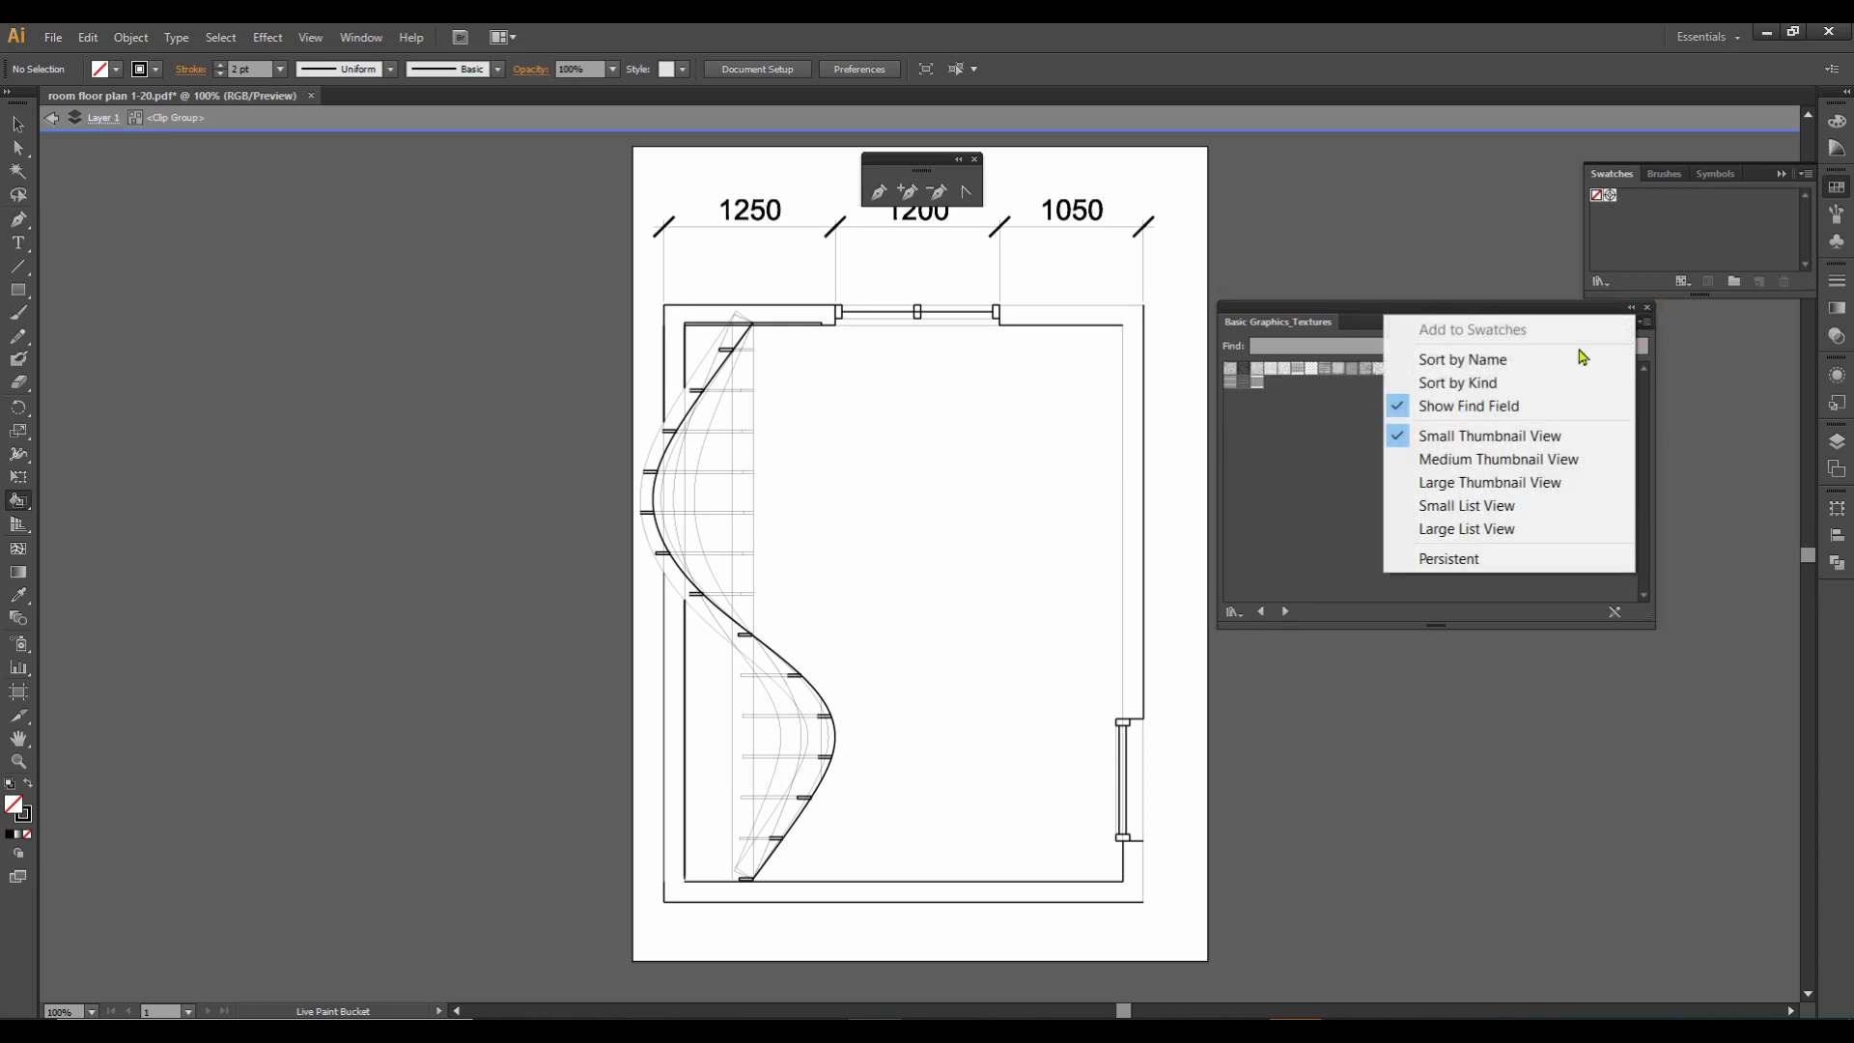
click(1463, 529)
click(1646, 325)
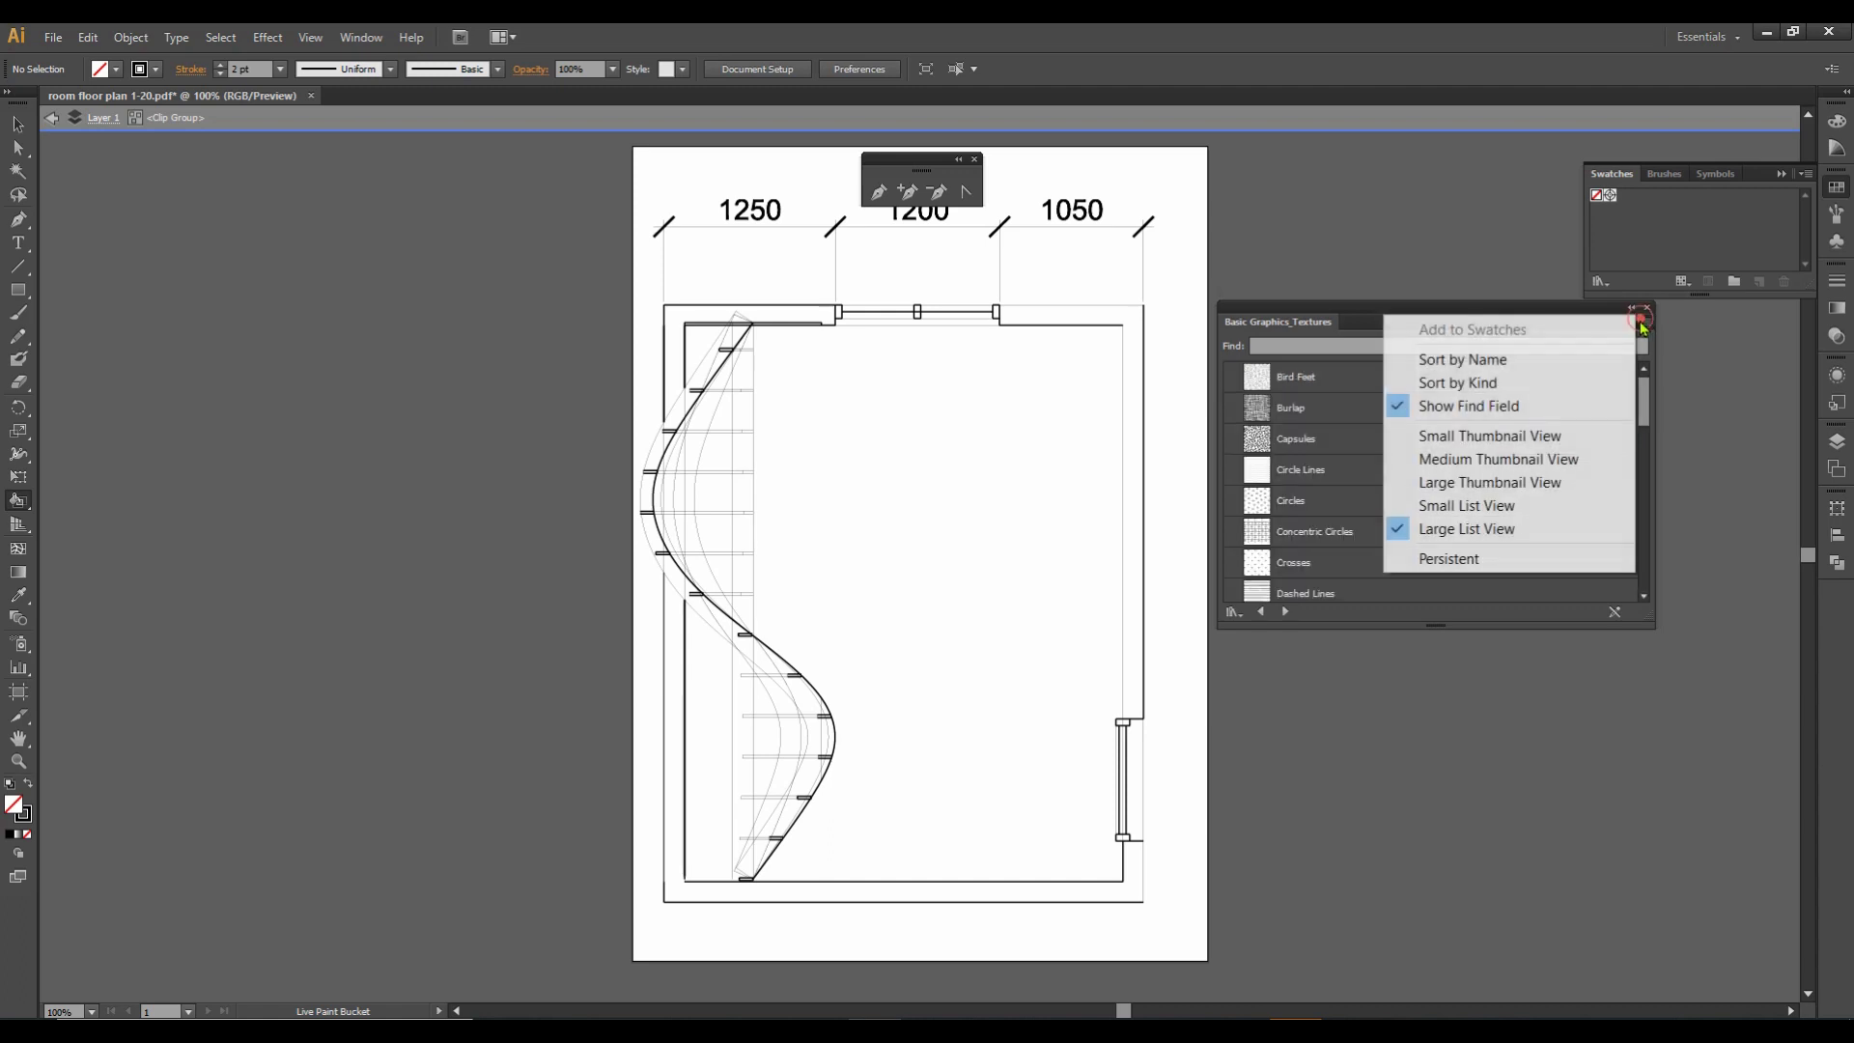
click(1468, 482)
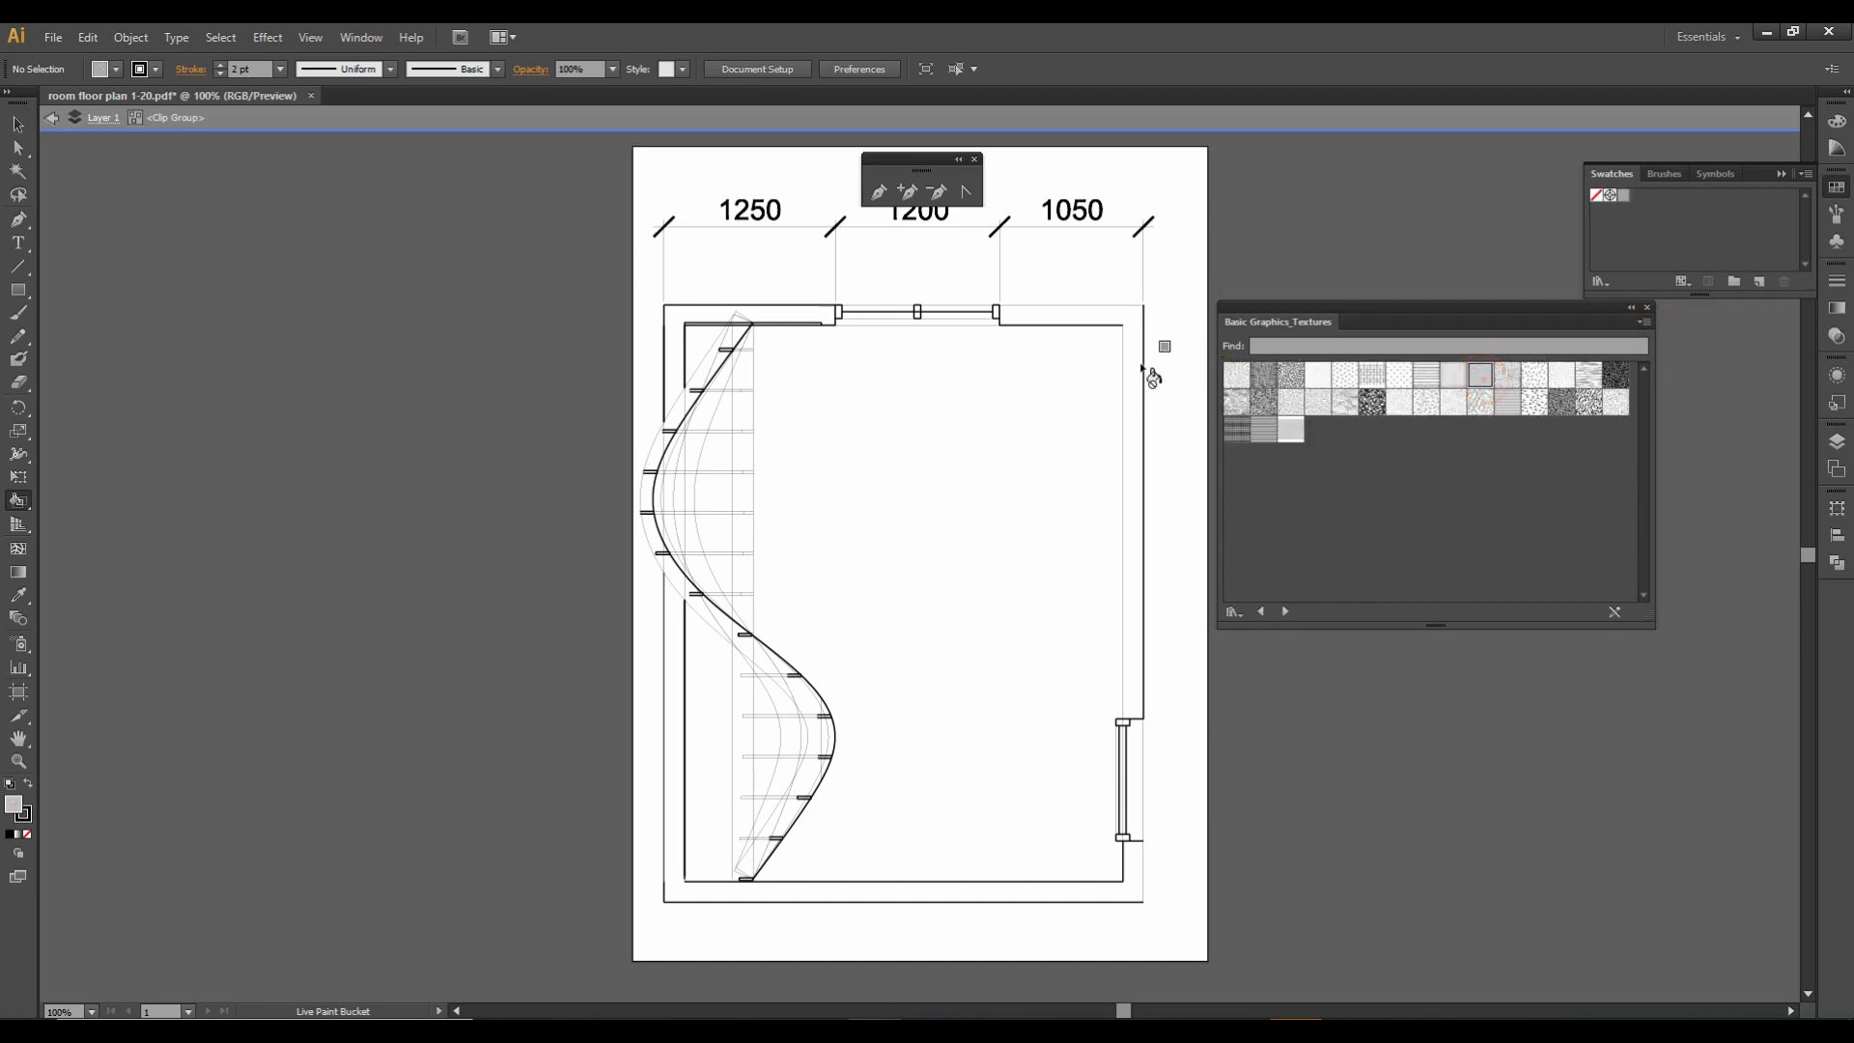
Fill the right, top-left, and left-and-bottom wall regions with the crosshatch texture.
click(1130, 368)
click(799, 319)
click(668, 757)
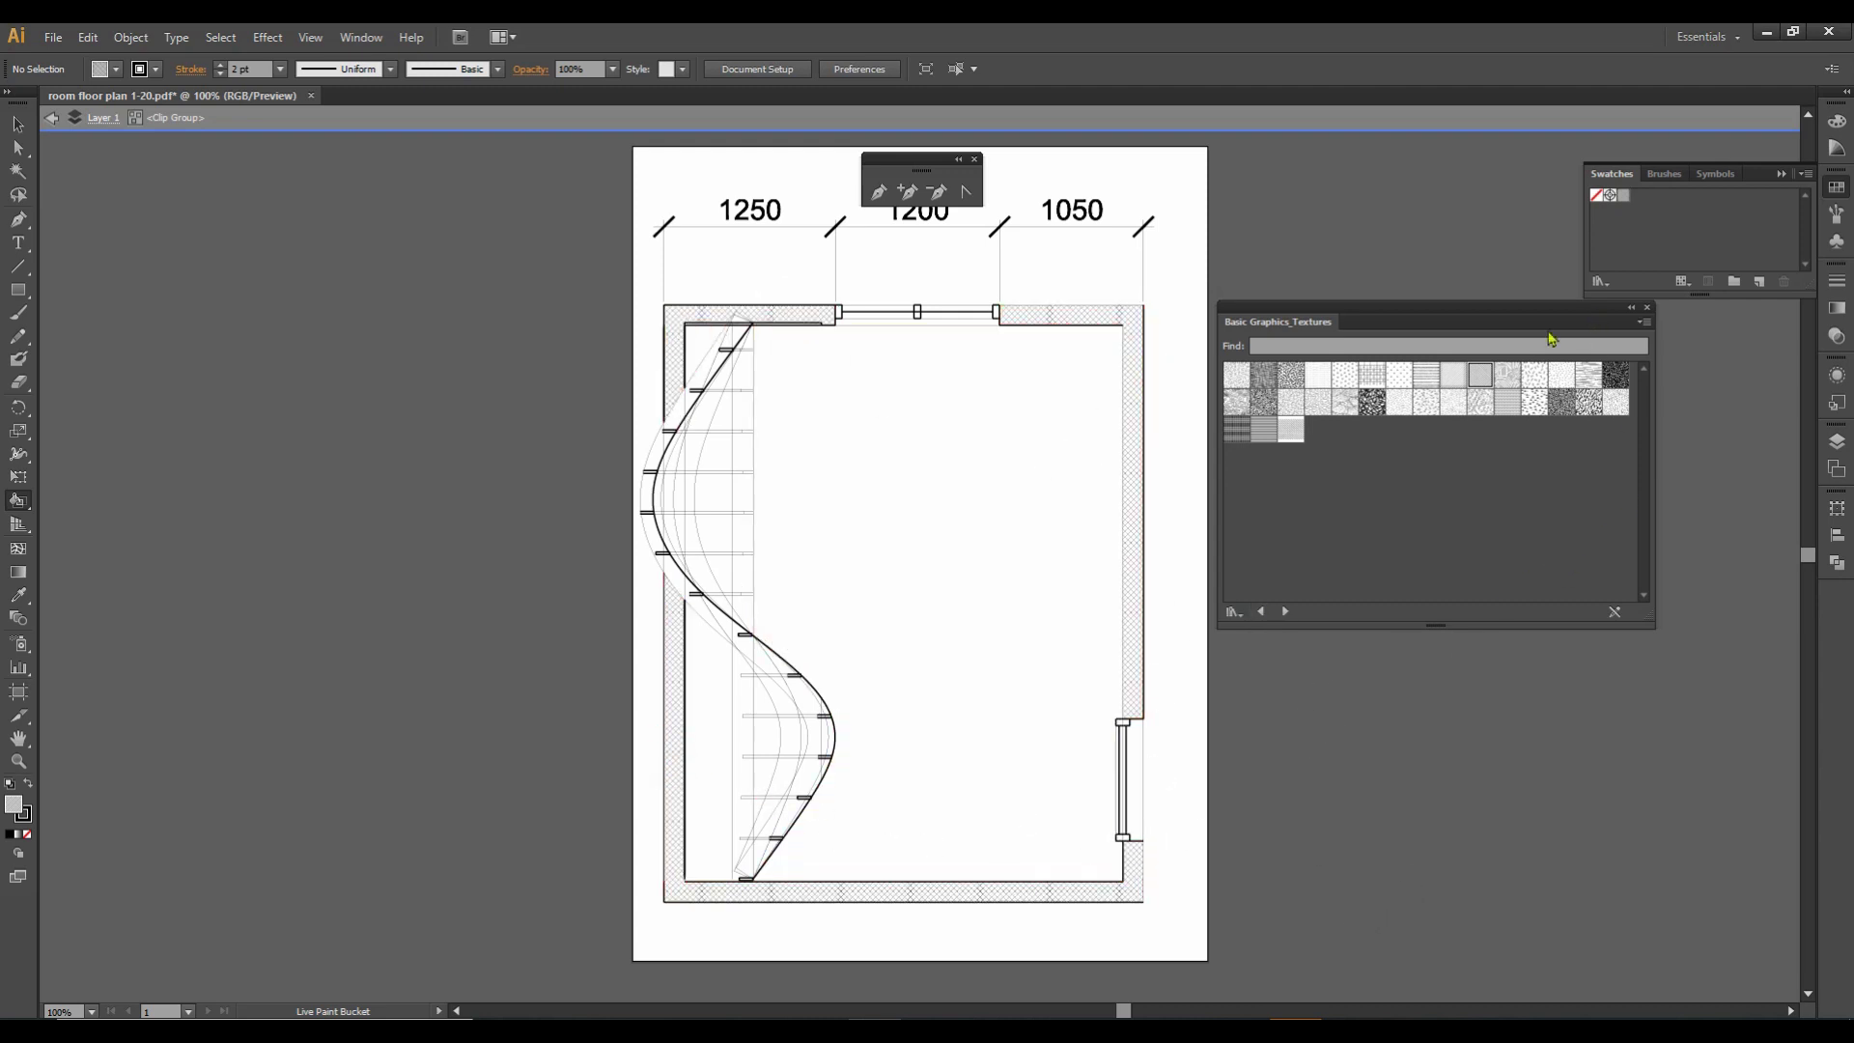
From the Neutral library, paint the right, bottom, left and top-left walls solid black.
click(1261, 611)
click(1261, 611)
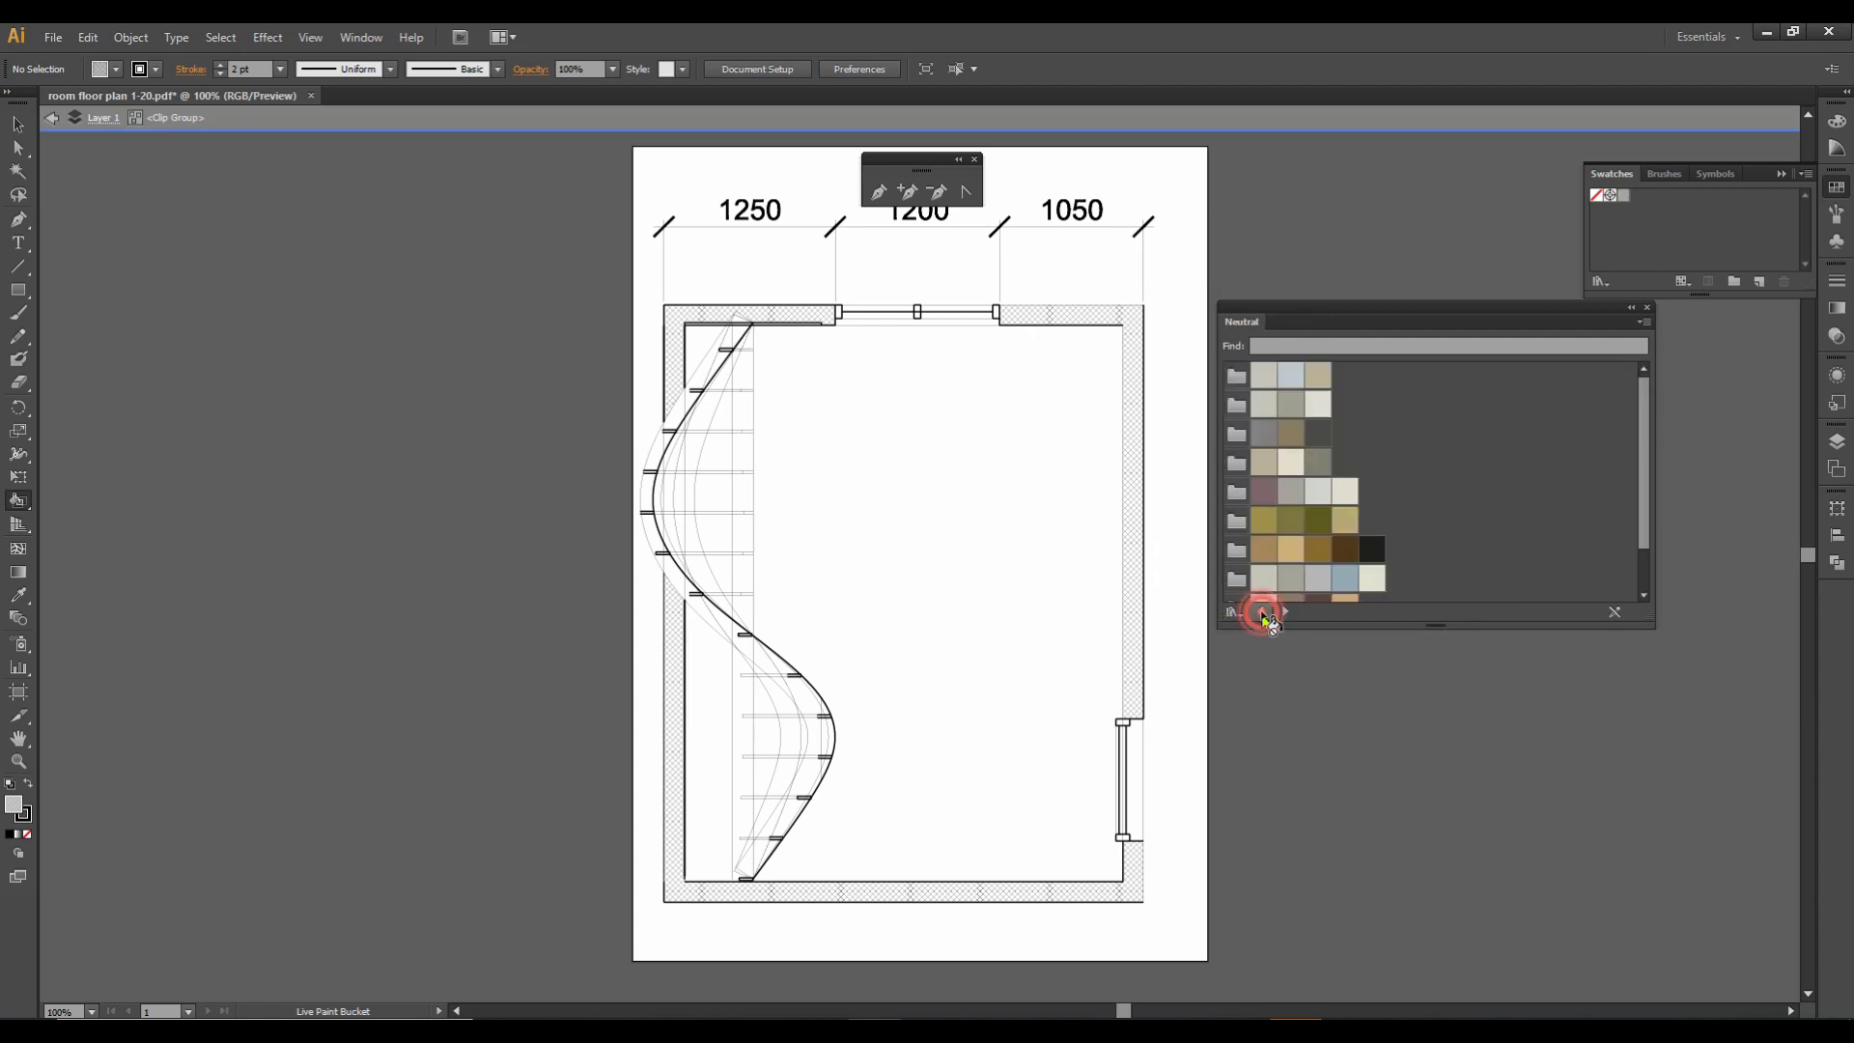
click(1282, 614)
click(1285, 612)
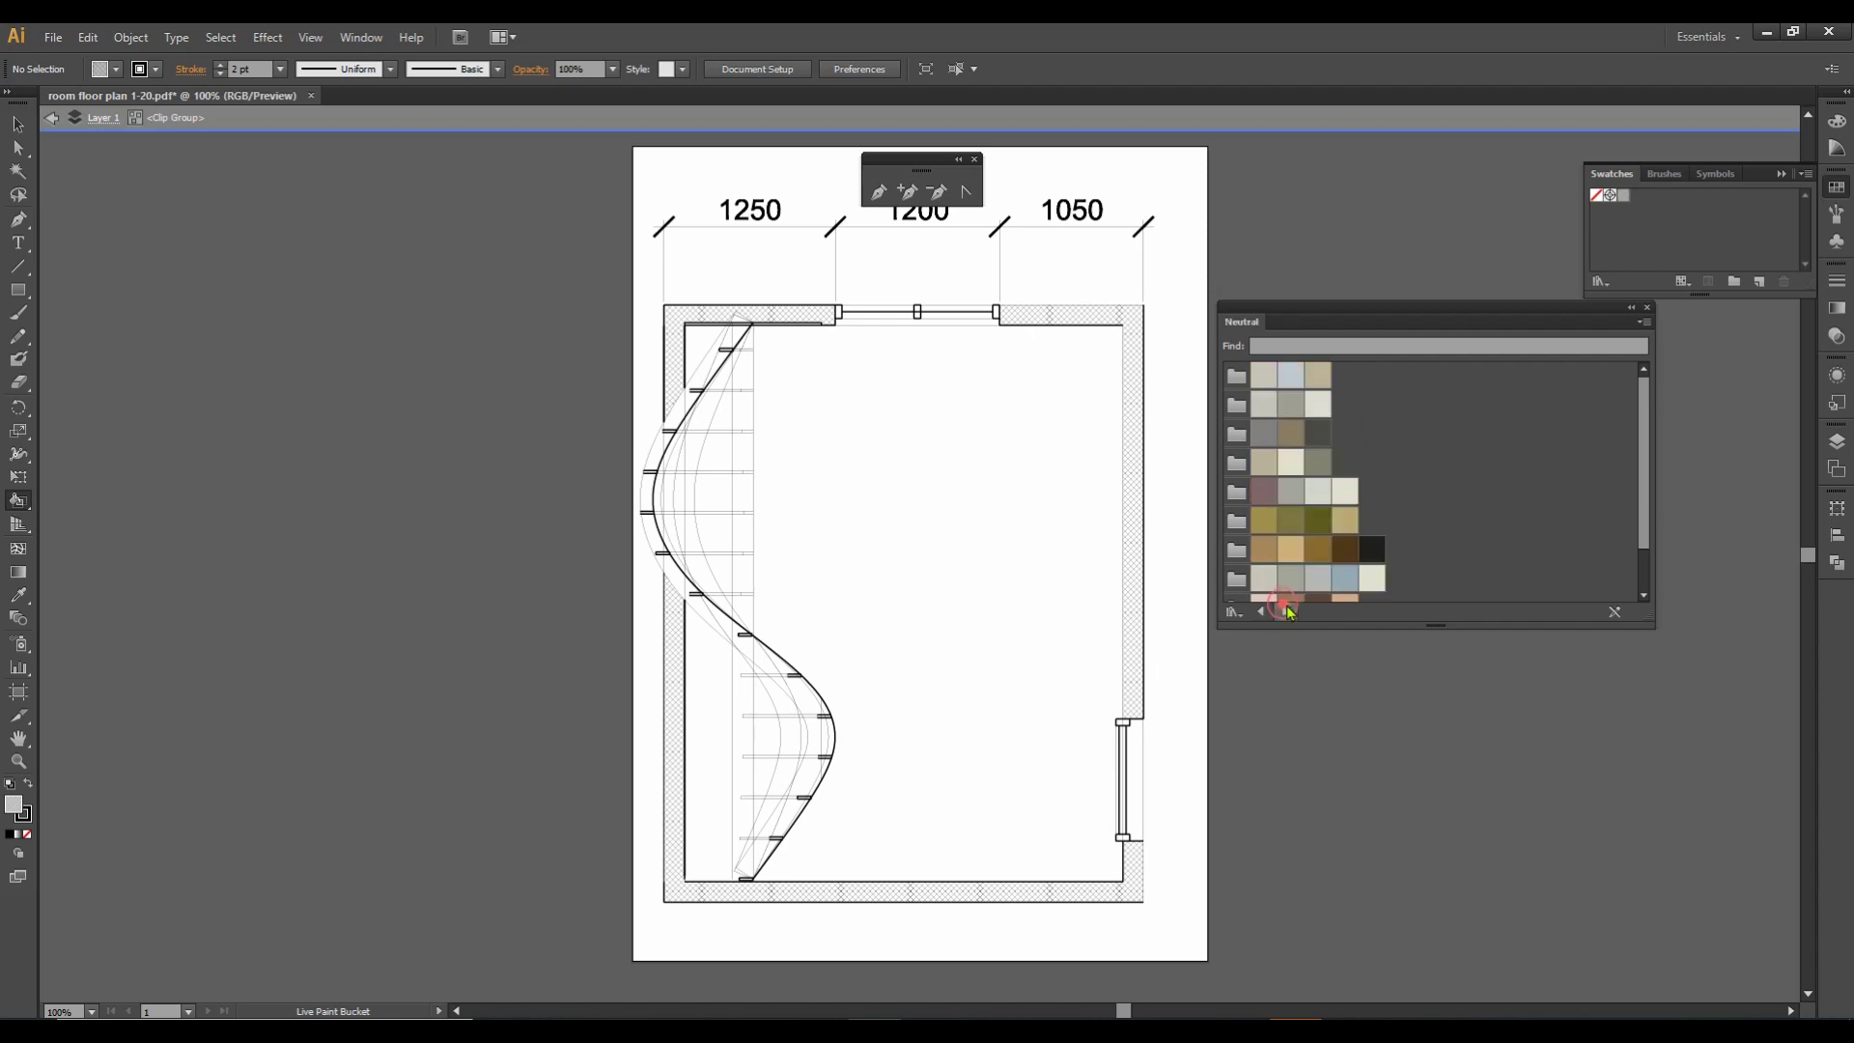
click(1373, 557)
click(1096, 311)
click(1136, 865)
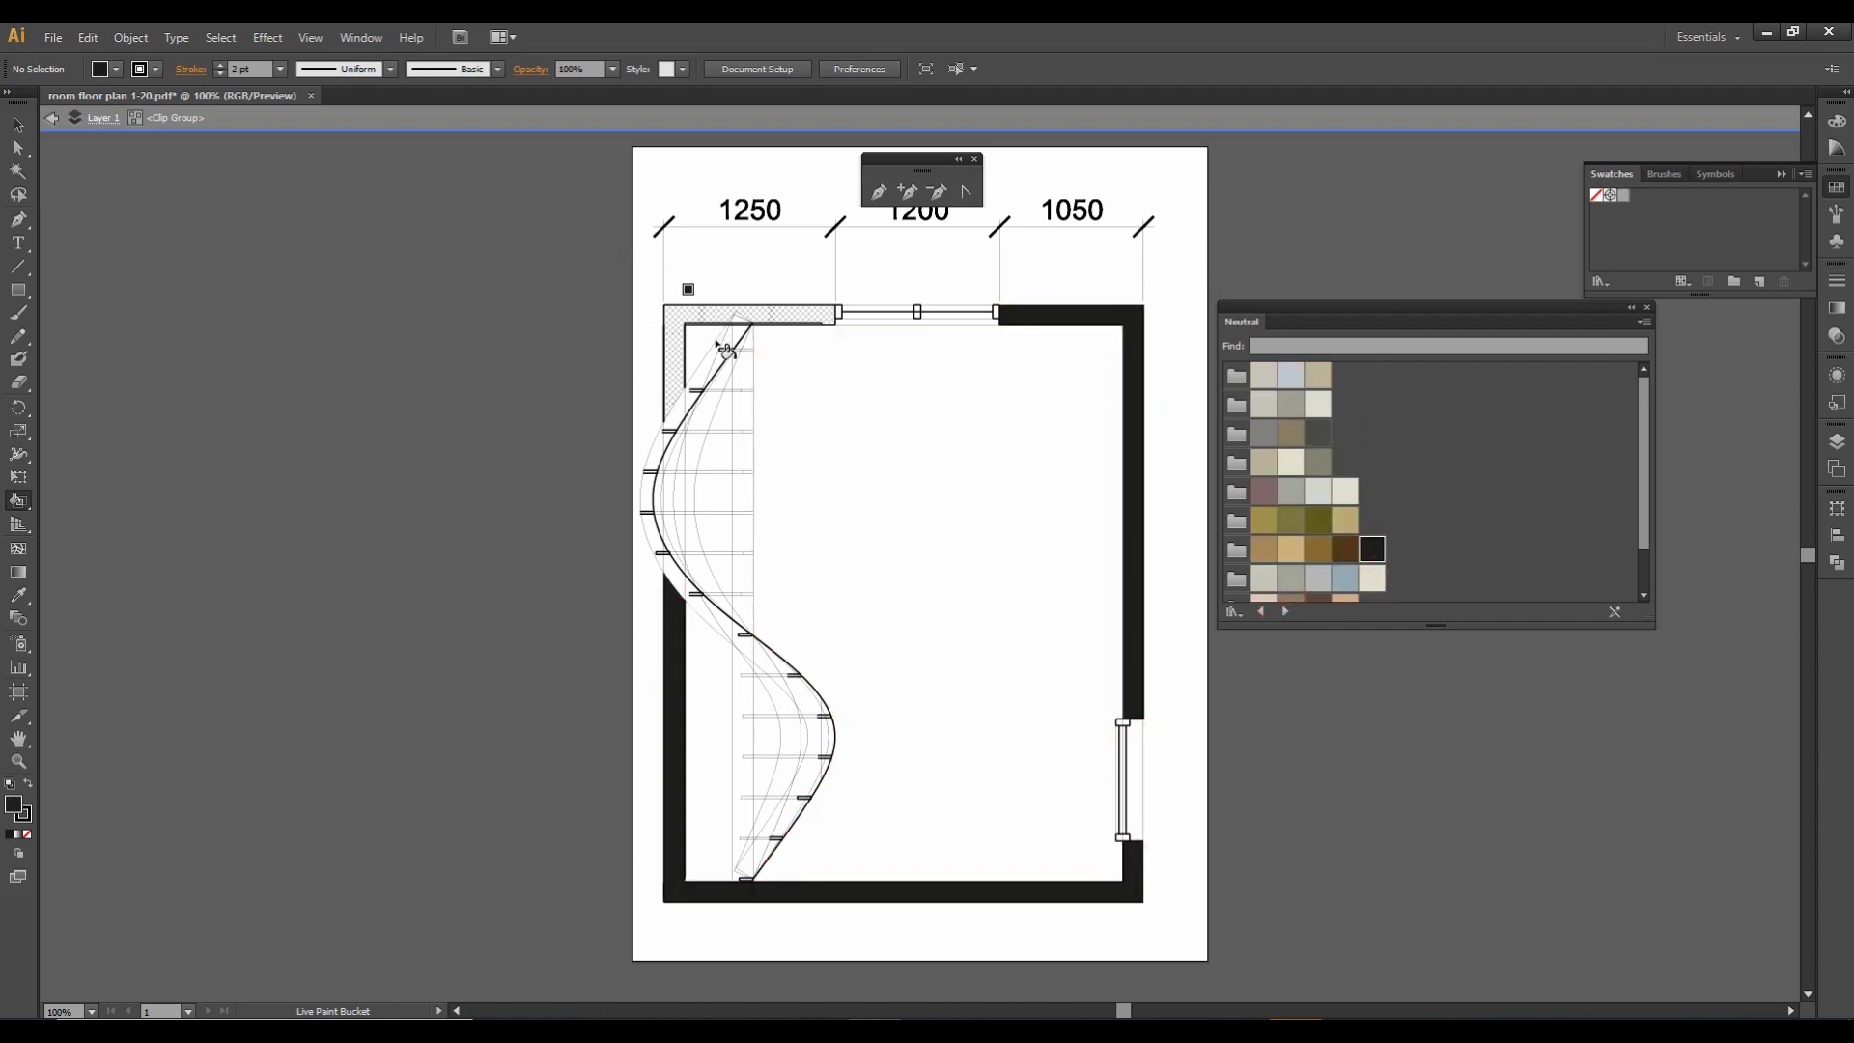
click(674, 327)
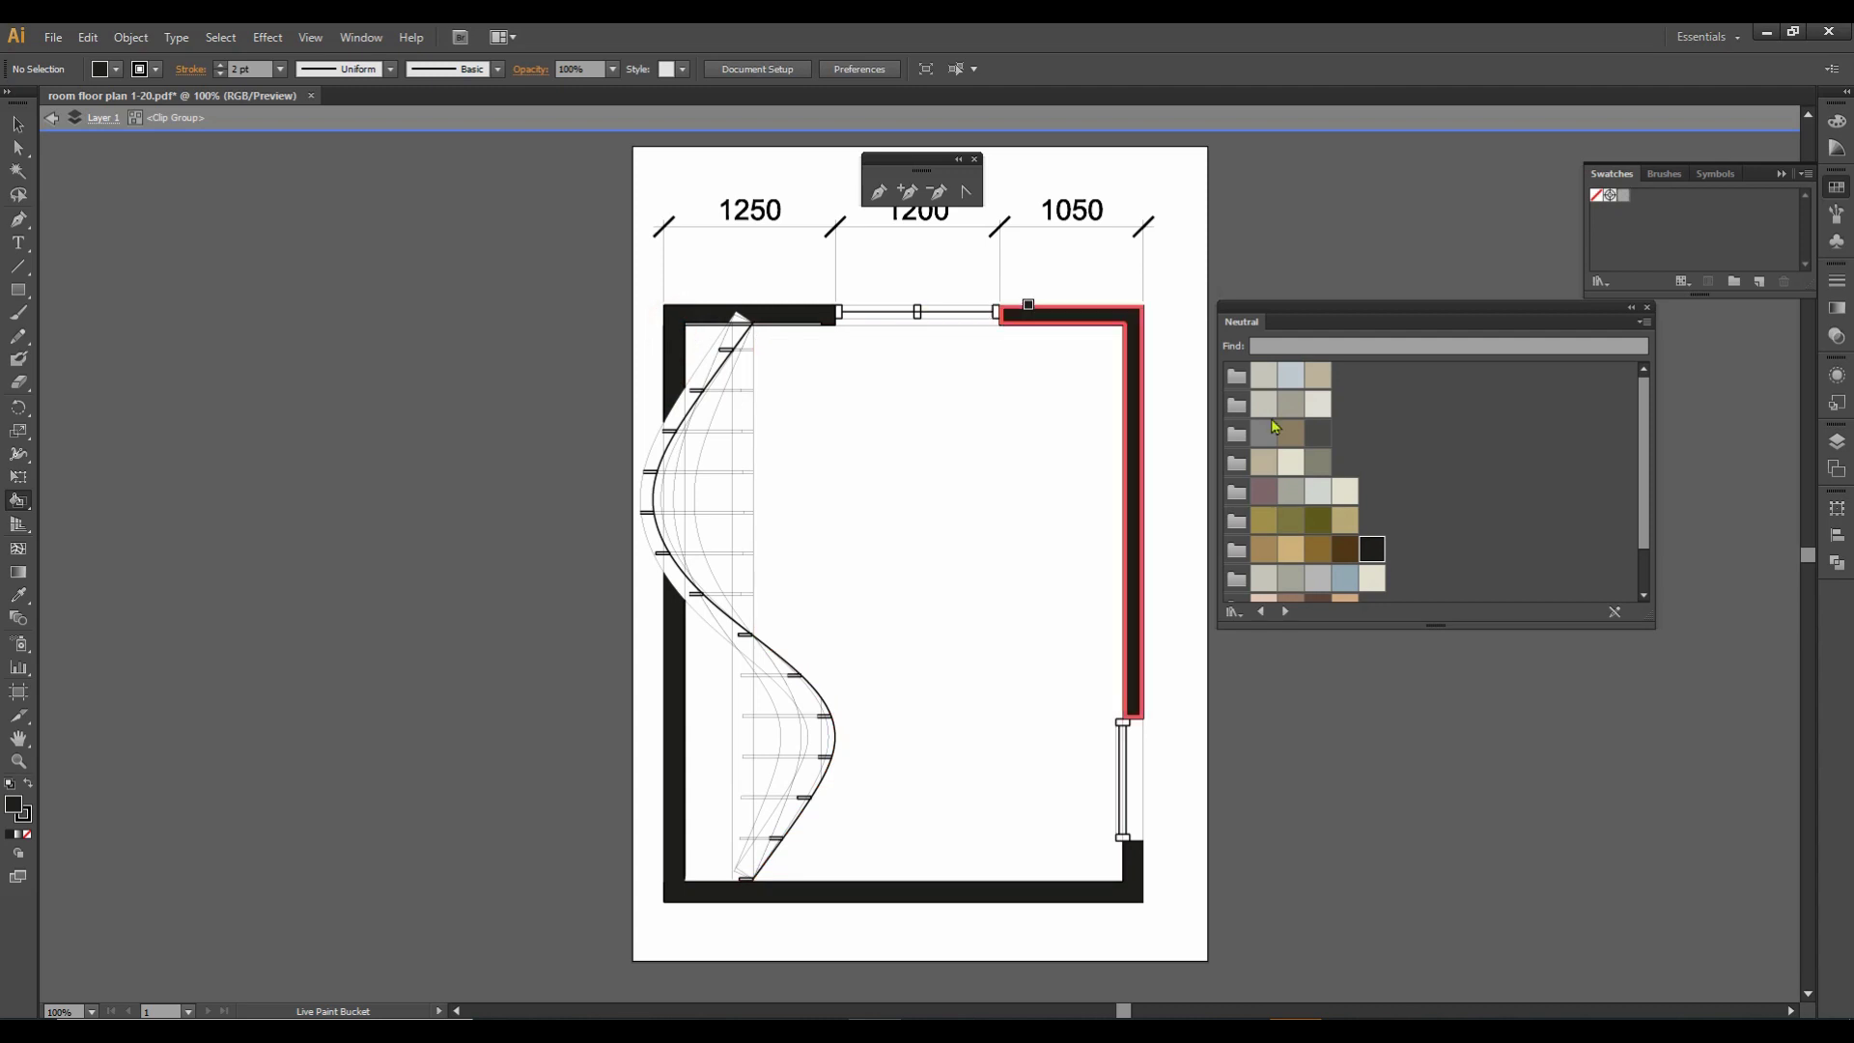
Paint the top window's end pieces and mullion and the right window's end caps dark brown.
click(1319, 556)
click(1343, 550)
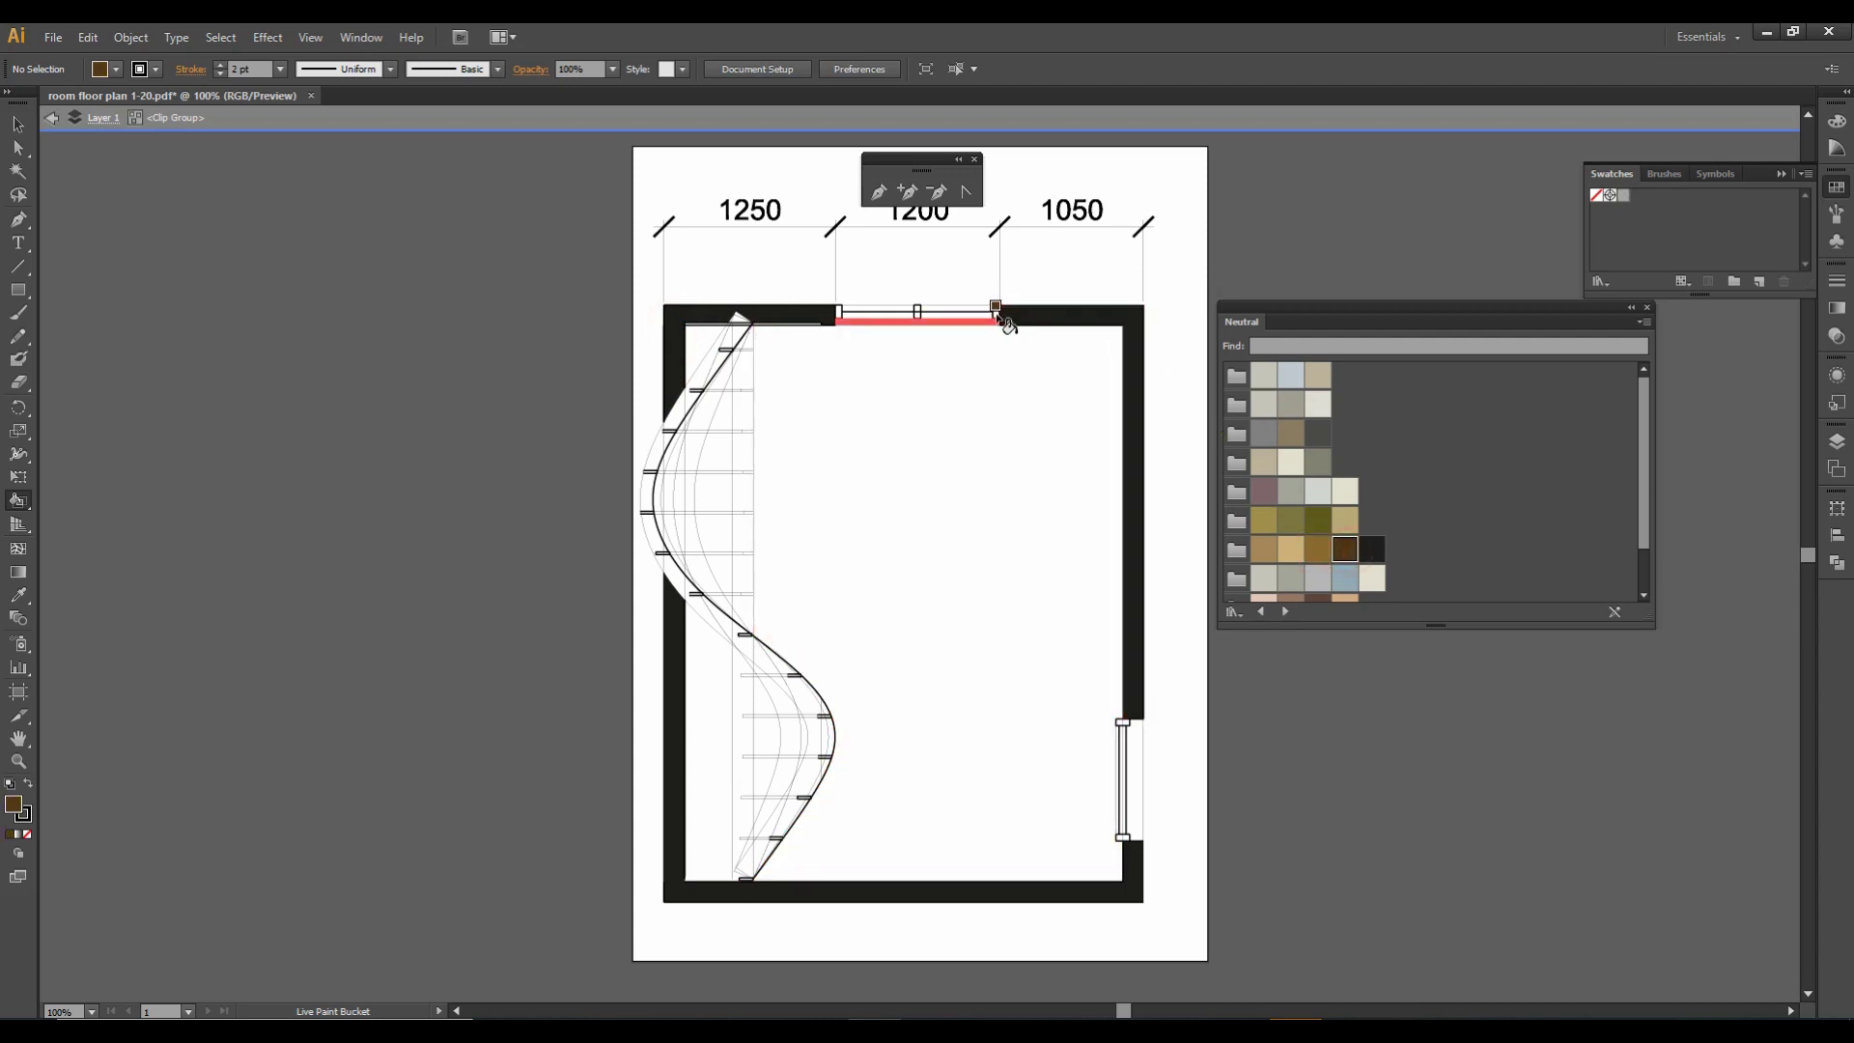
click(994, 315)
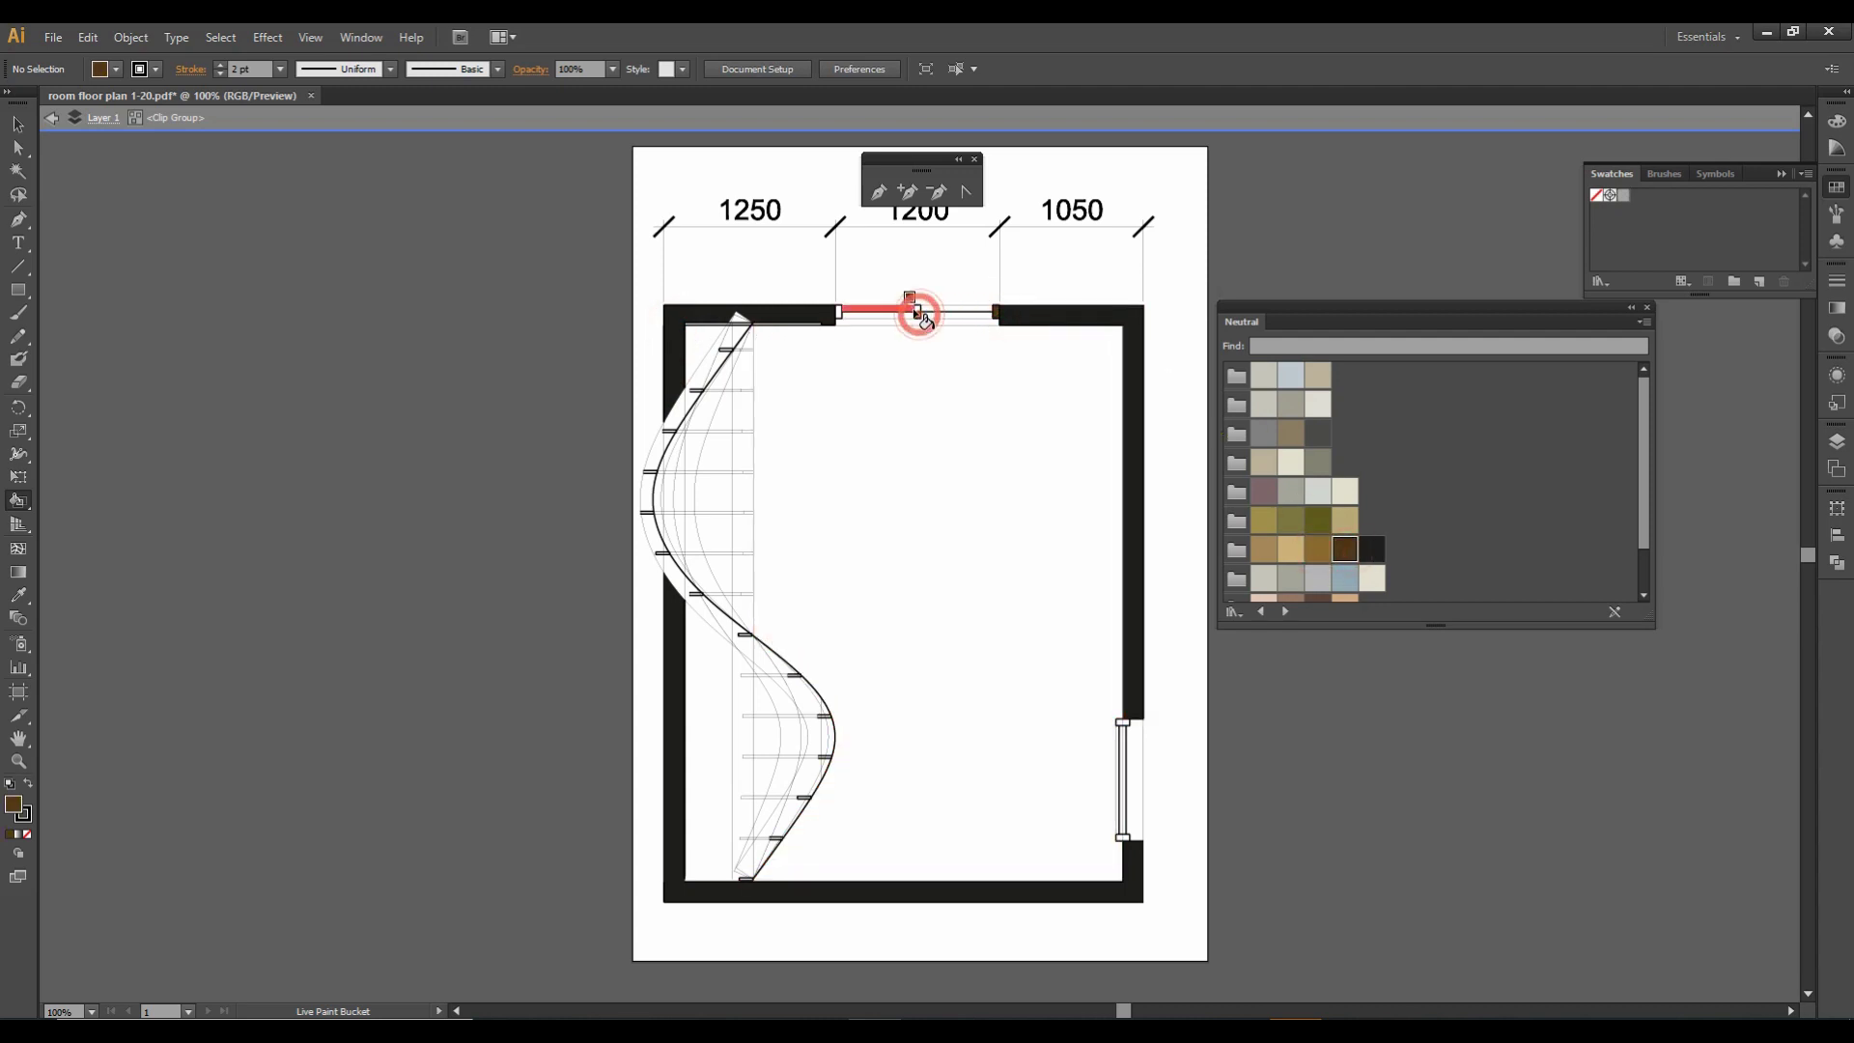
click(918, 313)
click(839, 313)
click(1133, 723)
click(1125, 727)
click(1127, 725)
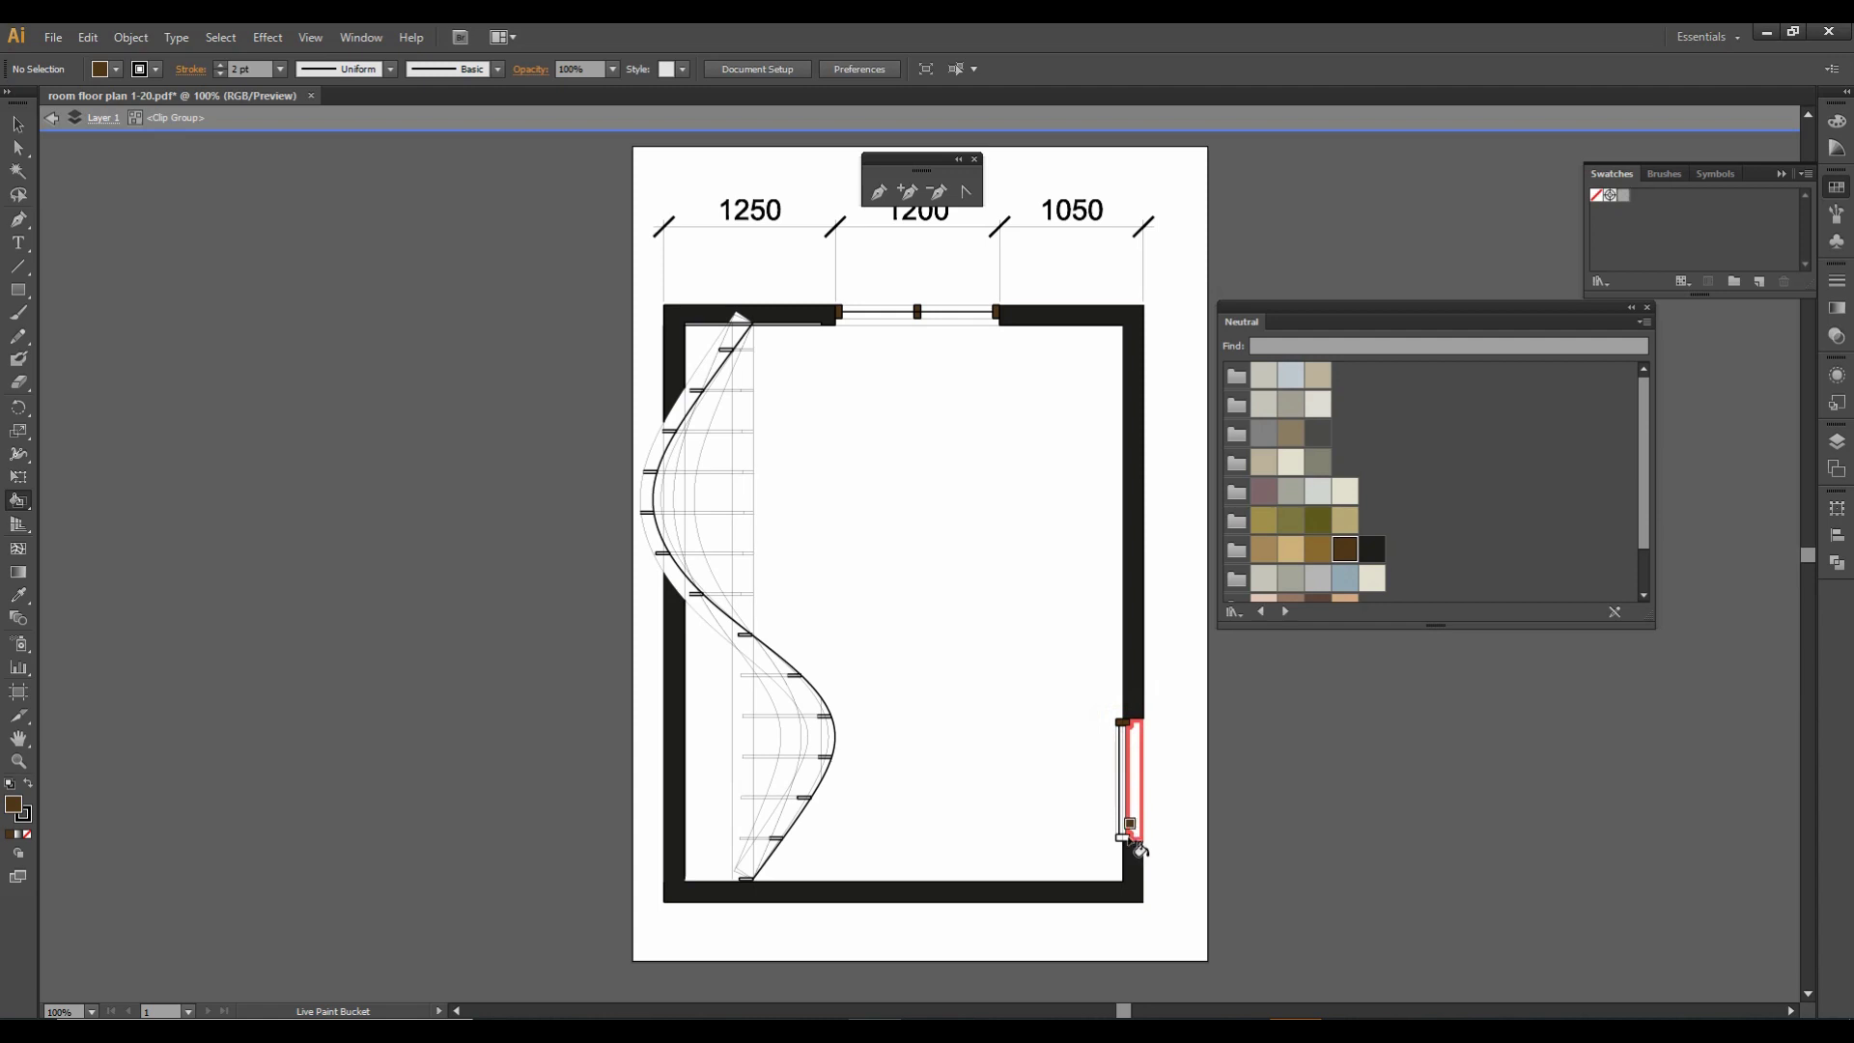
click(1127, 836)
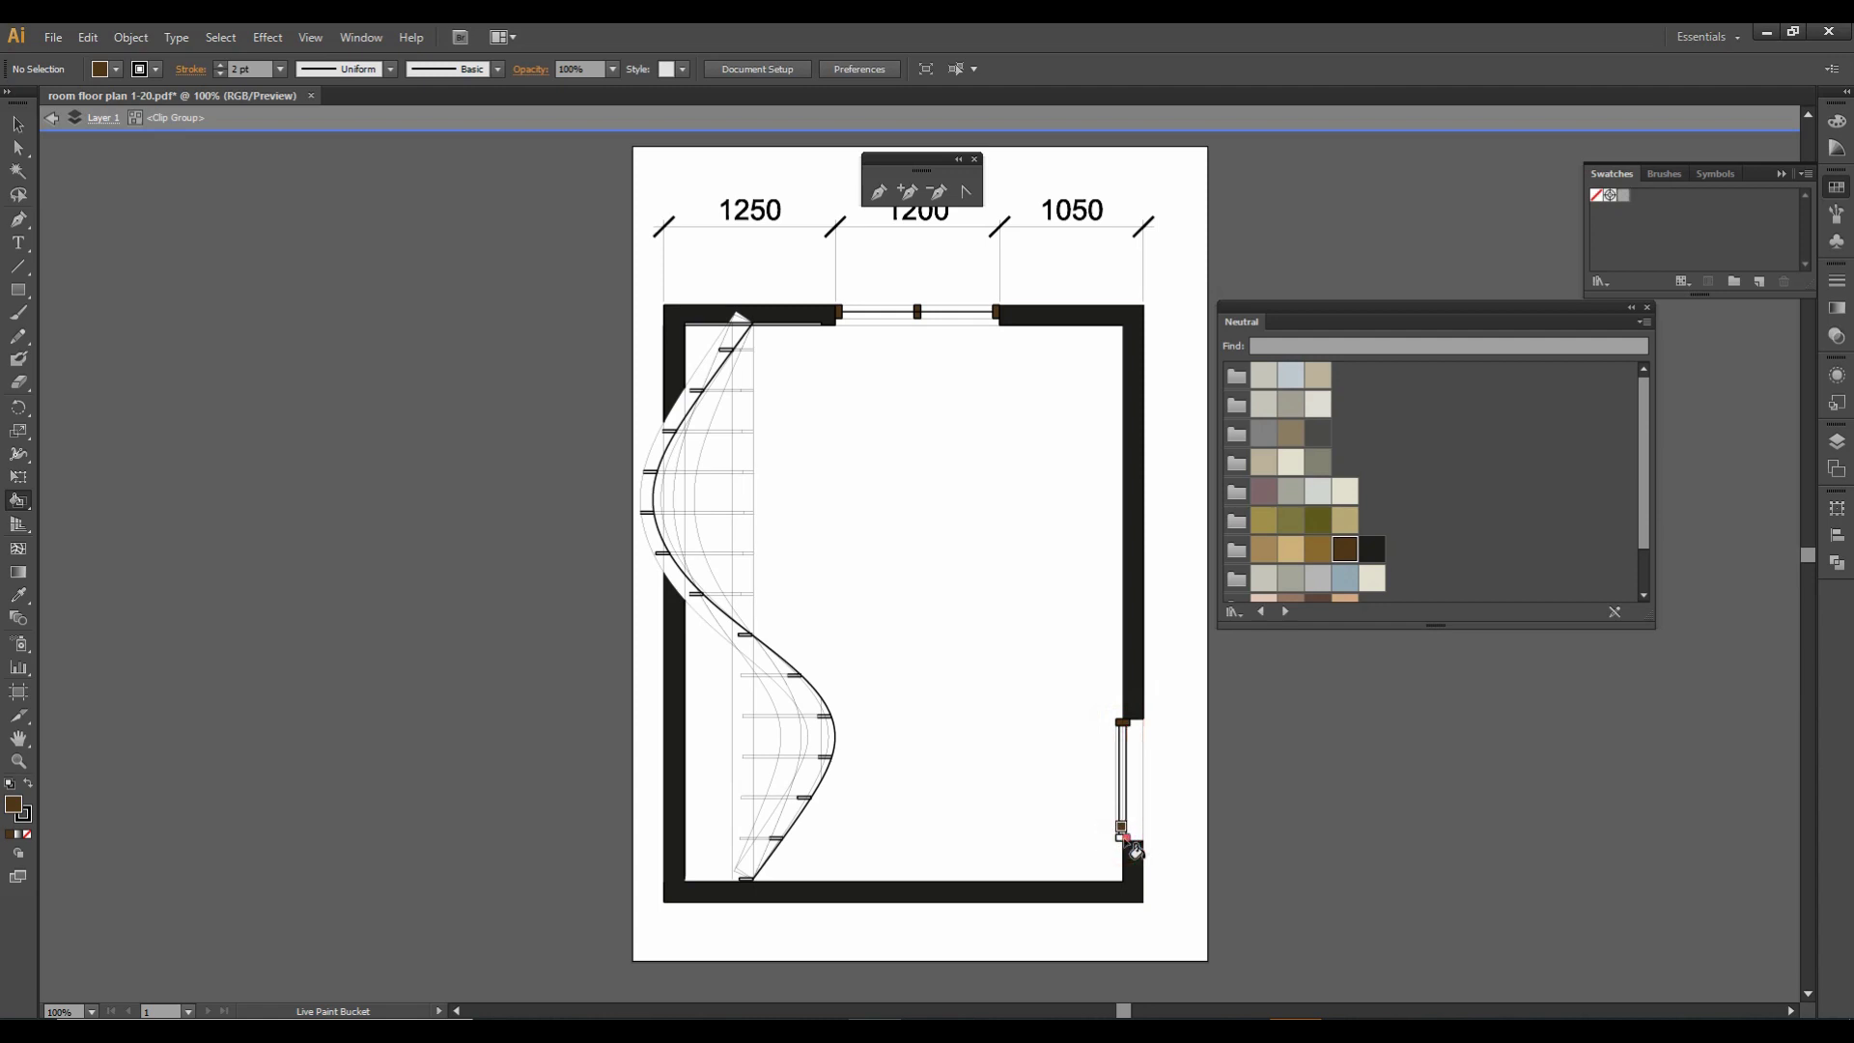
Fill the uppermost stair tread beside the curved staircase with the light blue-grey Neutral swatch.
click(1344, 577)
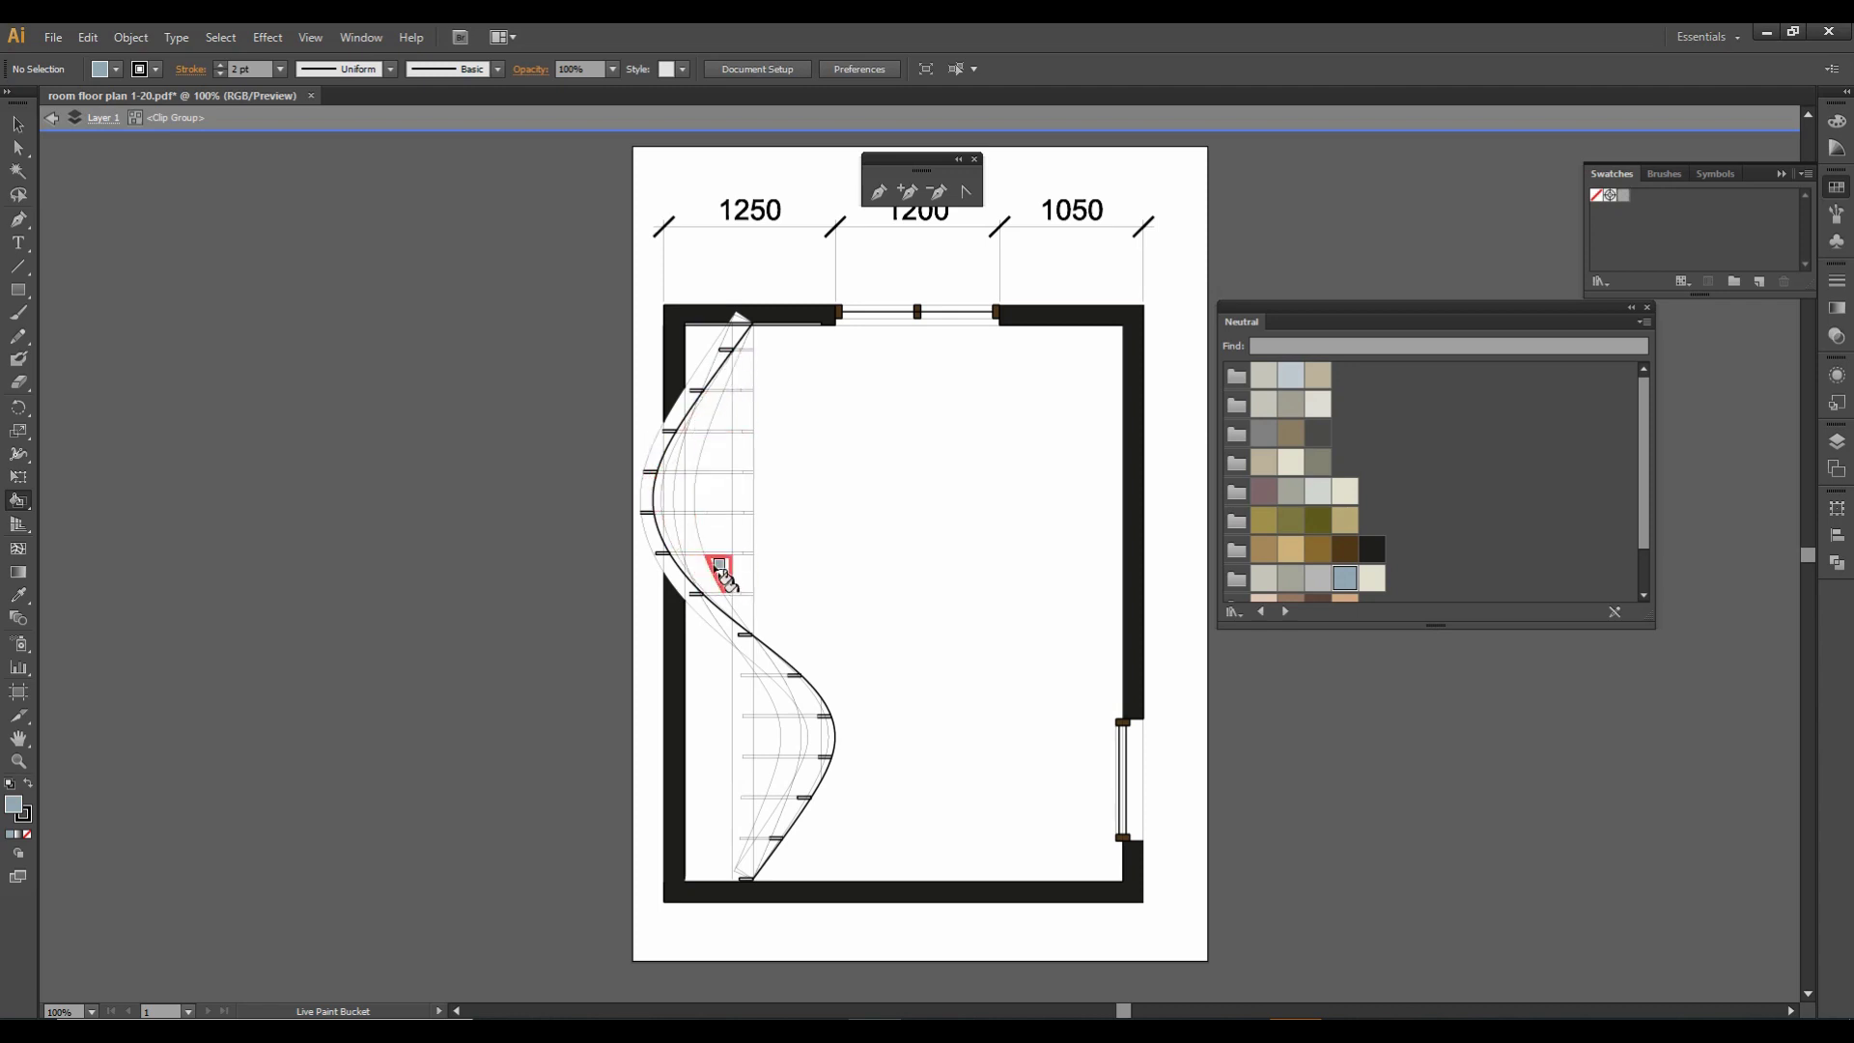
click(738, 412)
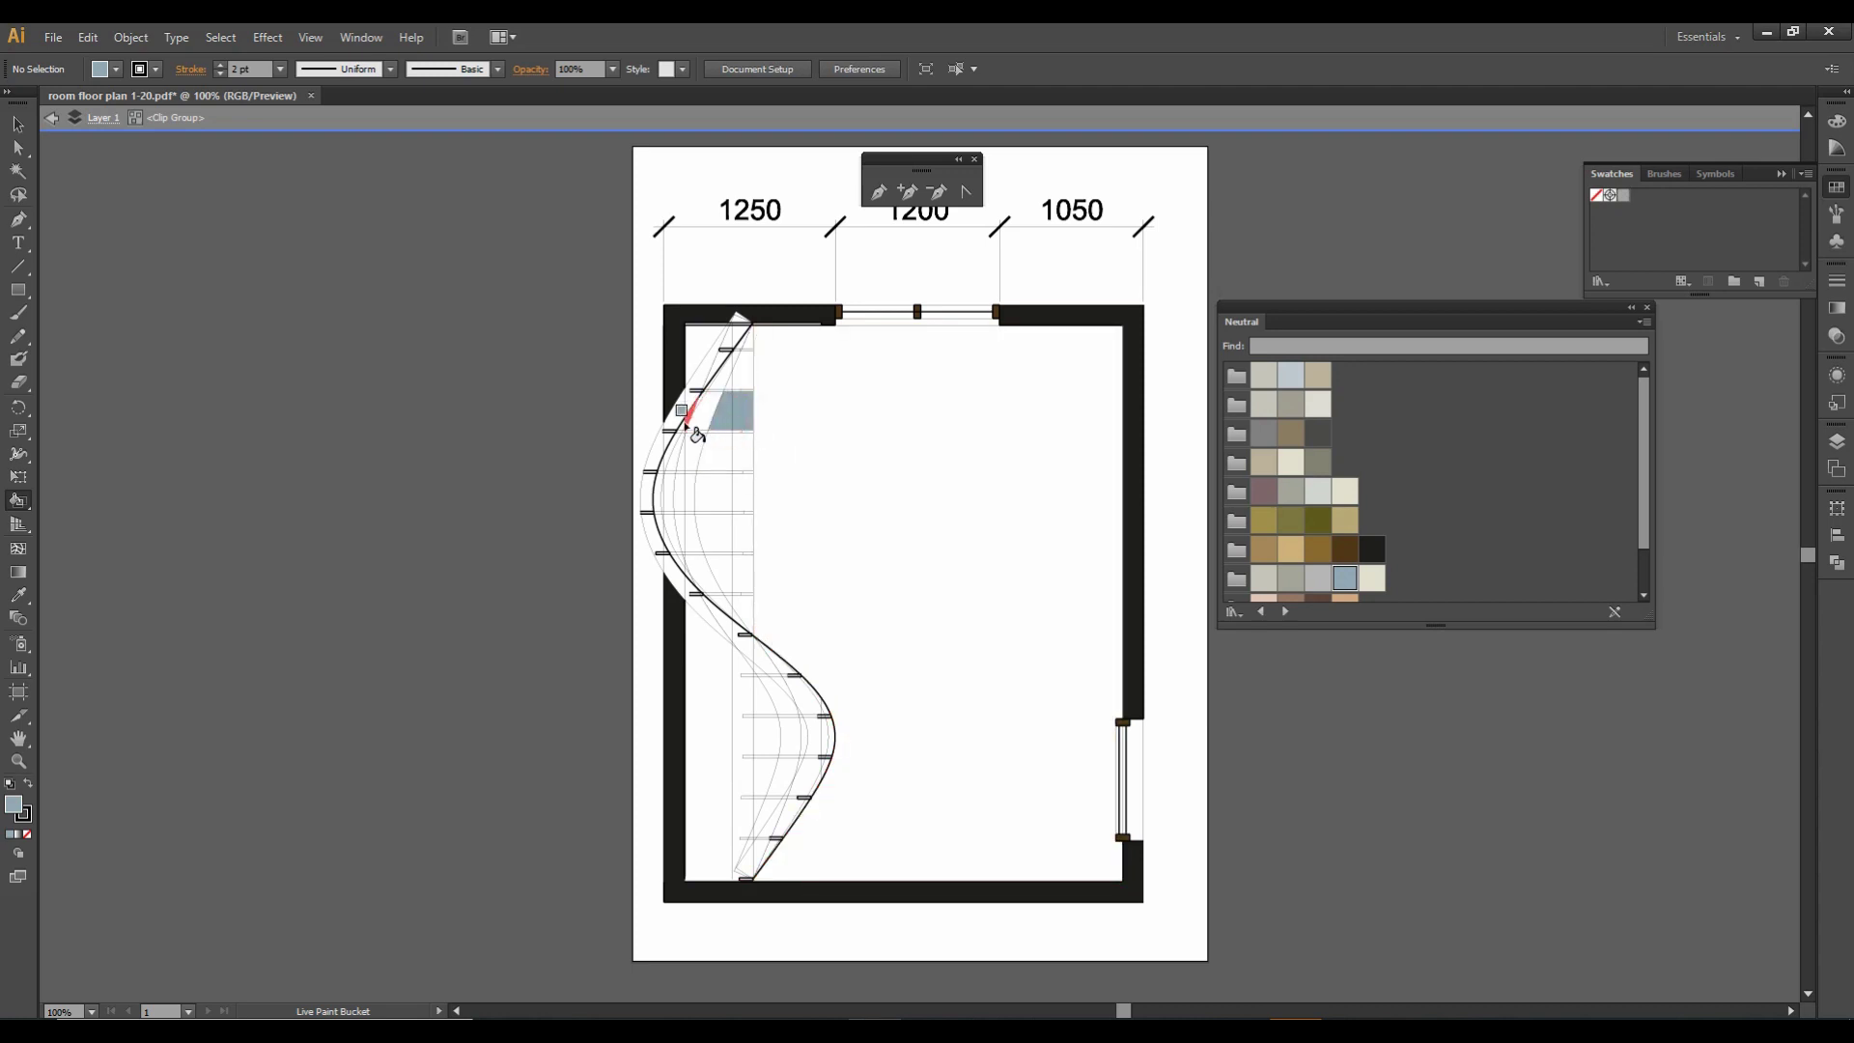